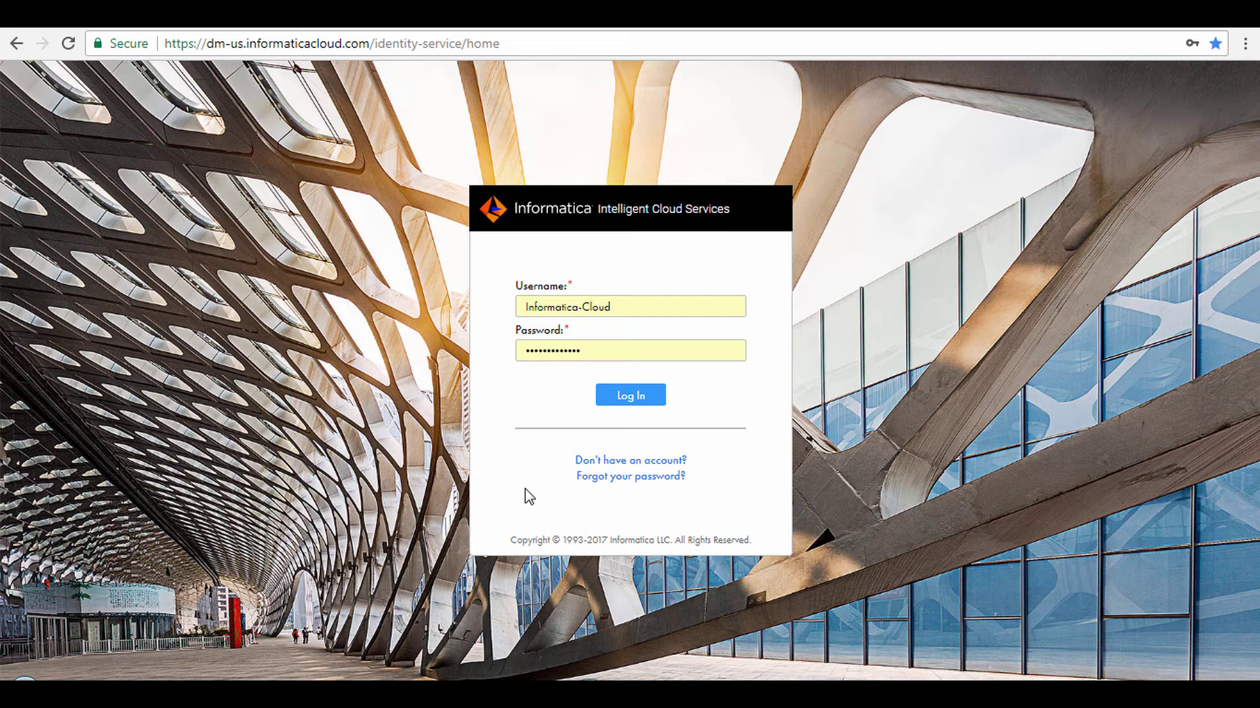
Log in to Informatica Intelligent Cloud Services with the prefilled credentials and open the Data Integration service.
click(620, 402)
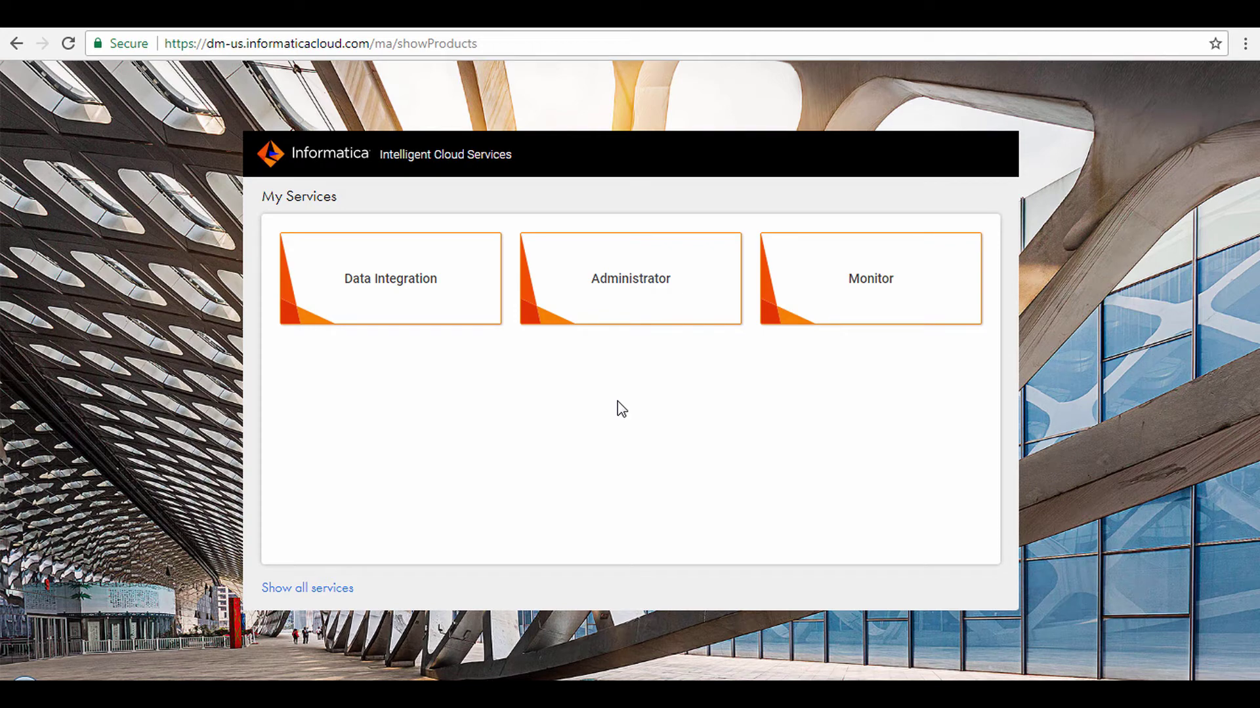
click(400, 295)
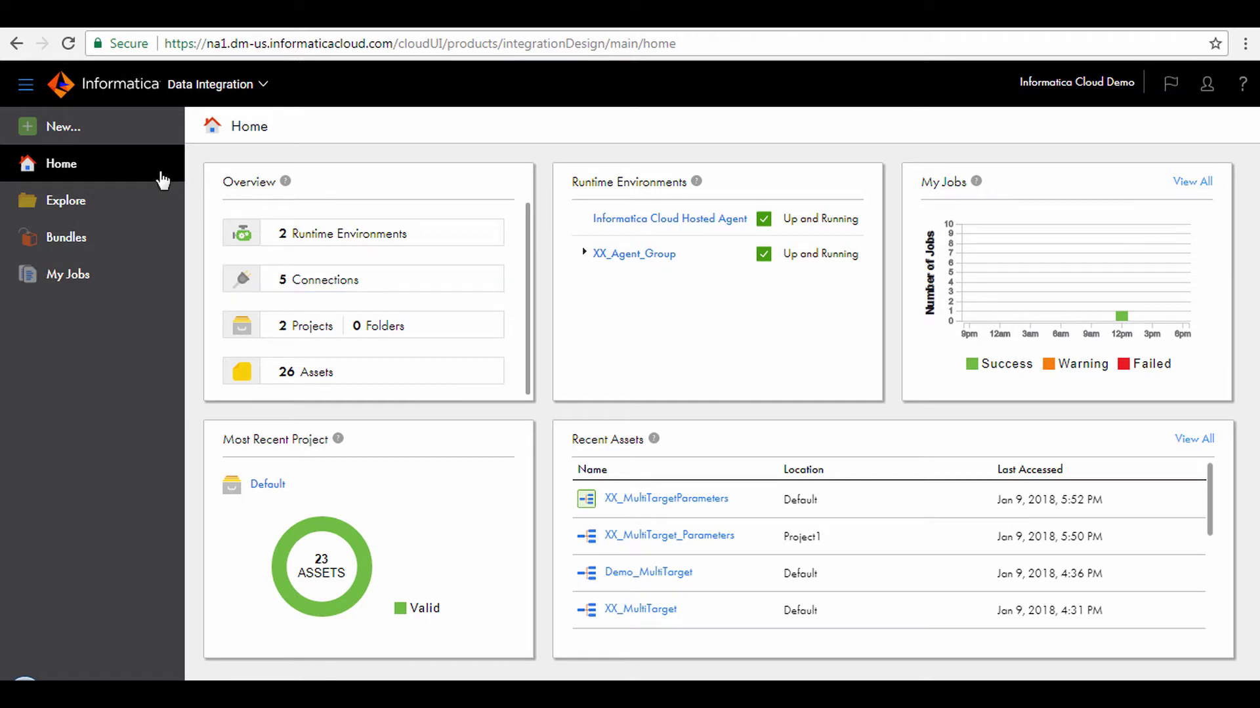
Create a new blank mapping asset and name it Demo_ShippingFiles.
click(79, 131)
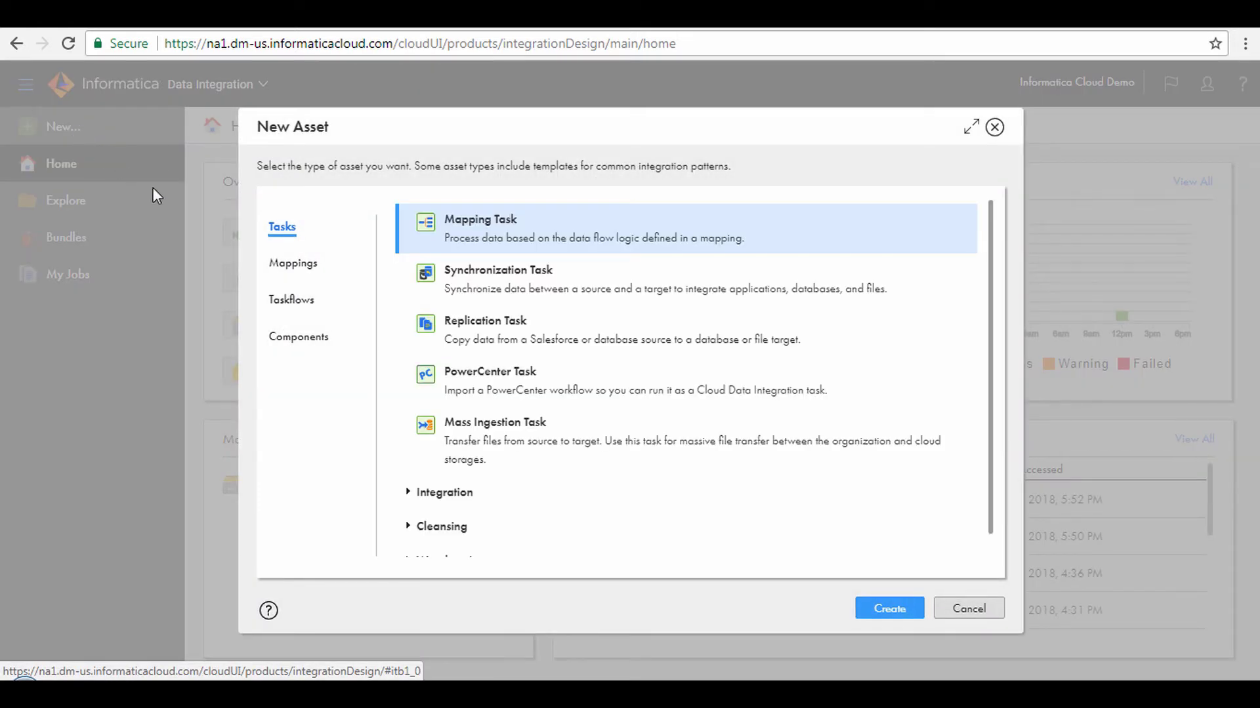
click(294, 268)
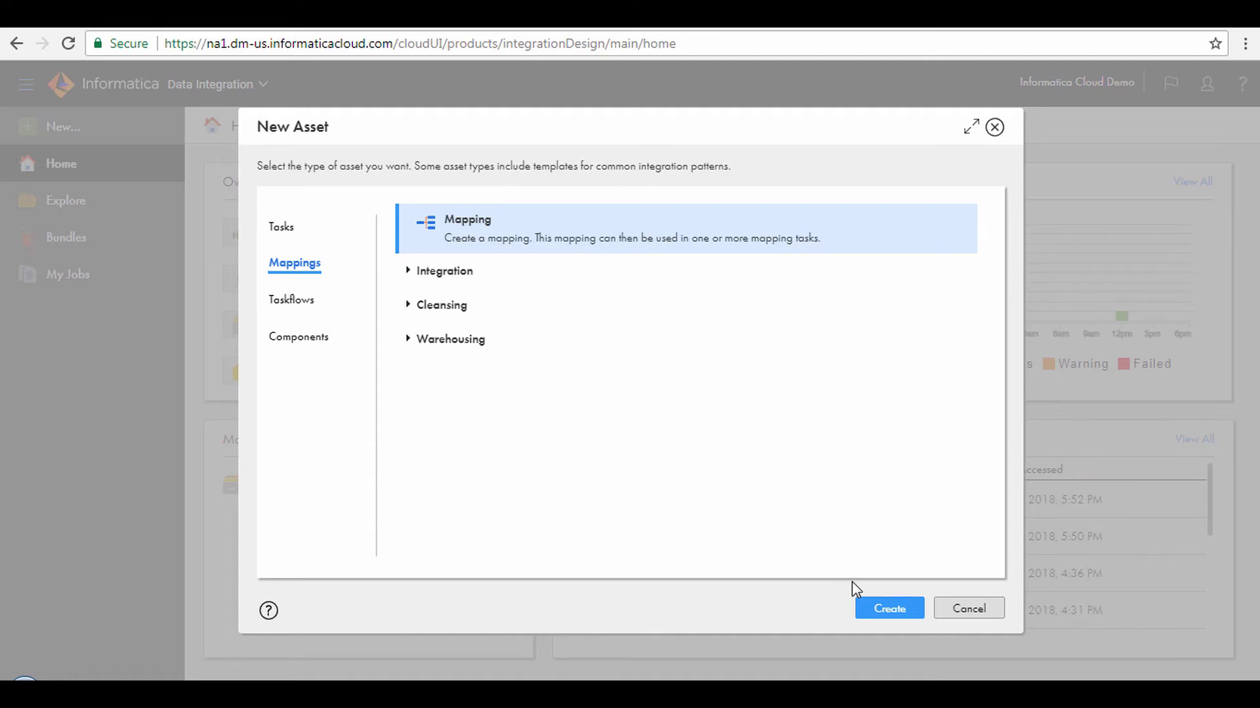
click(880, 611)
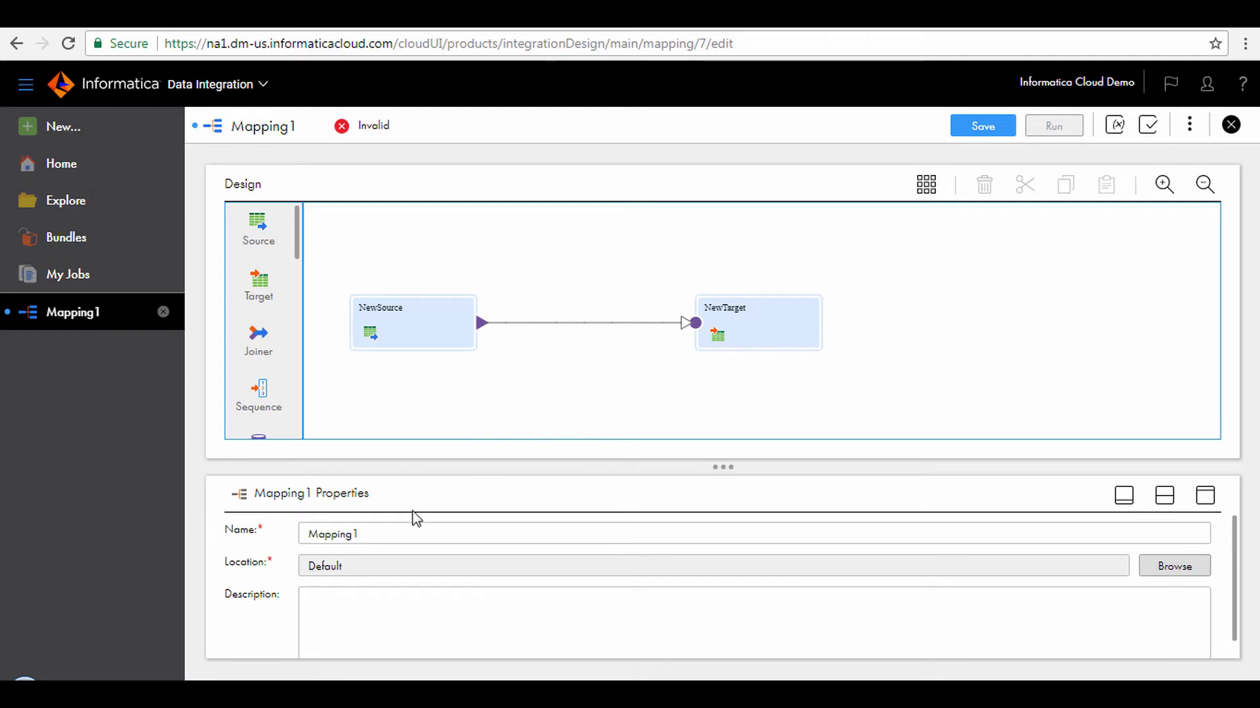
double_click(368, 533)
text(Demo_ShippingFiles)
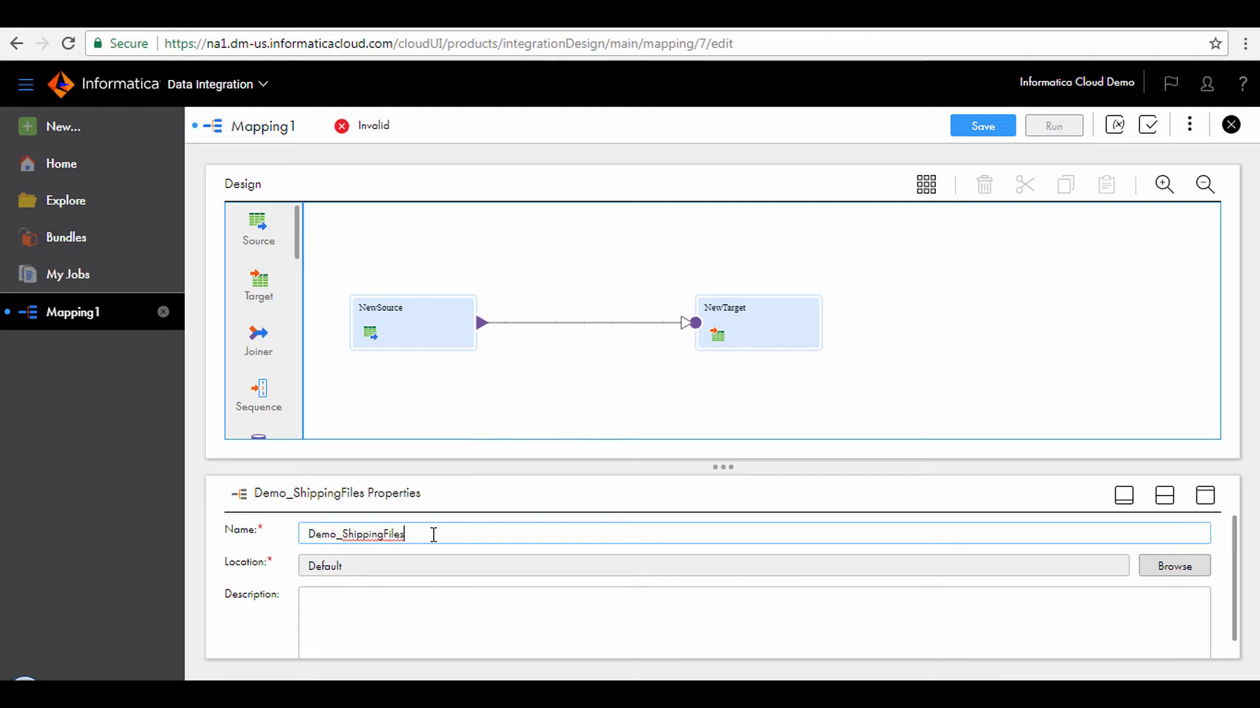
Rename the mapping's existing source transformation to SO_SalesforceAccounts.
click(412, 328)
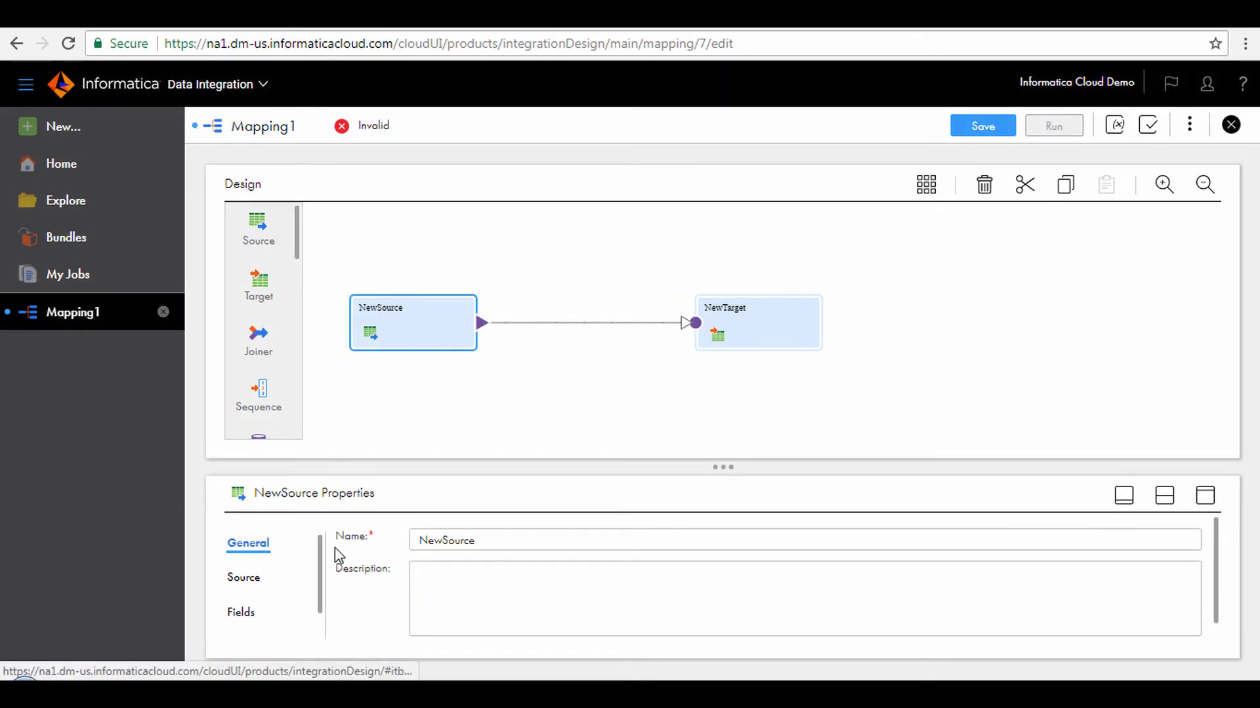
click(497, 541)
double_click(498, 541)
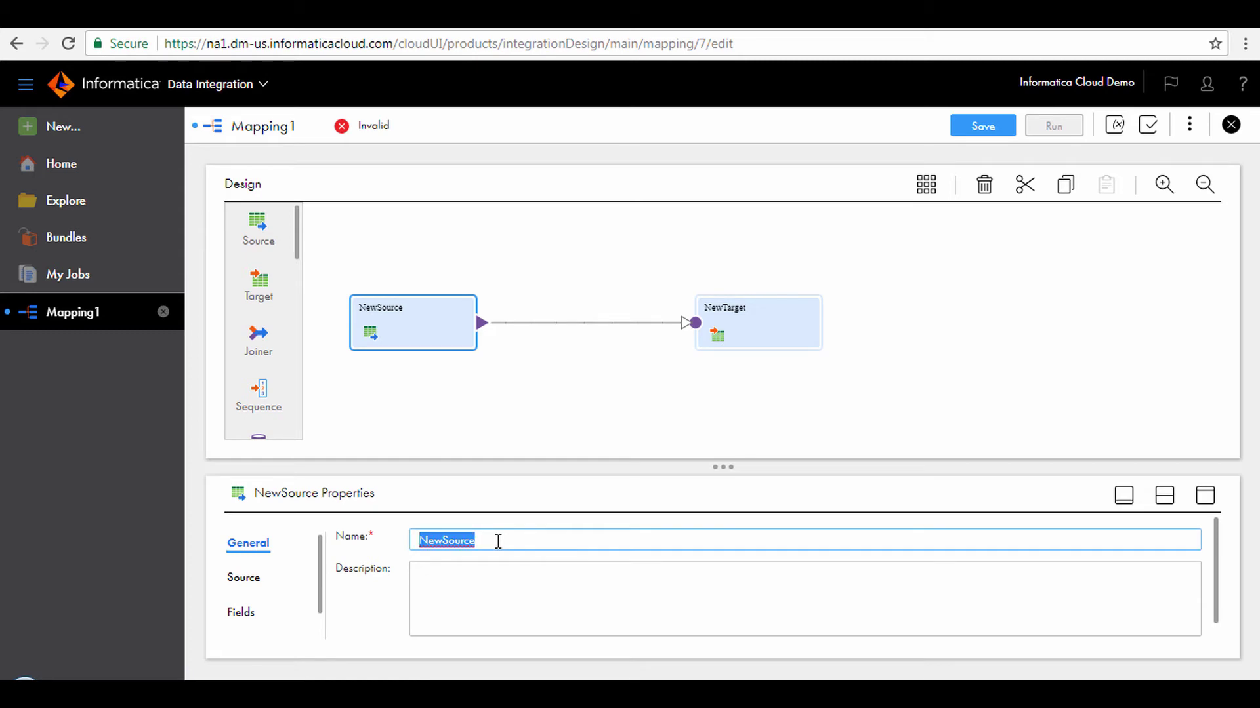
text(SO_SalesforceAccounts)
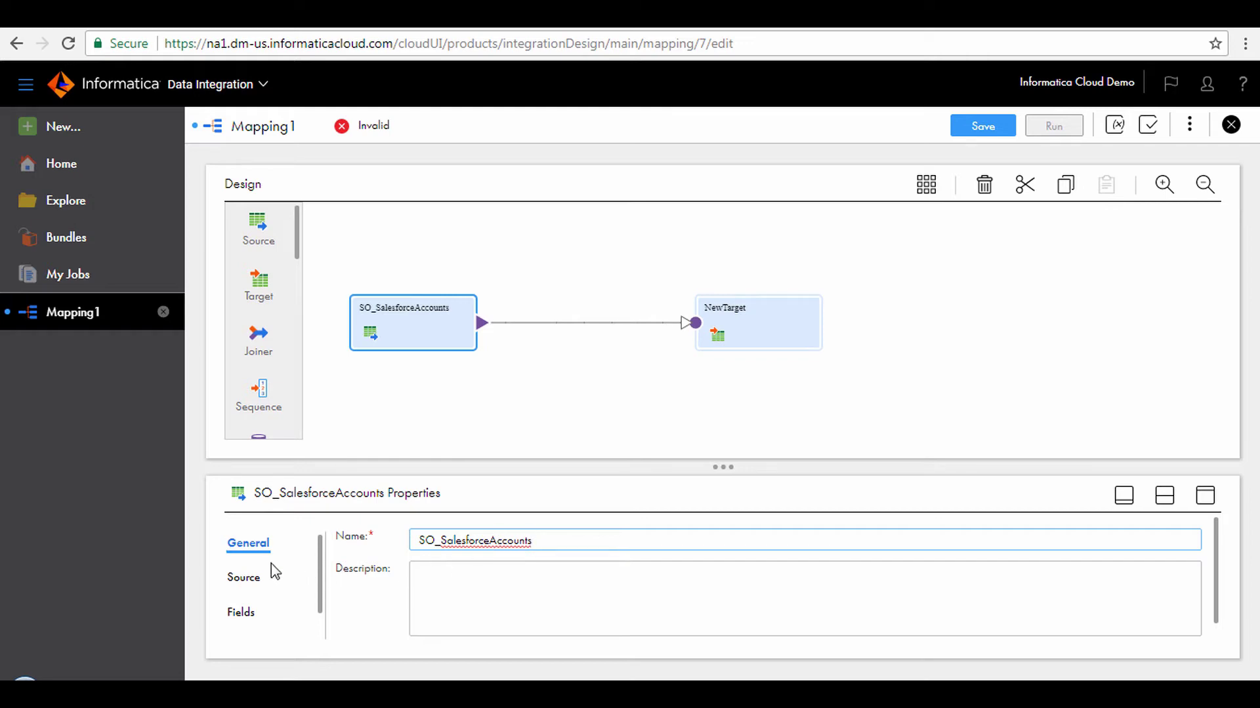
Configure SO_SalesforceAccounts to read the Account object through the SFDC_Demo connection, and save the mapping.
click(245, 579)
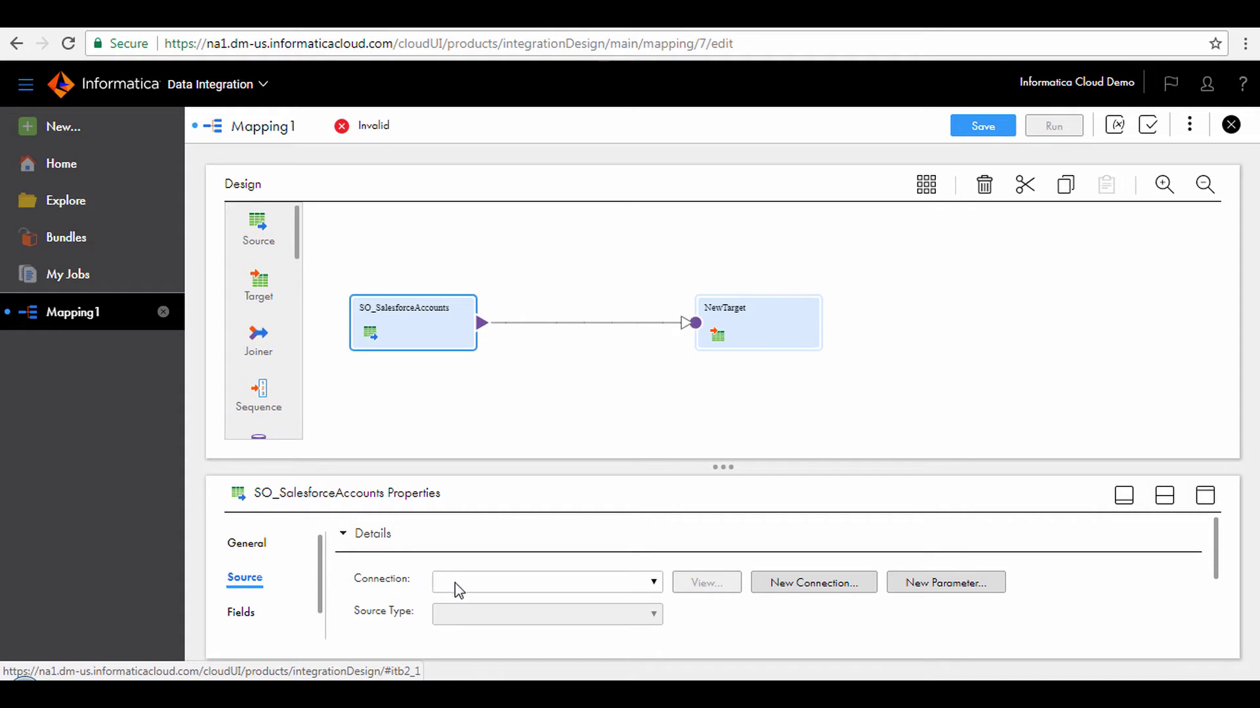
click(473, 590)
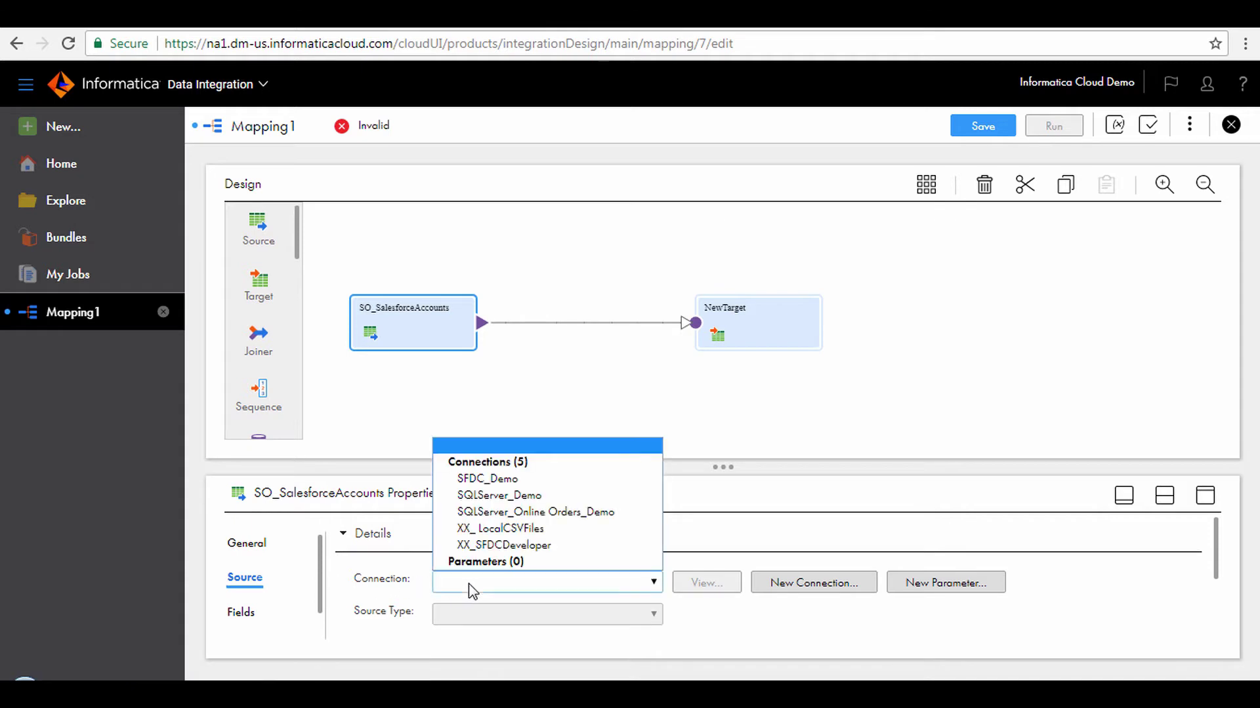
click(512, 492)
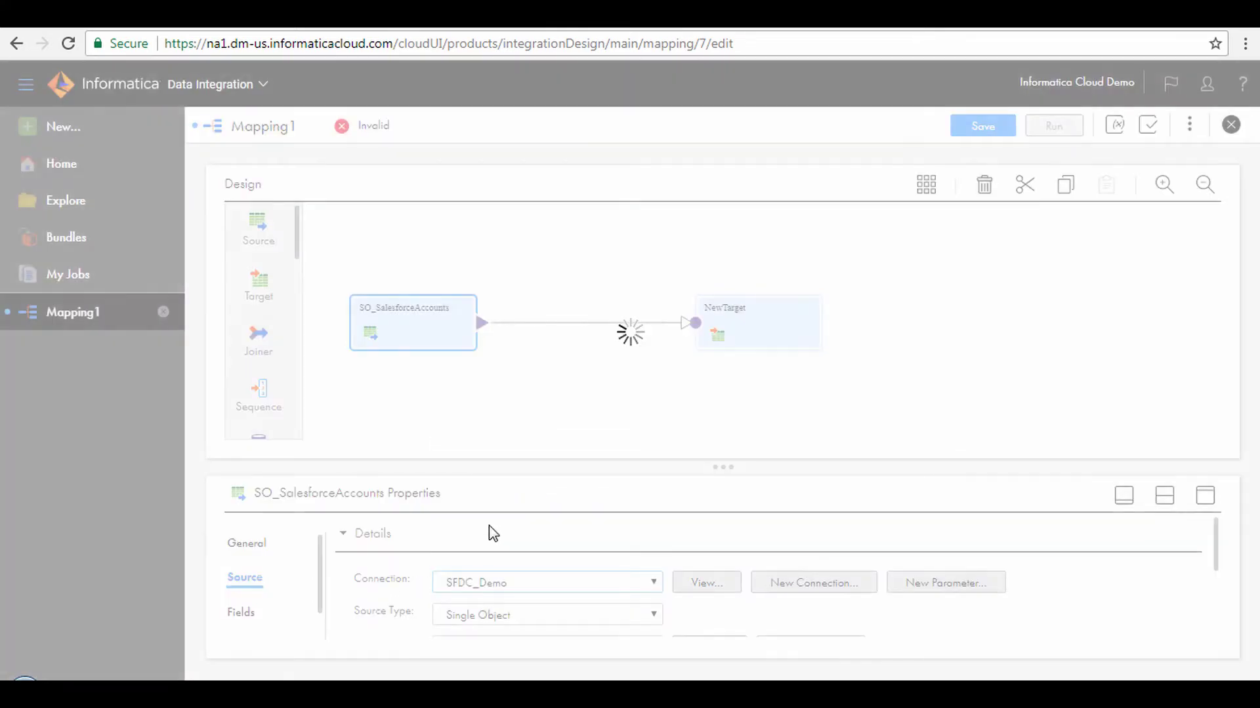
drag(716, 471, 740, 396)
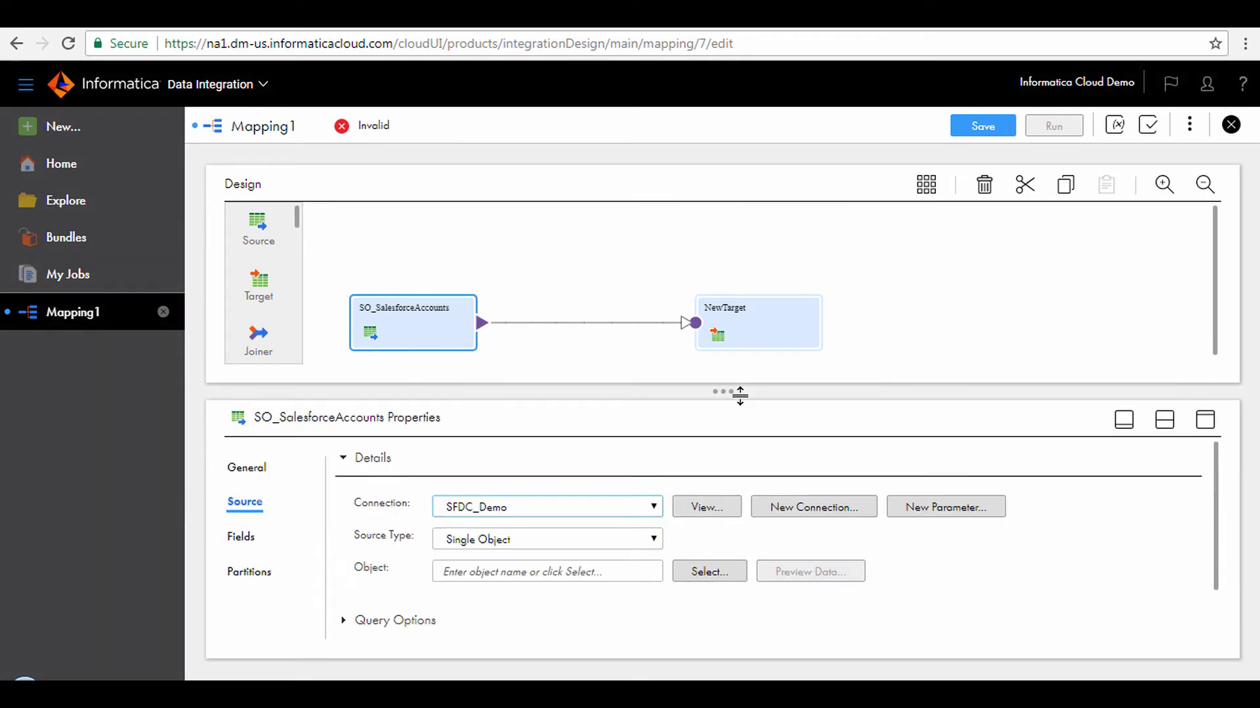
click(694, 573)
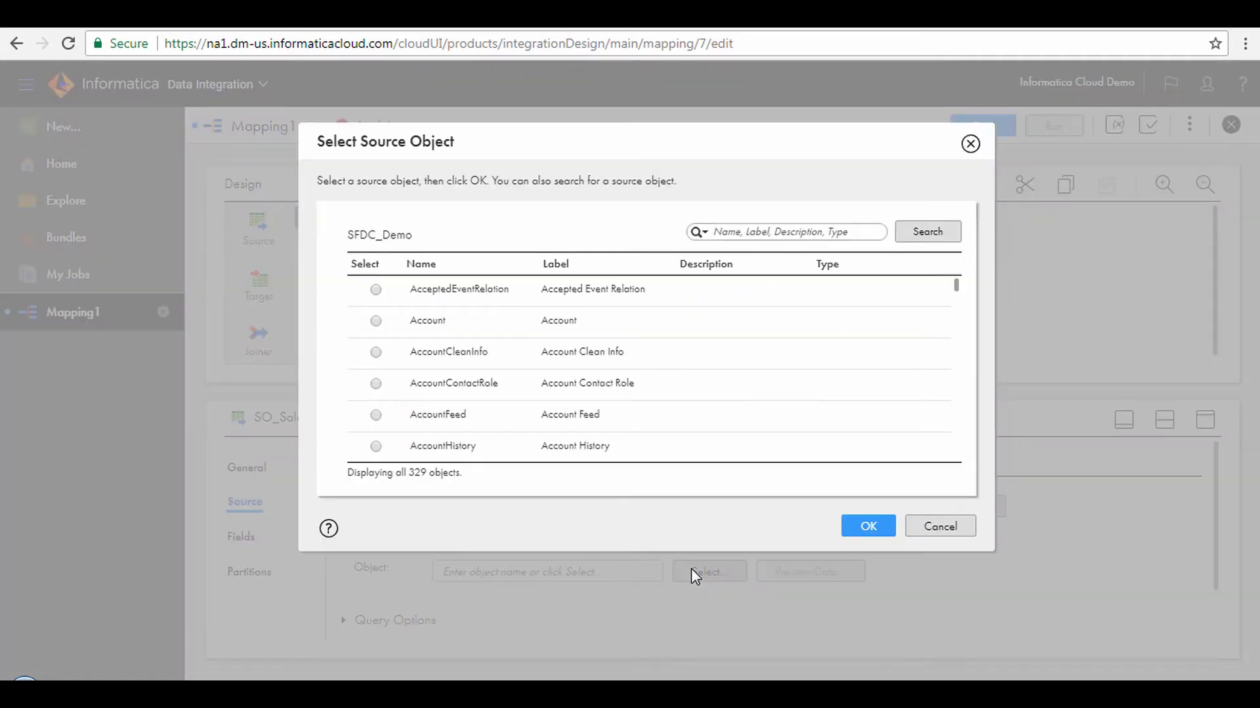
click(496, 326)
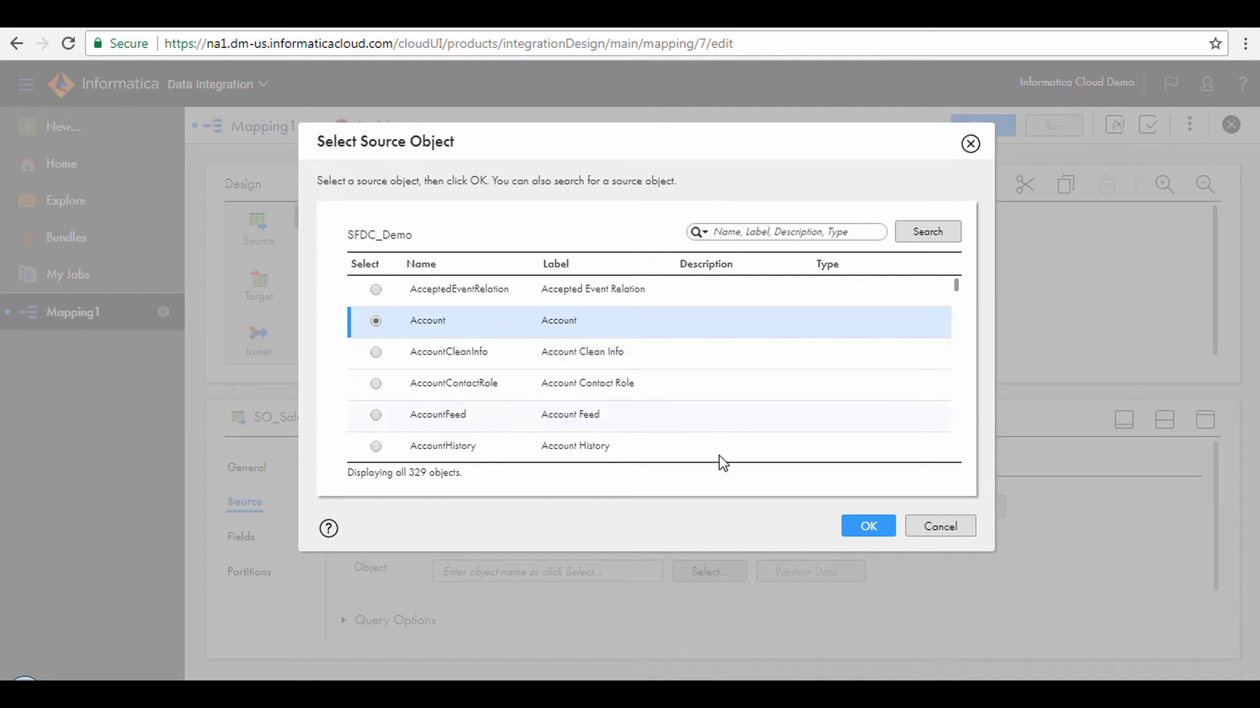
click(857, 527)
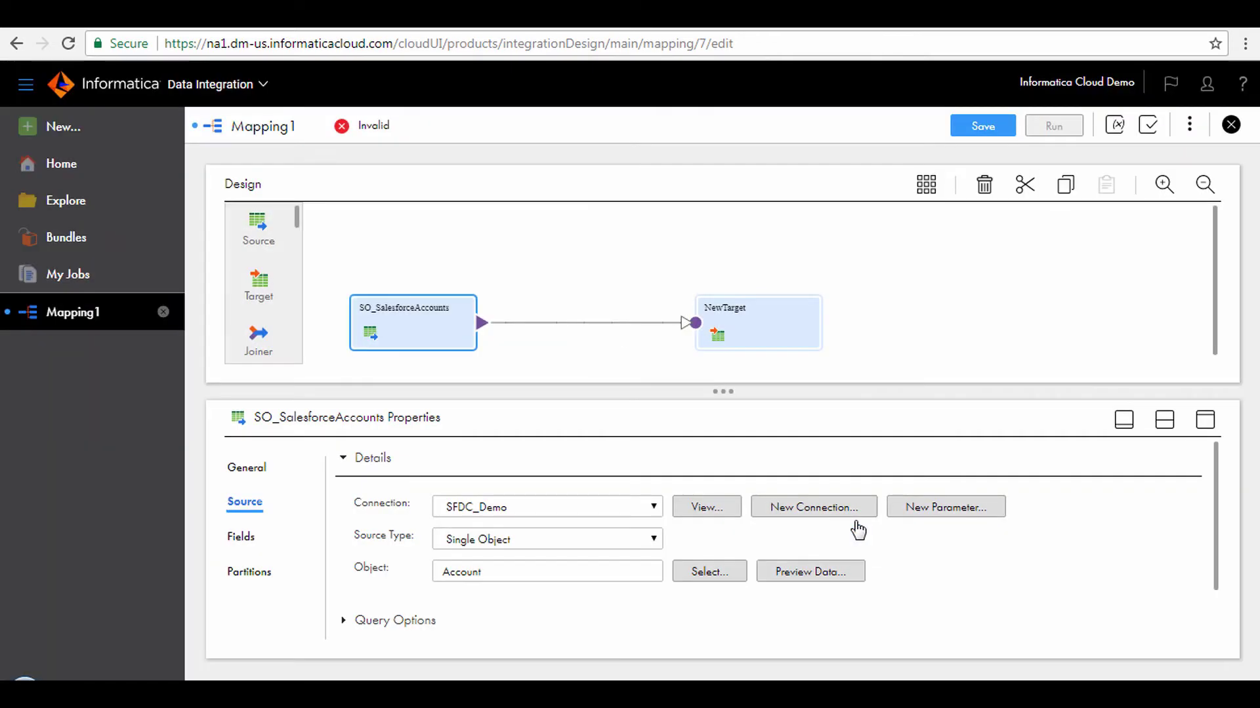
click(981, 127)
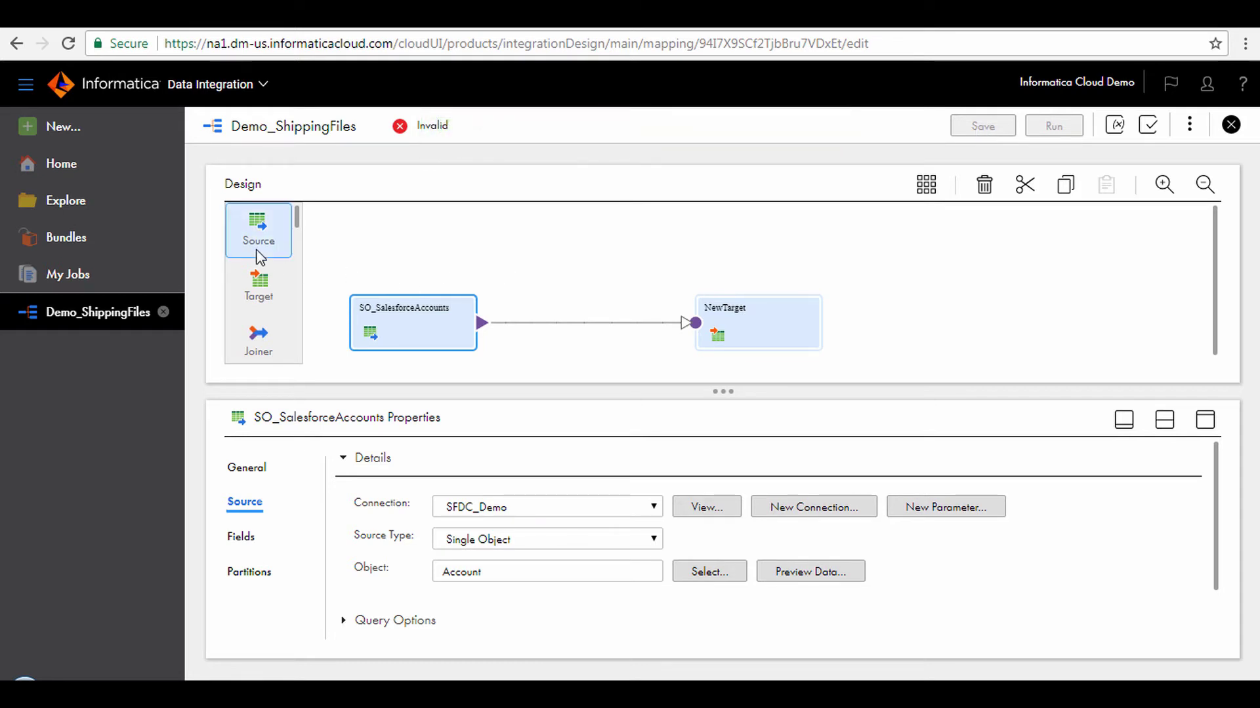
Add a second Source transformation to the mapping canvas and name it SO_Orders.
drag(260, 256, 549, 320)
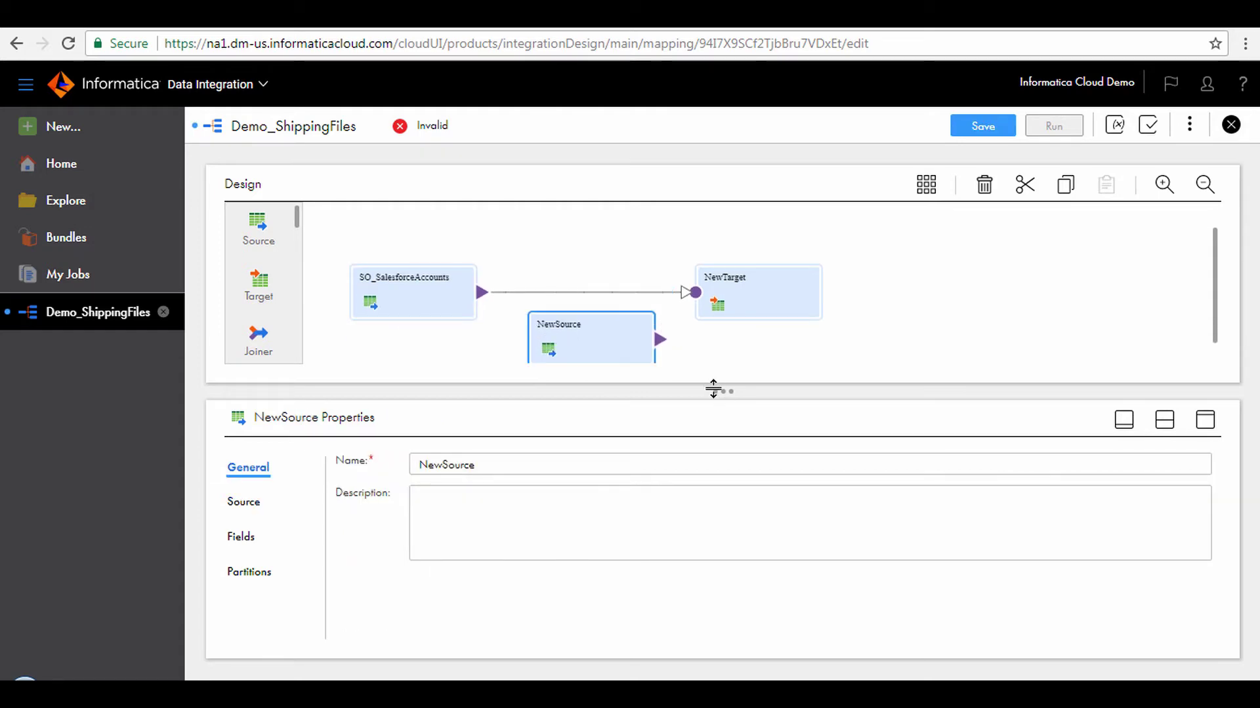
drag(713, 388, 714, 422)
double_click(469, 495)
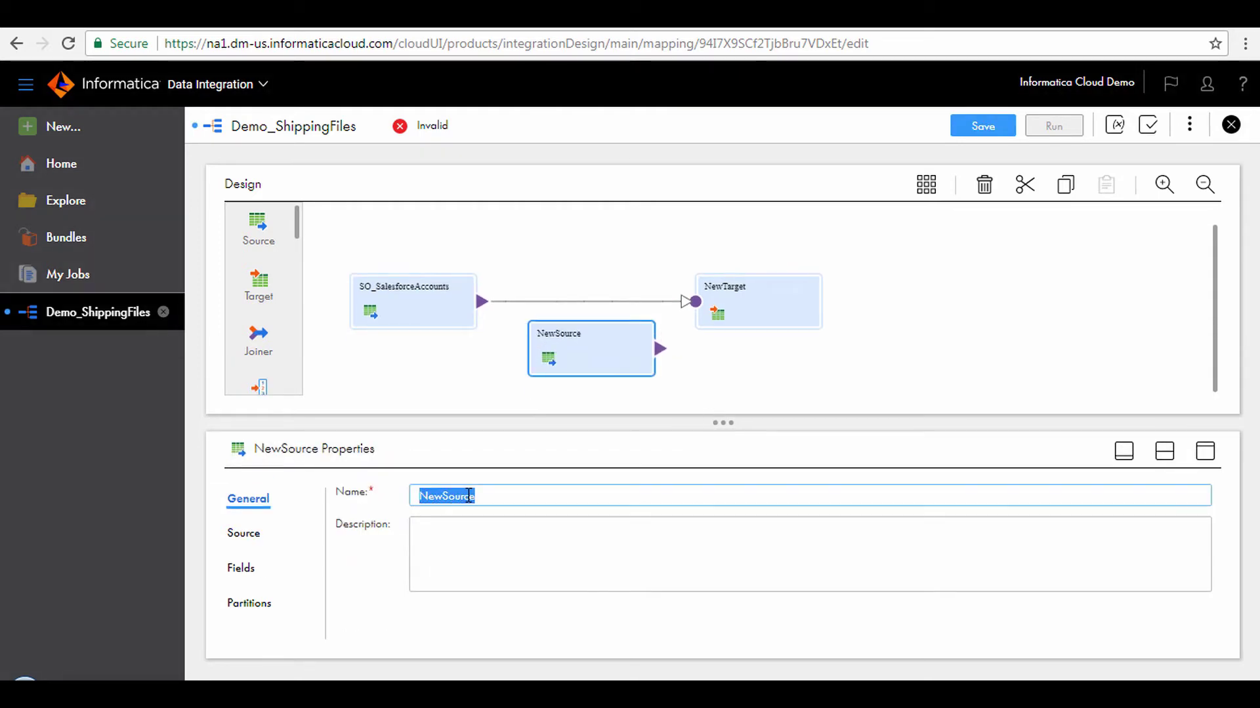
text(SO_Orders)
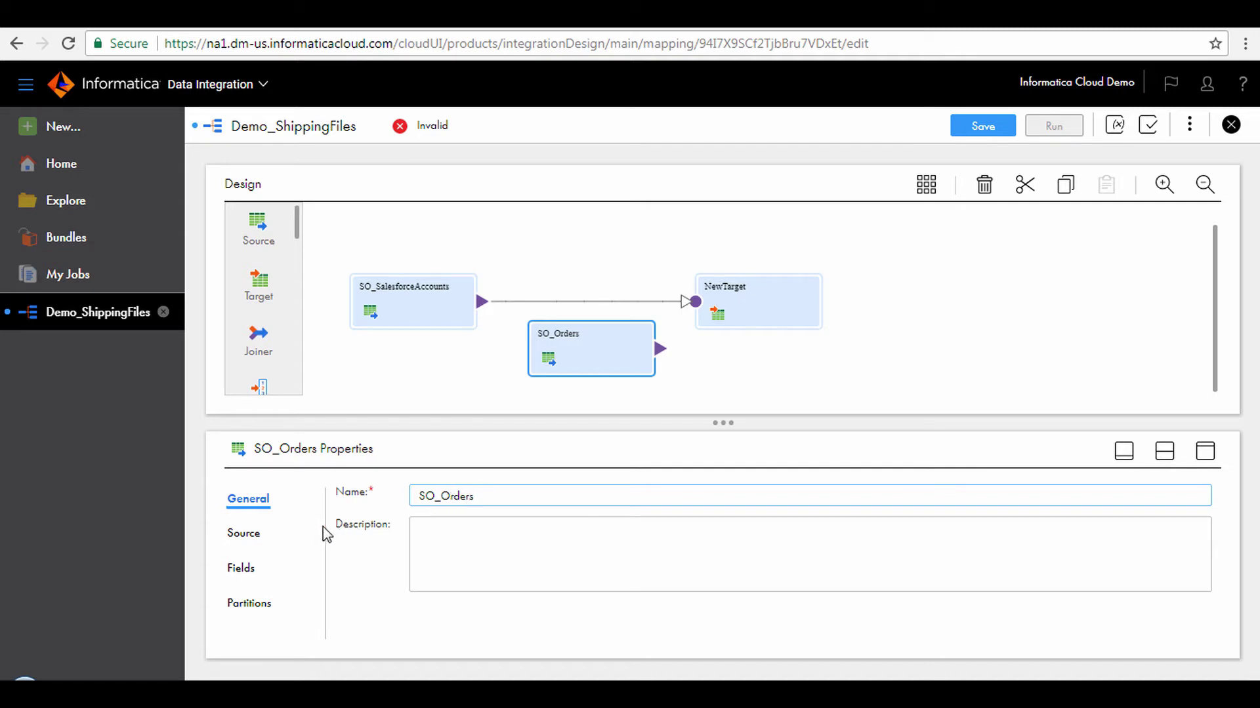
Configure SO_Orders to read the Orders.csv object through the XX_ LocalCSVFiles connection.
click(234, 536)
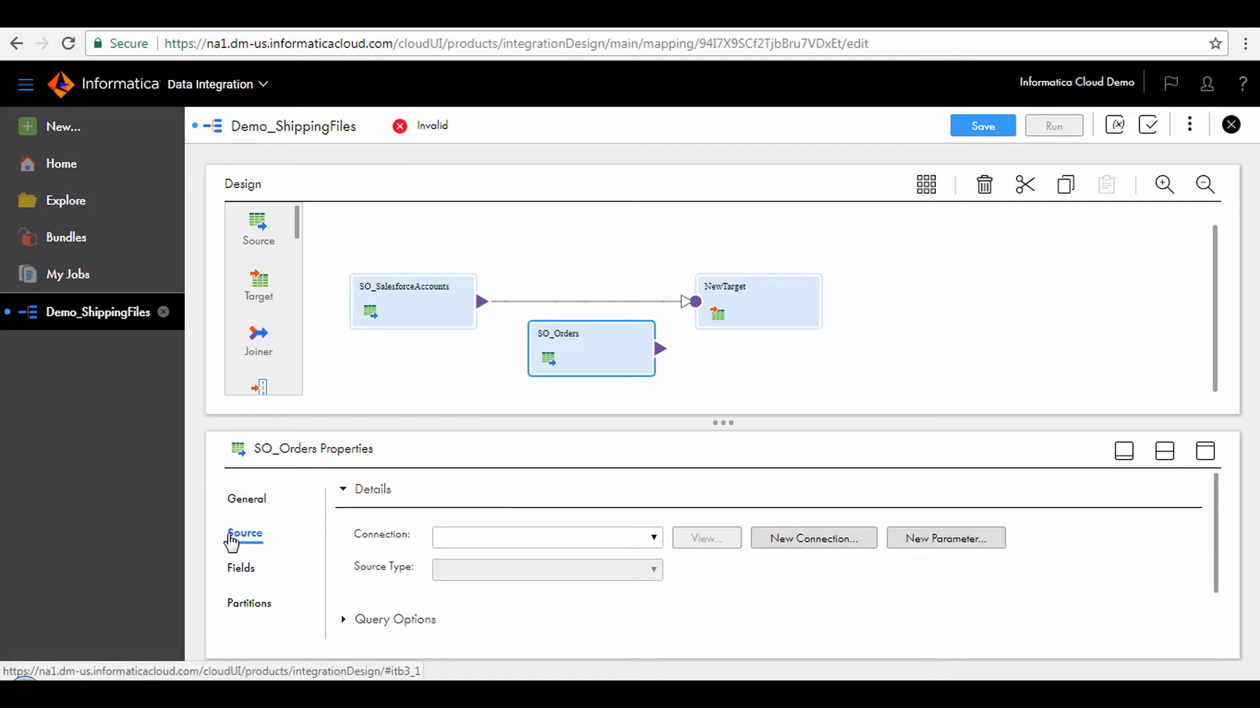
click(506, 546)
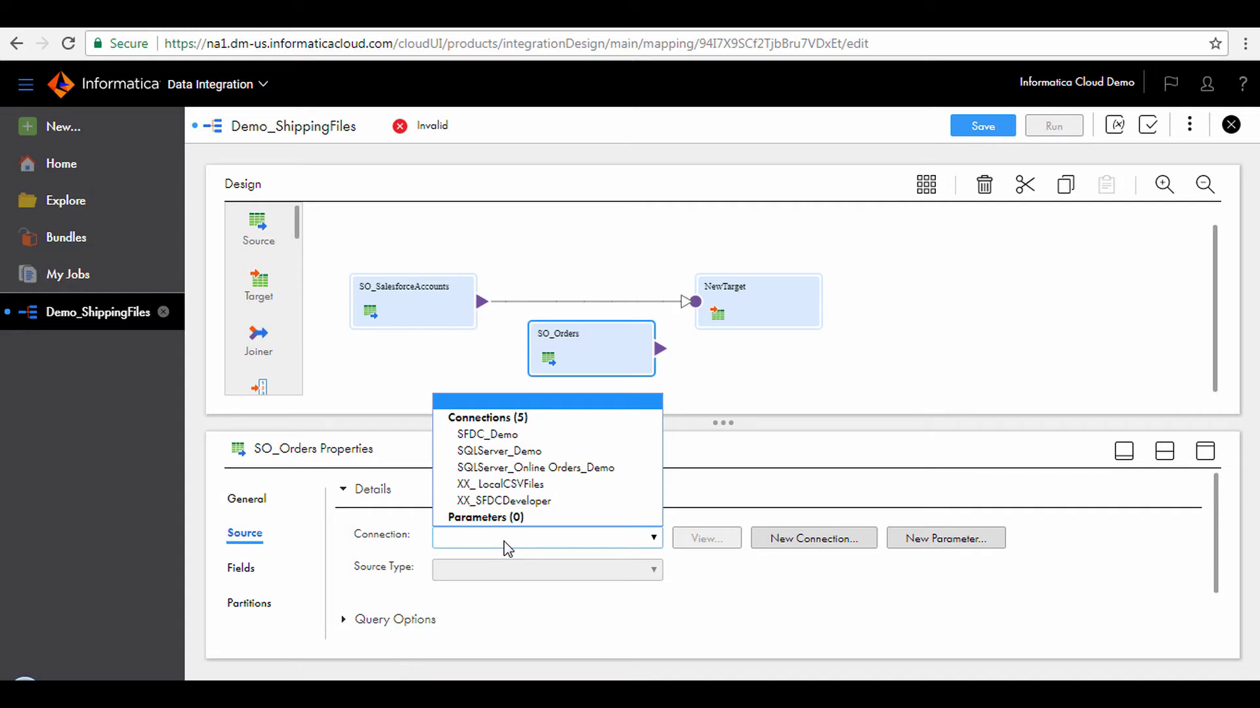
click(533, 488)
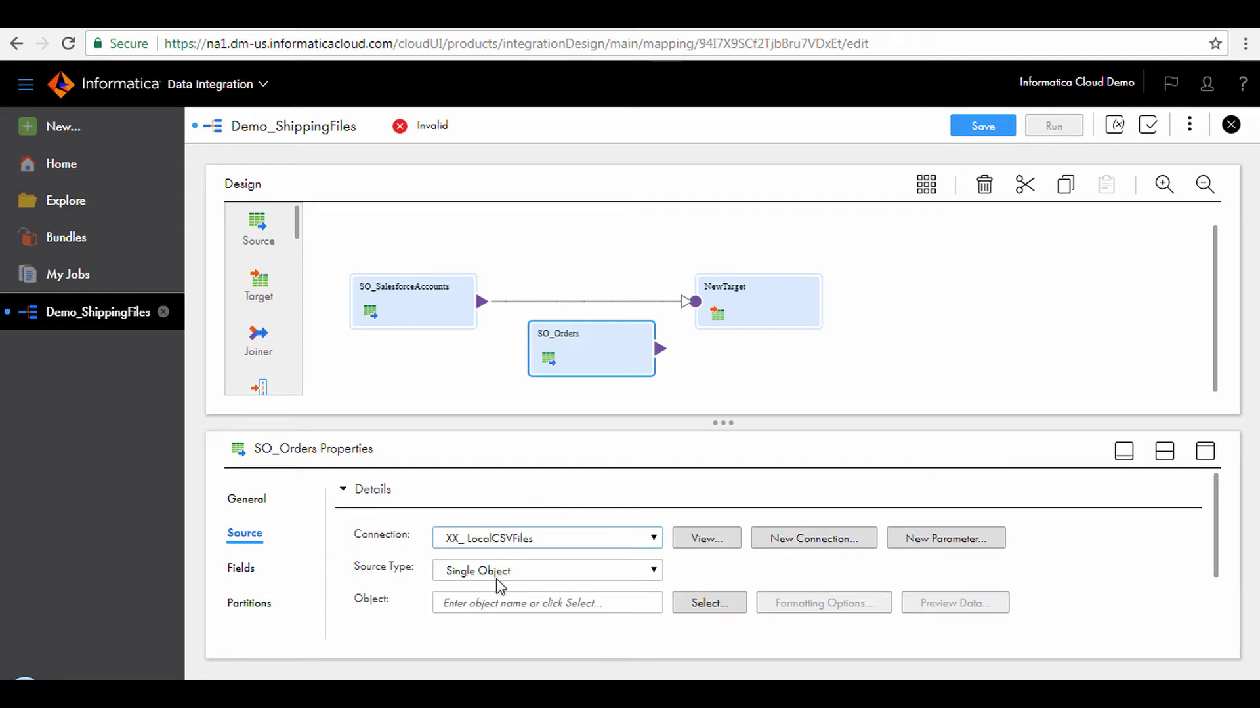
click(691, 617)
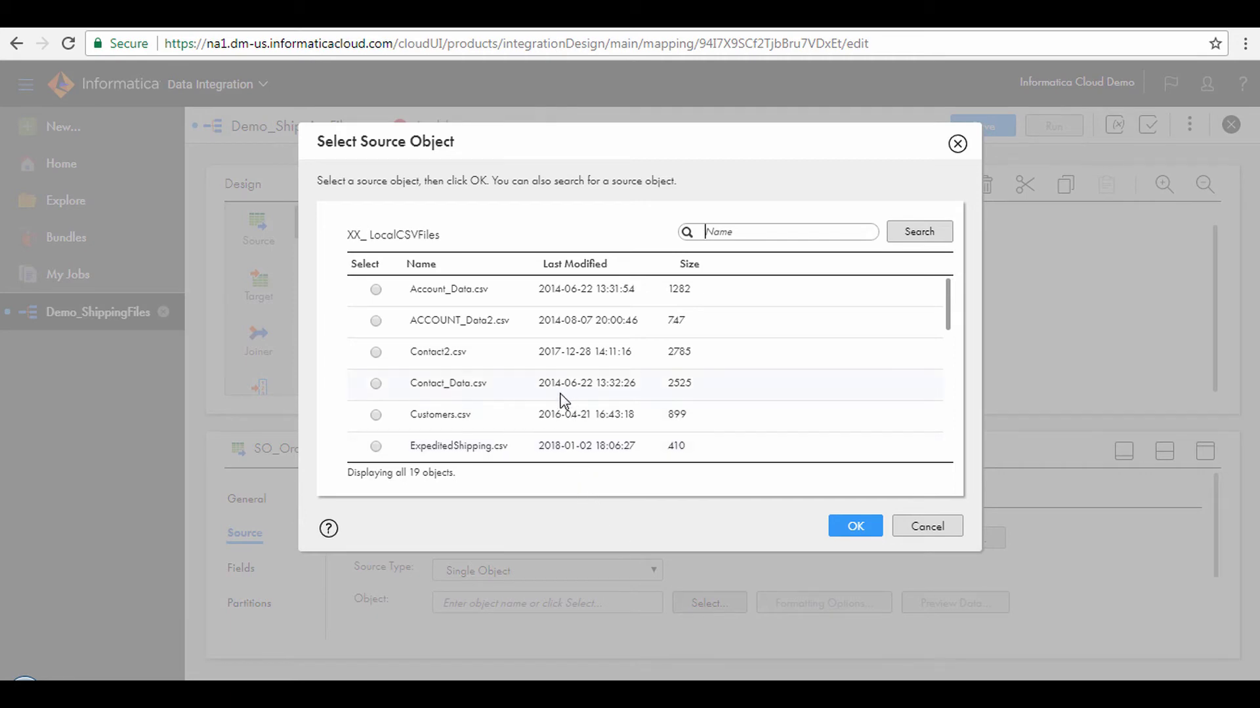
scroll(558, 400, down, 3)
click(511, 449)
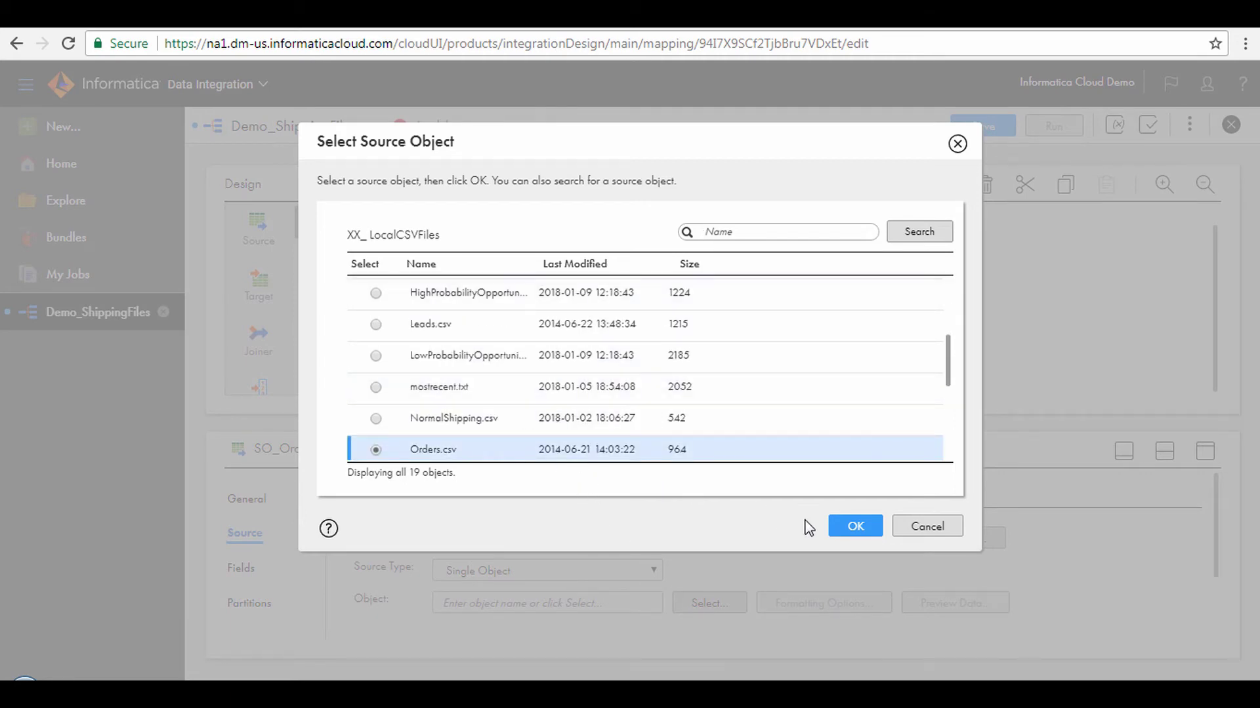
click(854, 527)
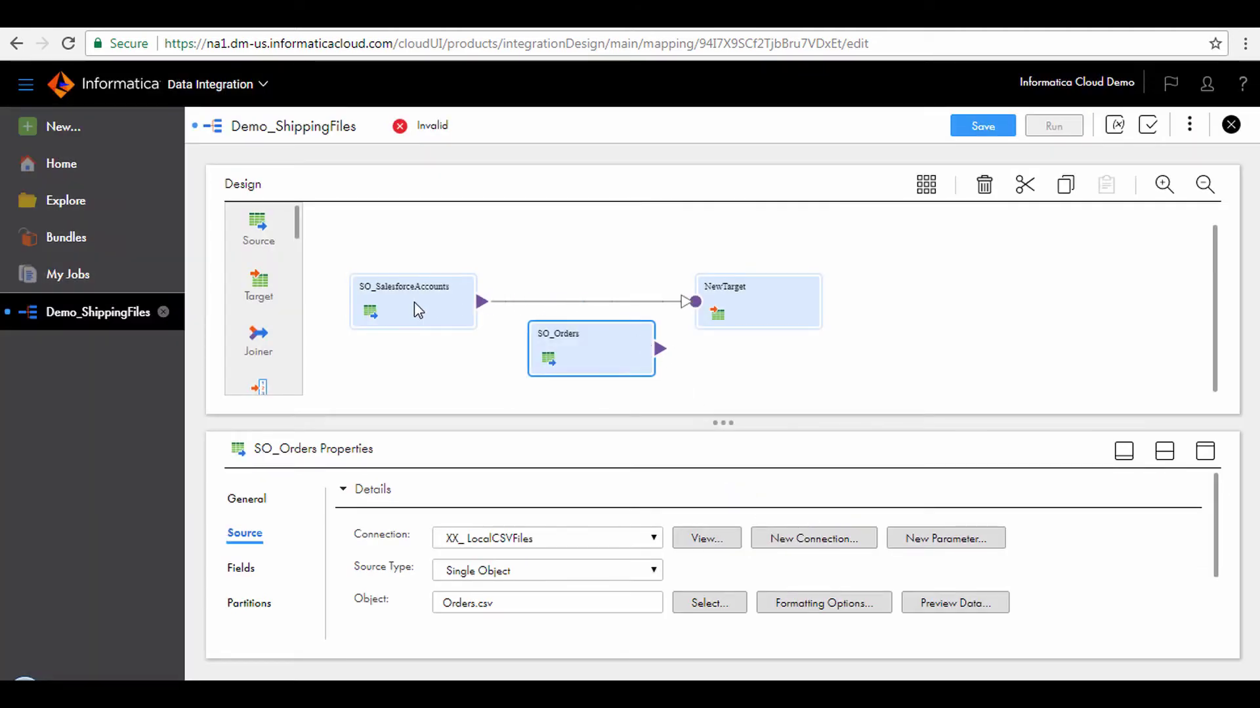
Delete the link between SO_SalesforceAccounts and NewTarget.
click(627, 302)
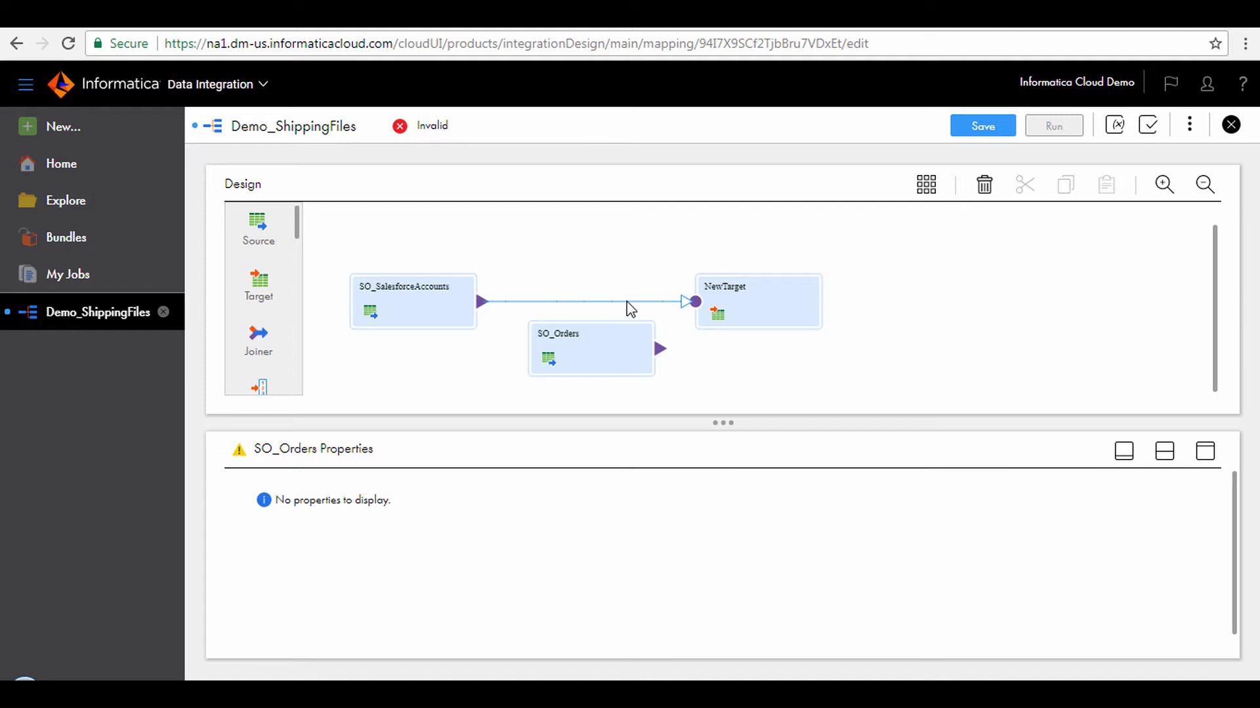
click(627, 301)
click(984, 190)
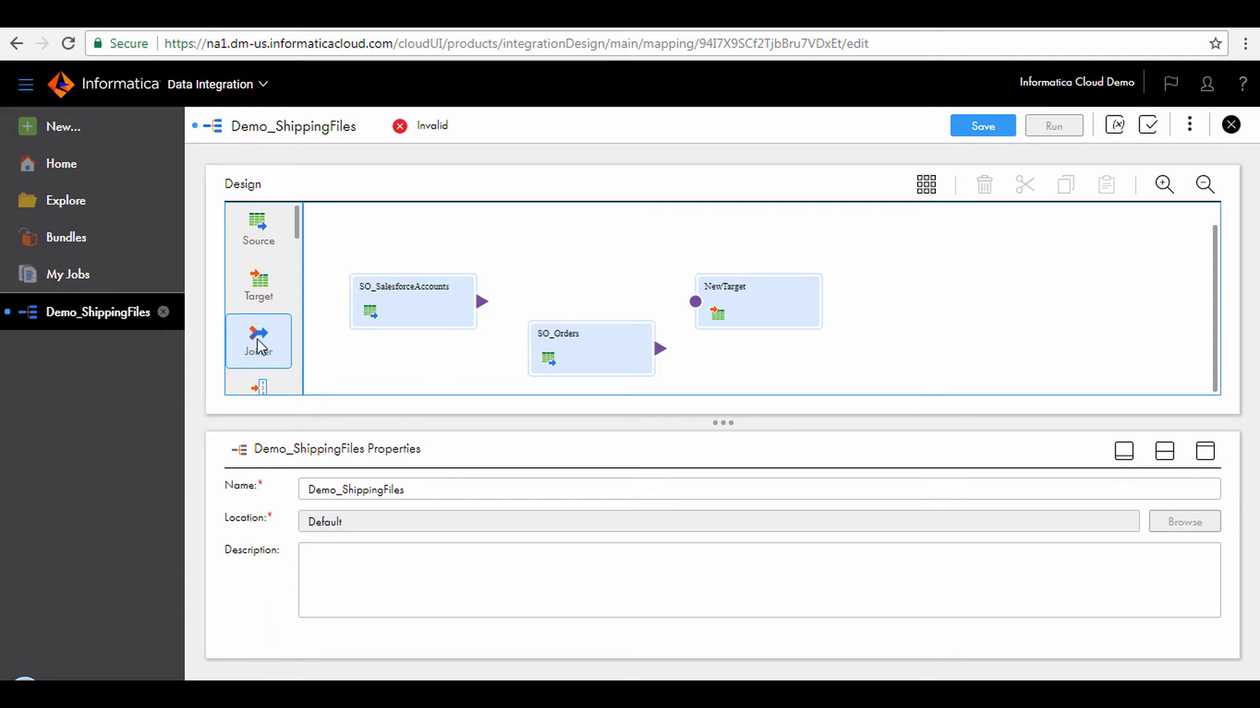
Add a Joiner transformation, linking SO_SalesforceAccounts to its Master group and SO_Orders to its Detail group.
drag(260, 347, 564, 246)
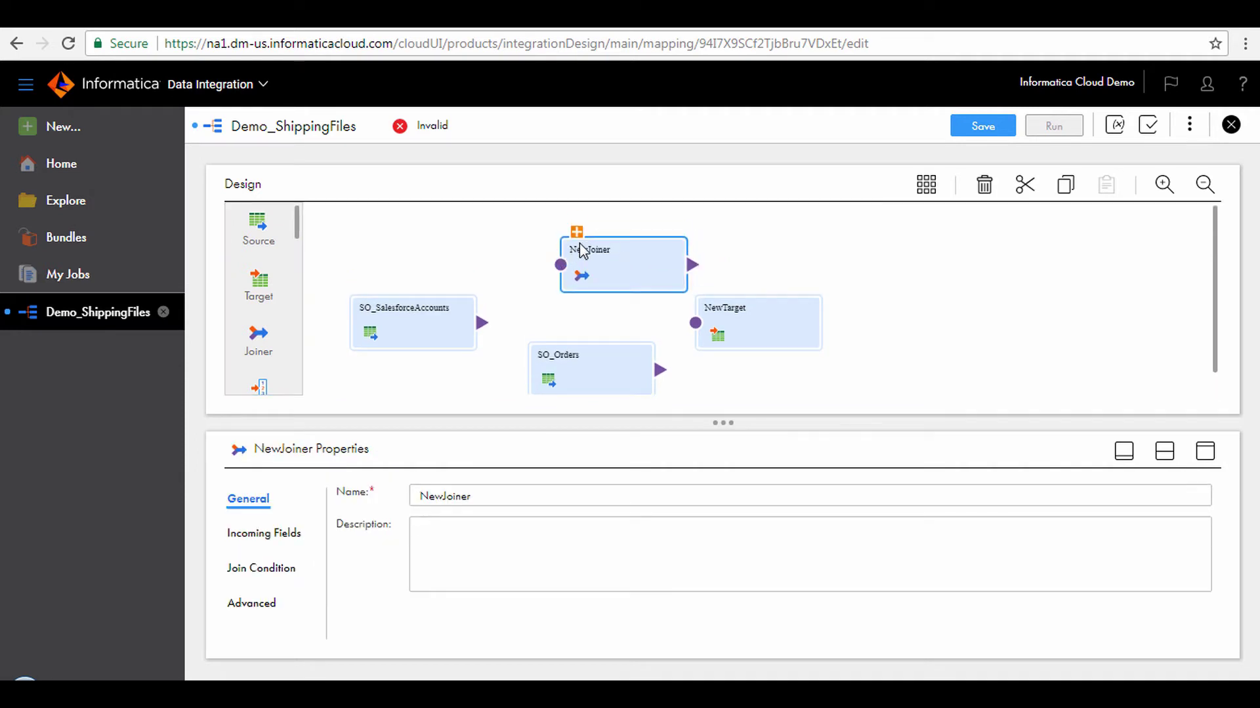
click(576, 233)
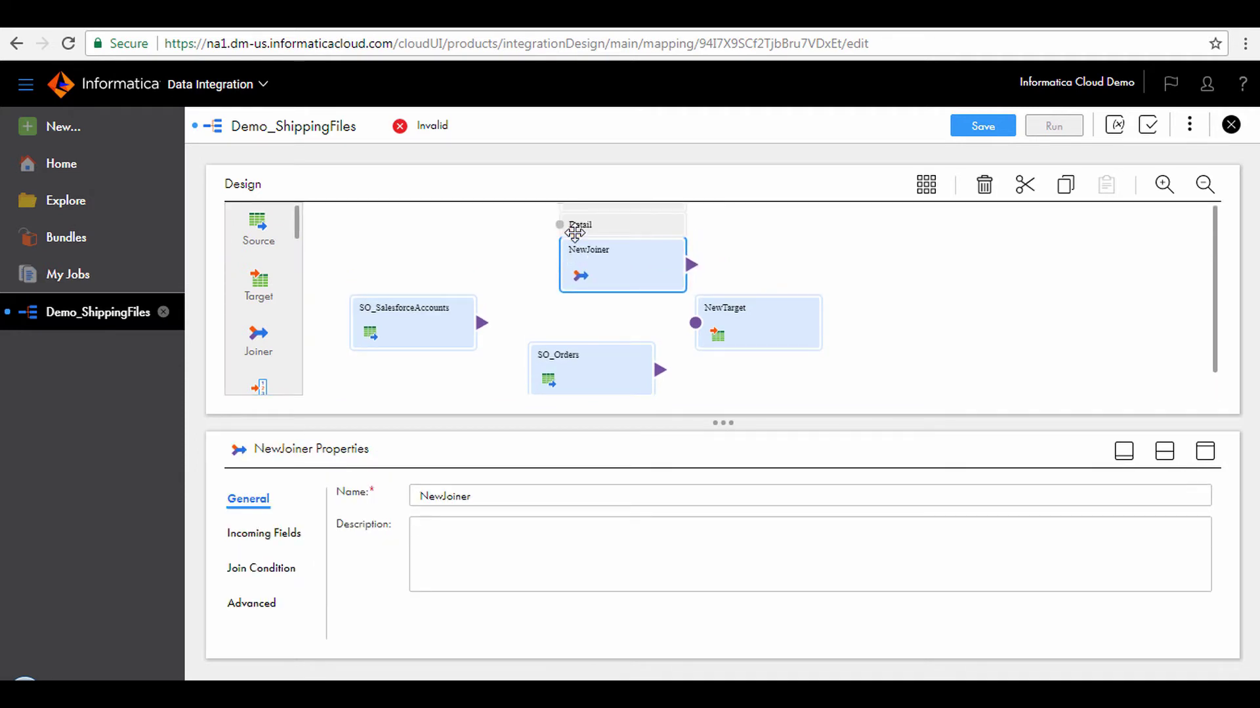
drag(718, 423, 722, 499)
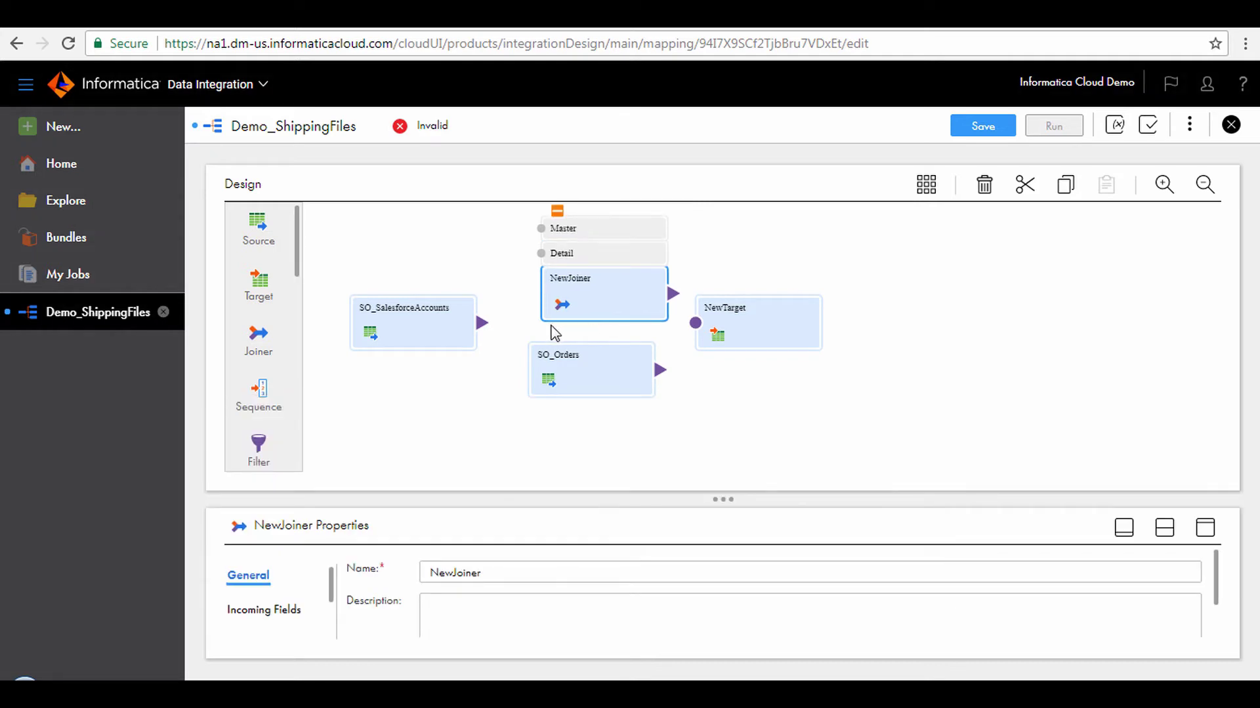
drag(484, 324, 539, 231)
drag(660, 370, 539, 261)
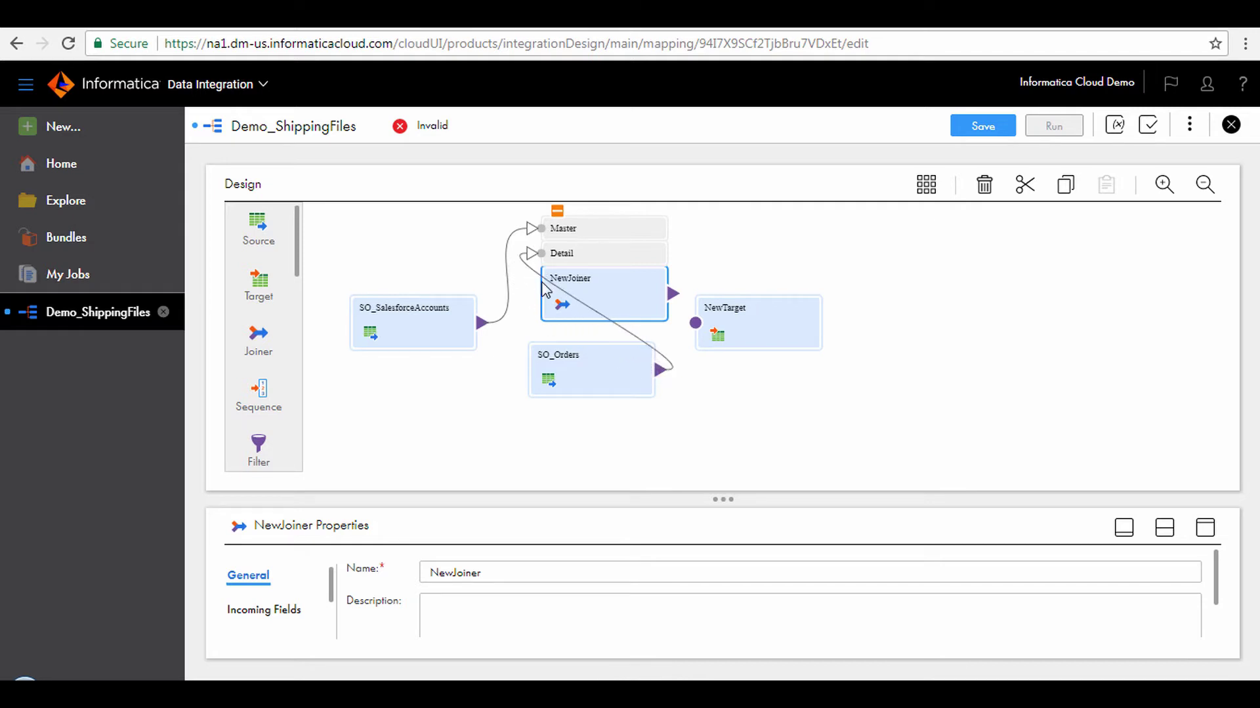
Rename the Joiner transformation to JNR_AccountOrders.
click(1206, 529)
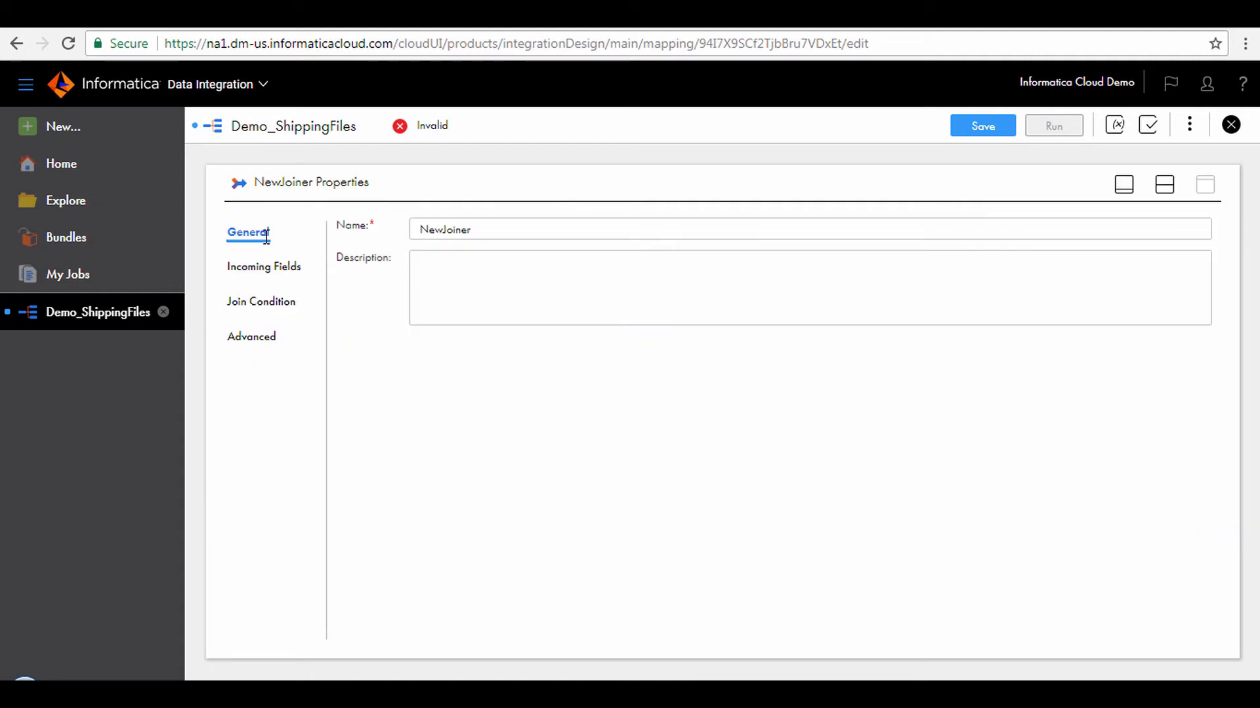
double_click(441, 231)
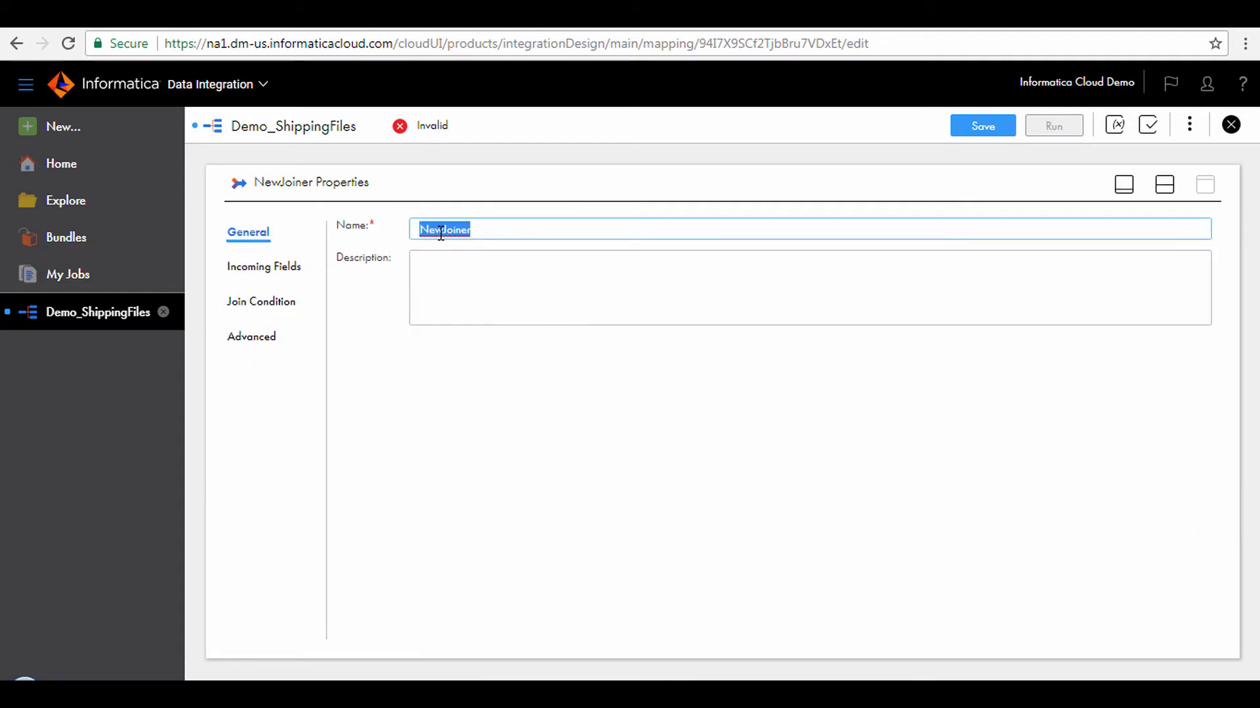
text(JNR_AccountOrders)
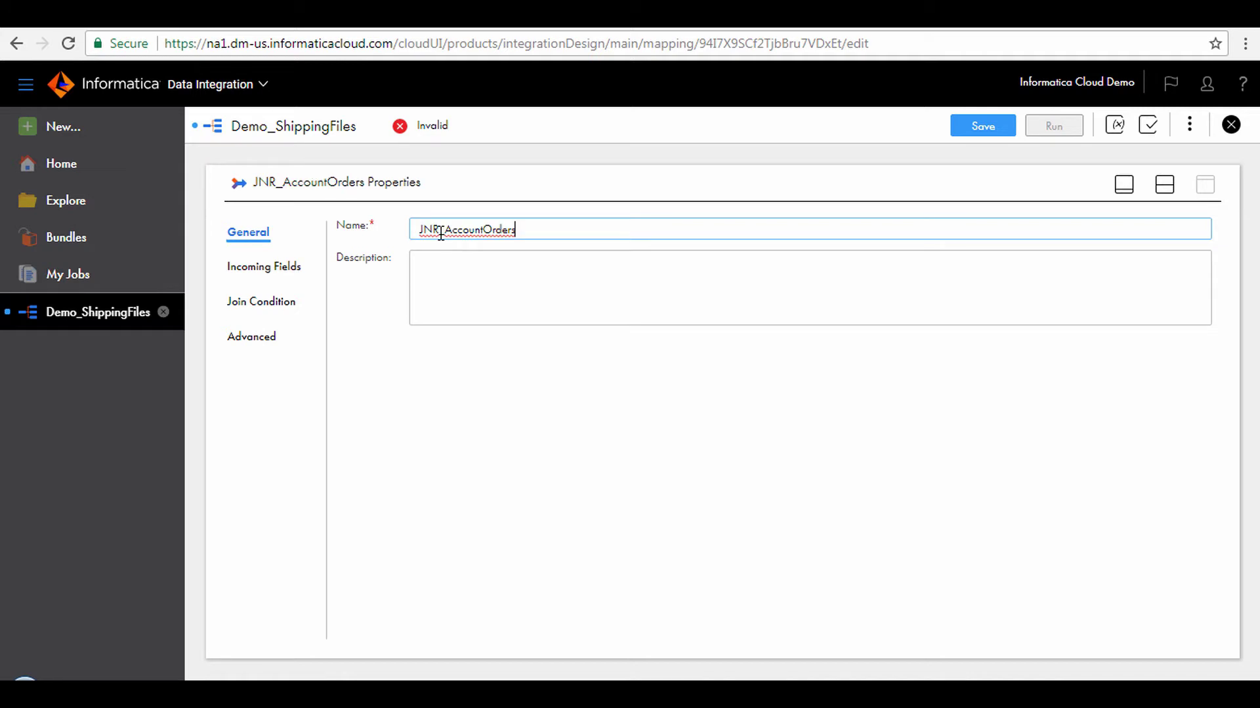
Bulk-rename all incoming Detail fields of JNR_AccountOrders with the prefix SO_.
click(279, 280)
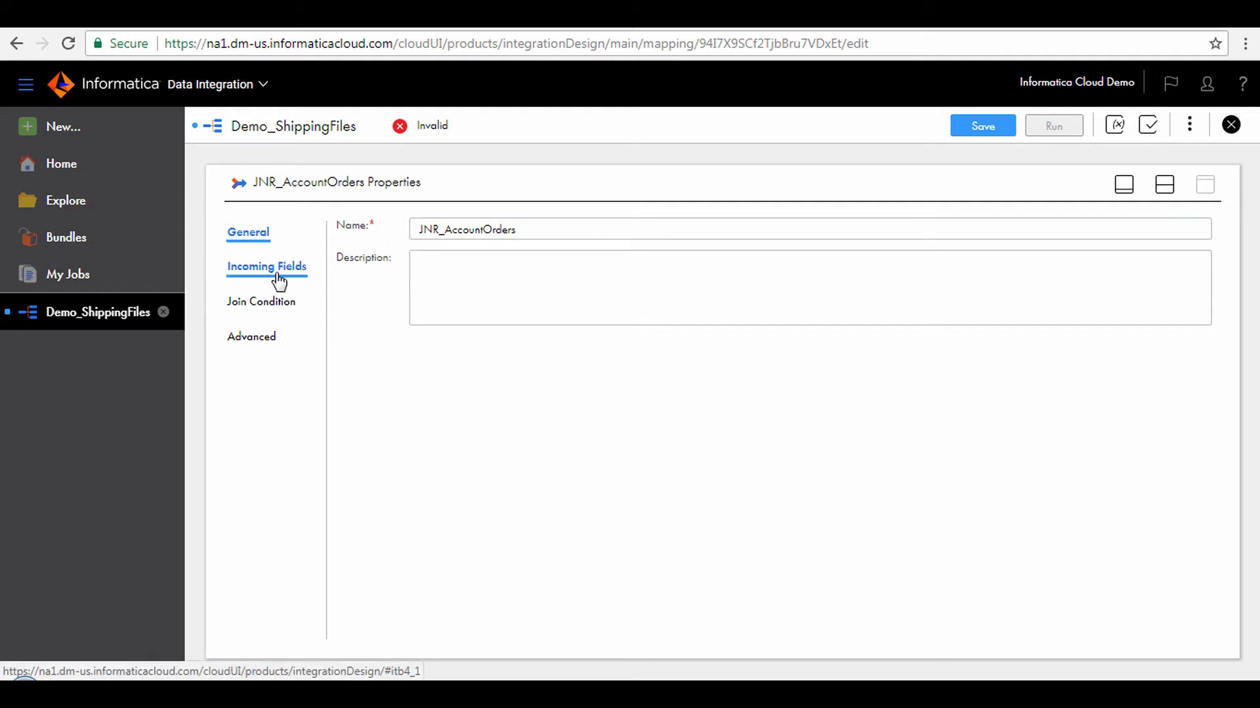
click(279, 280)
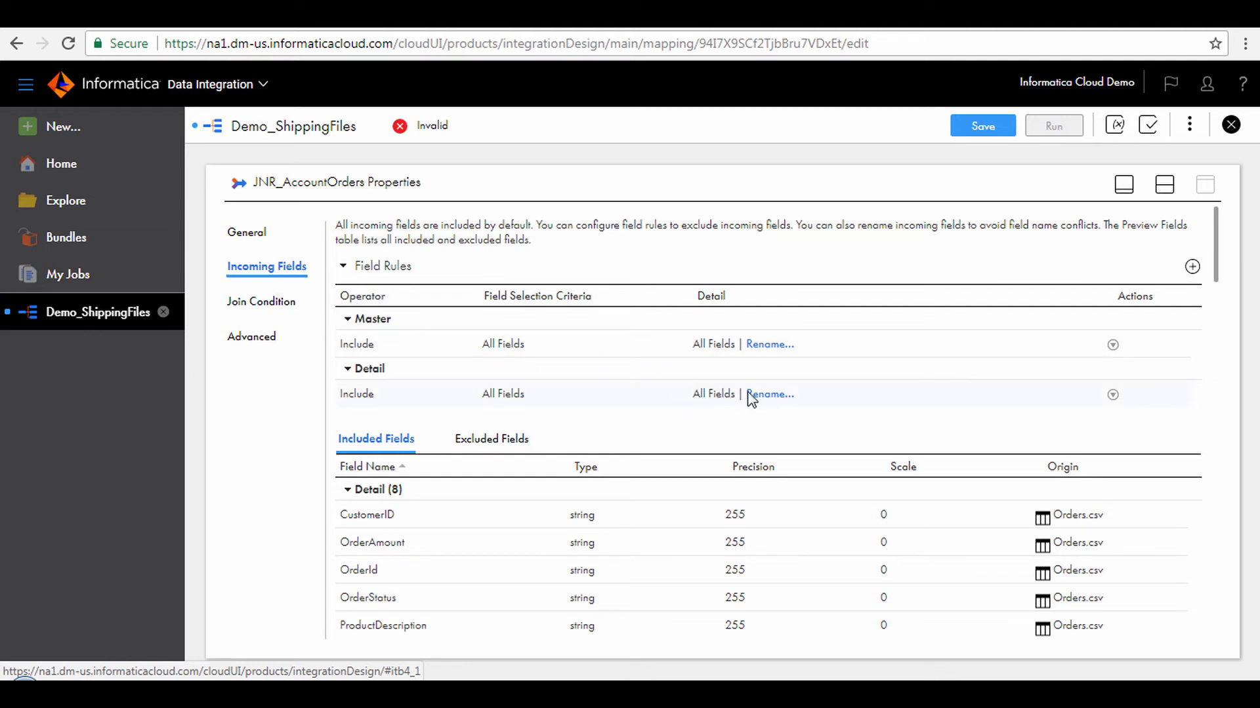
click(766, 399)
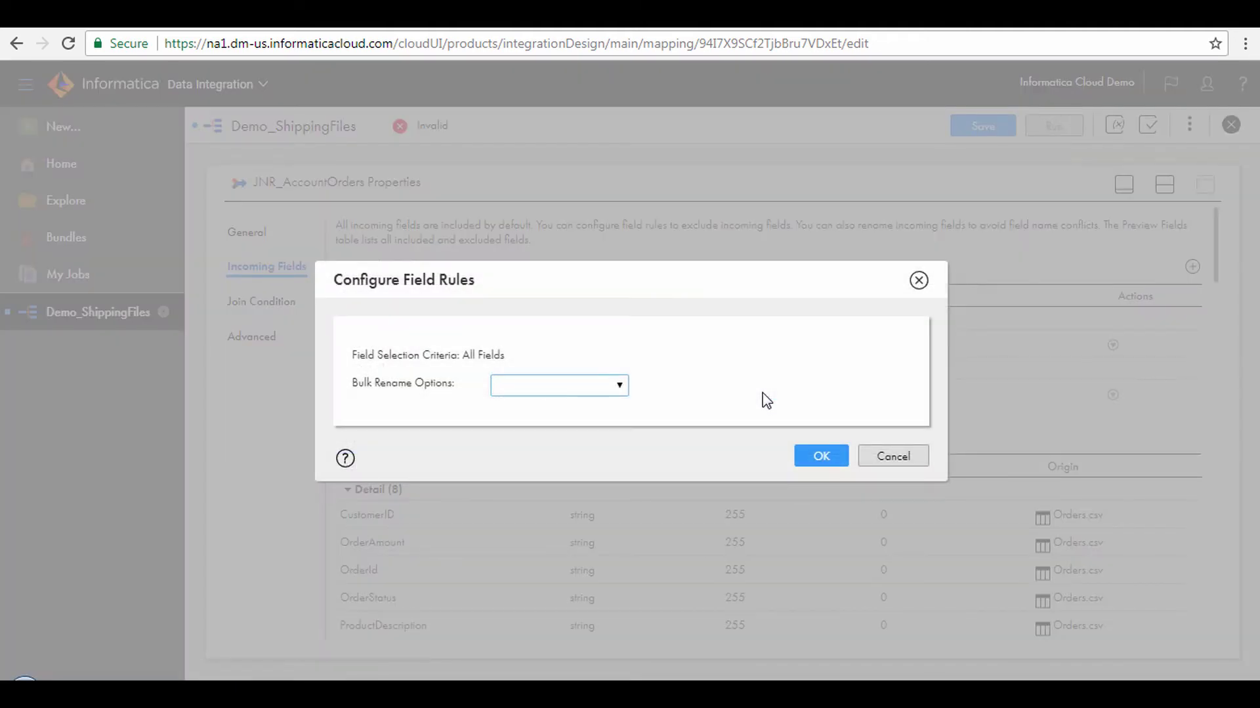
click(604, 388)
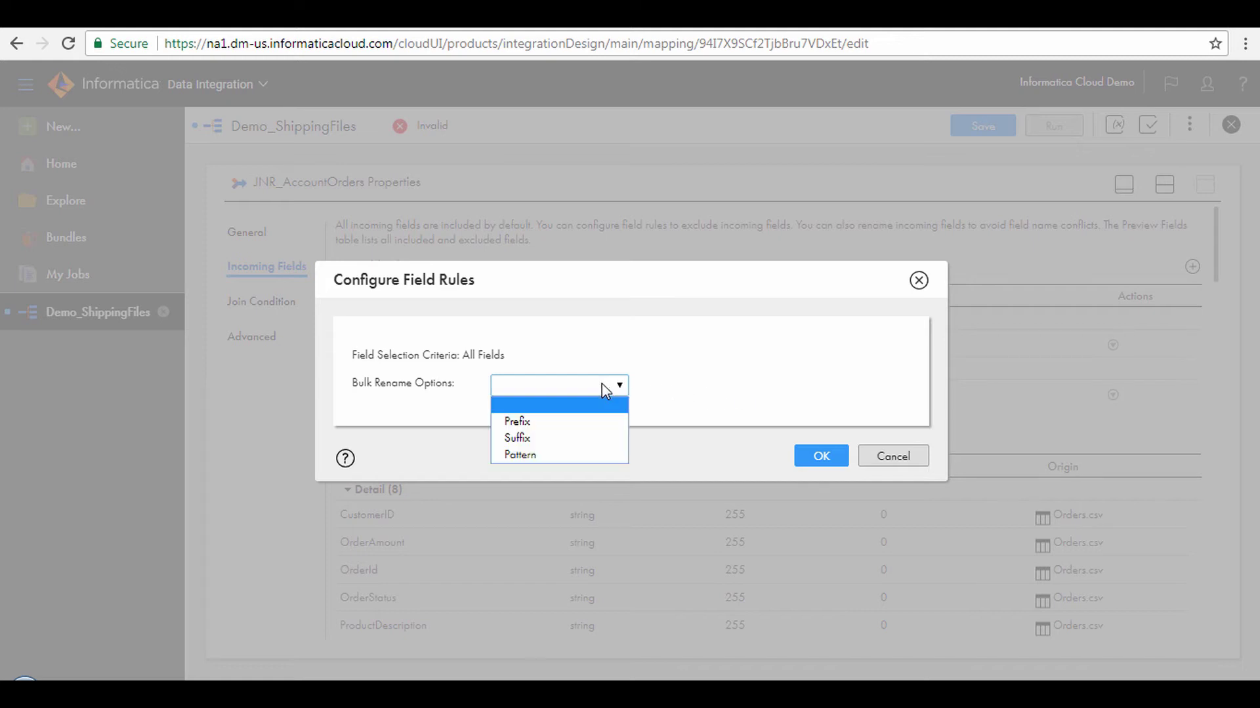
click(580, 428)
click(578, 424)
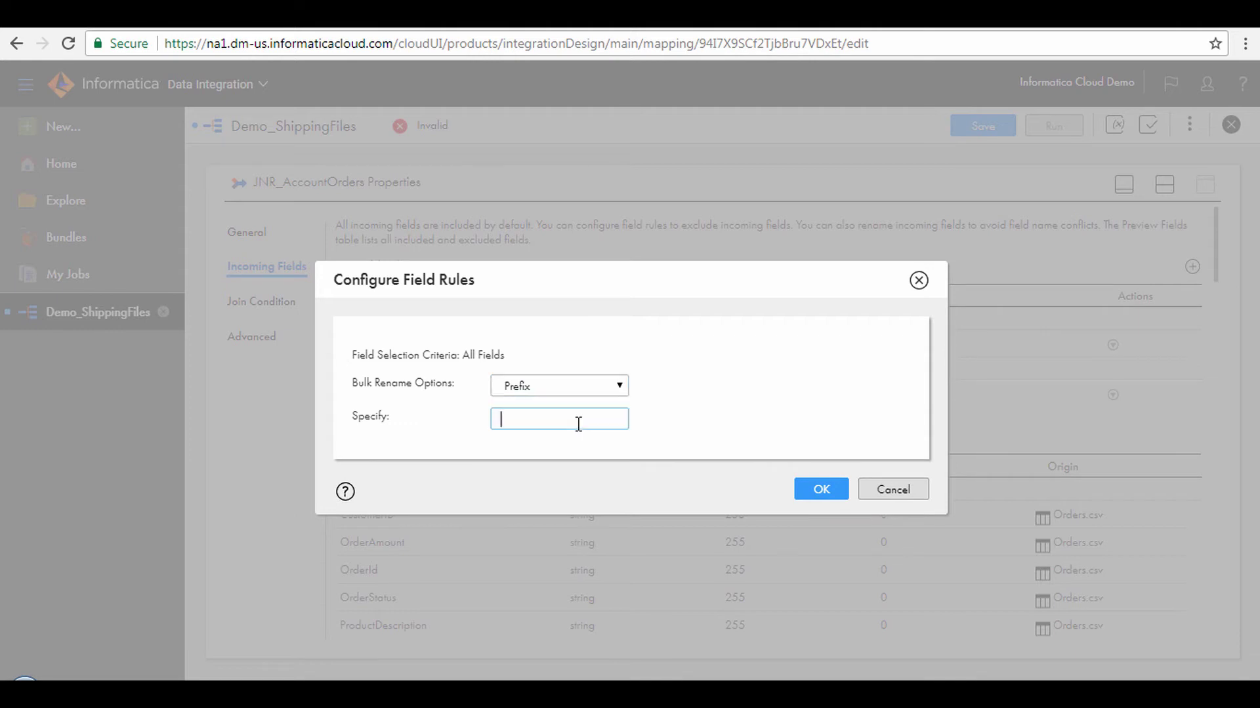
text(SO_)
click(820, 492)
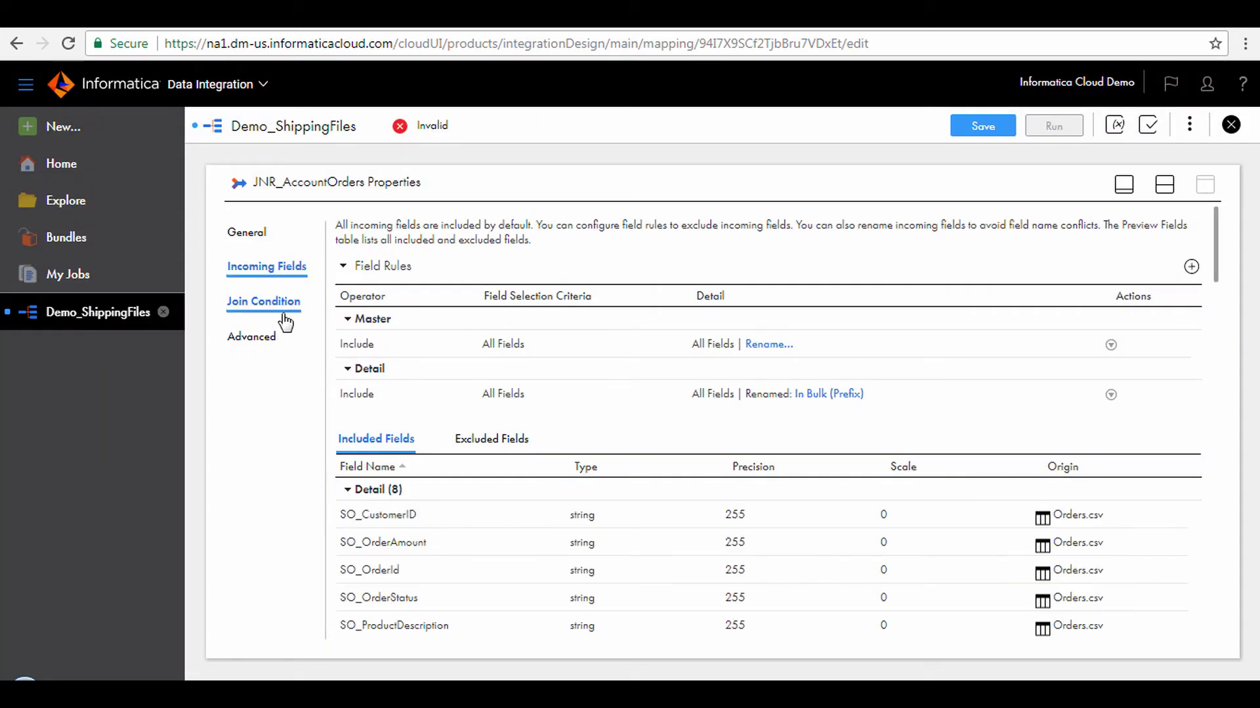
Add the join condition AccountExternalID__c = SO_CustomerID to JNR_AccountOrders and save the mapping.
click(265, 307)
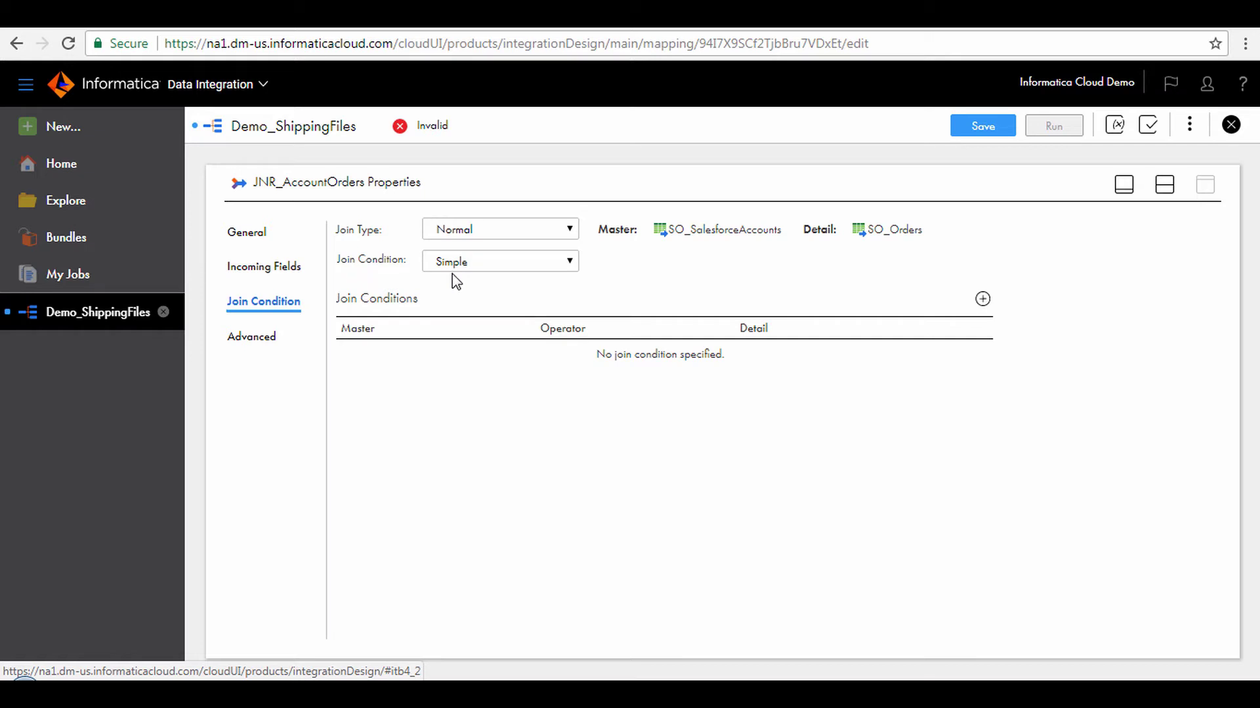
click(982, 300)
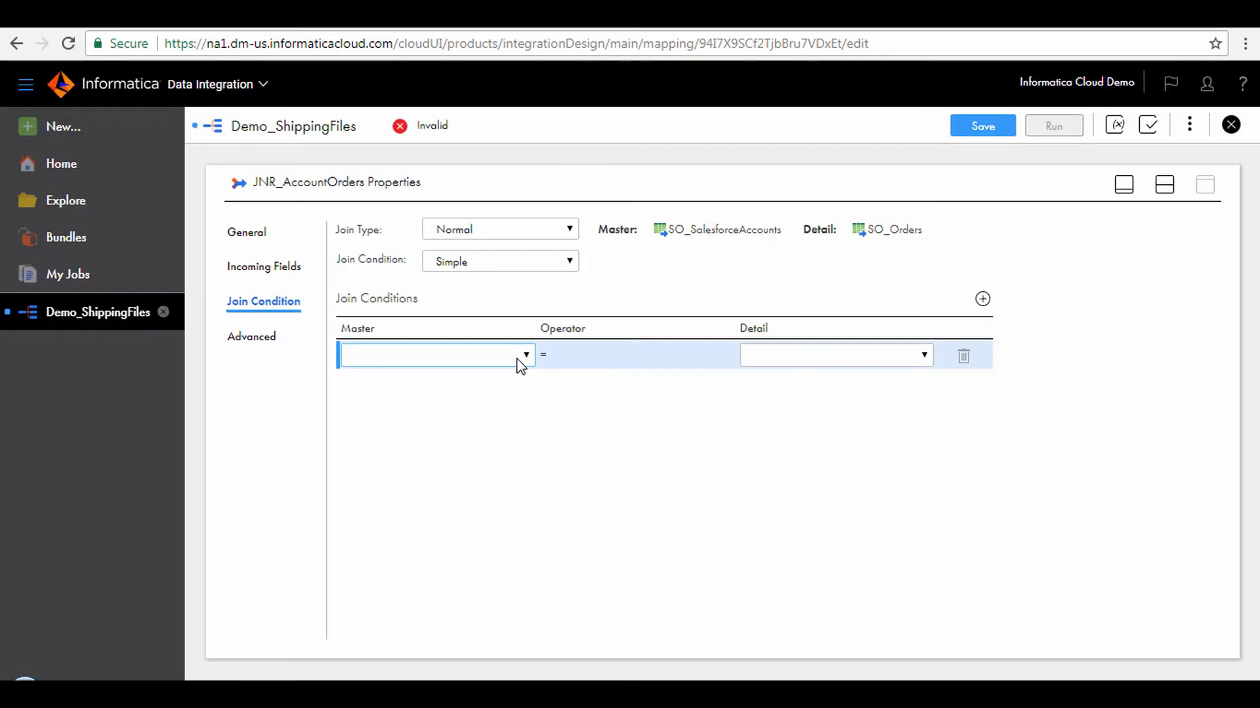
click(520, 363)
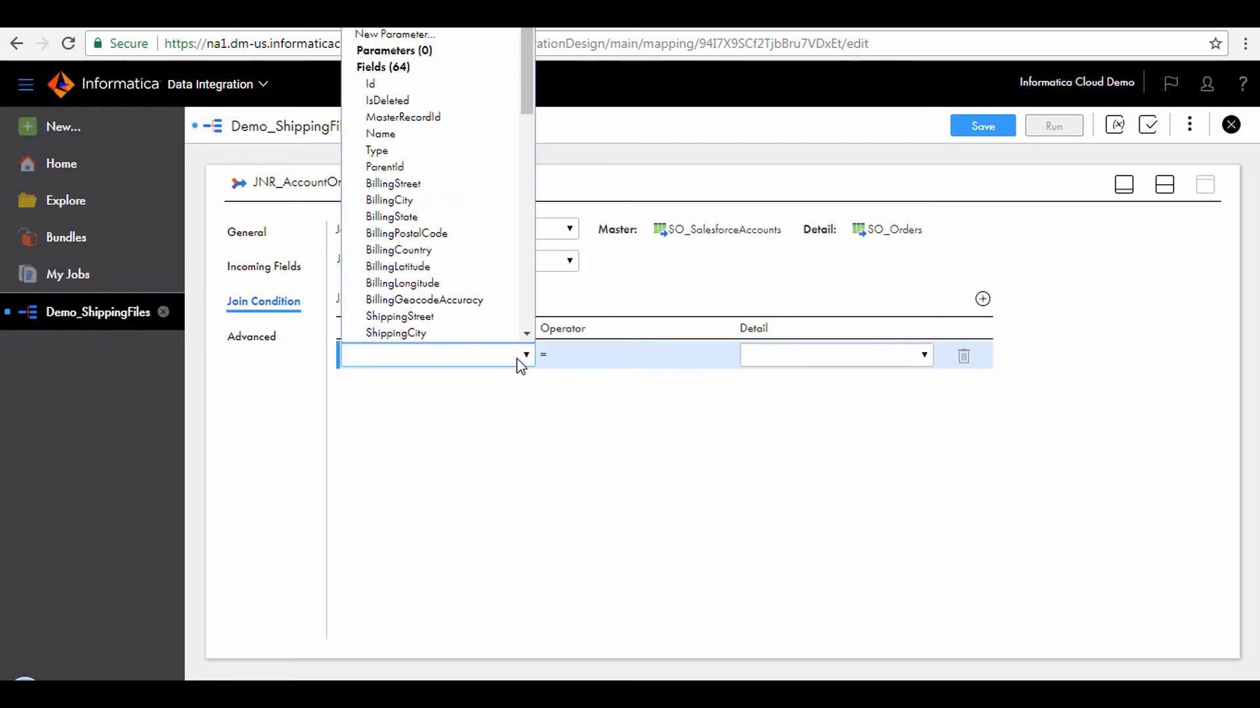
scroll(492, 346, down, 5)
click(420, 335)
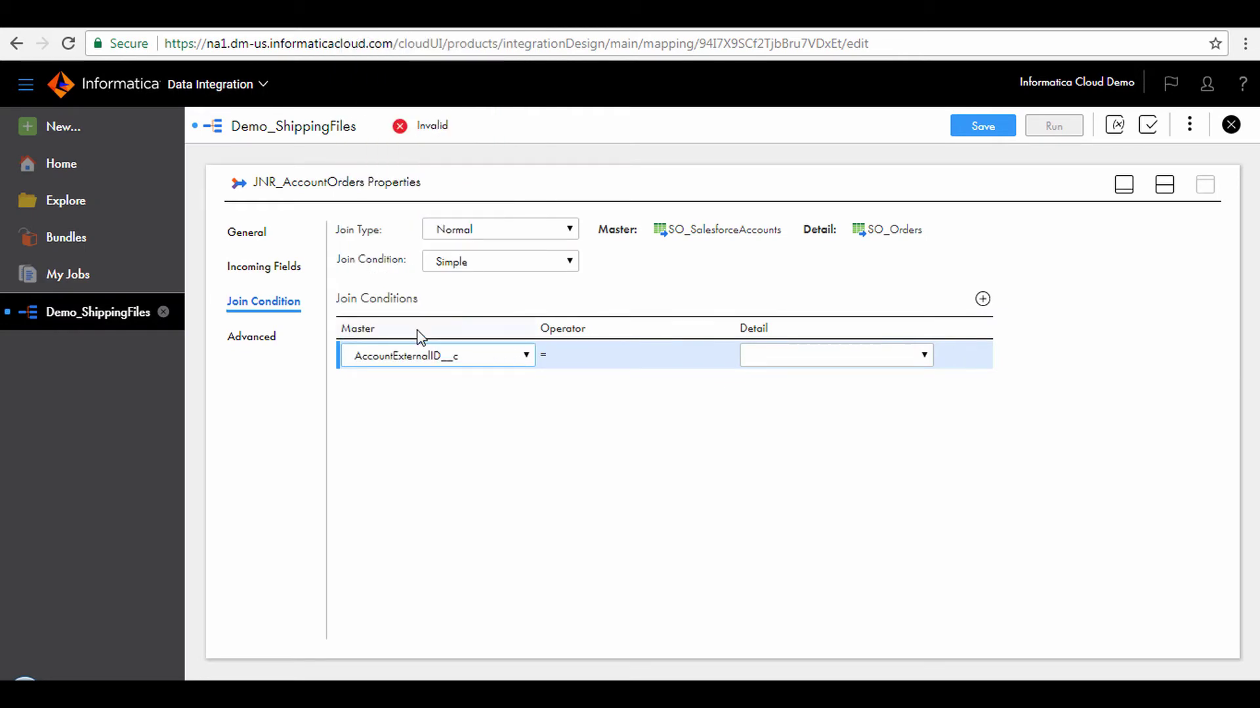
click(824, 354)
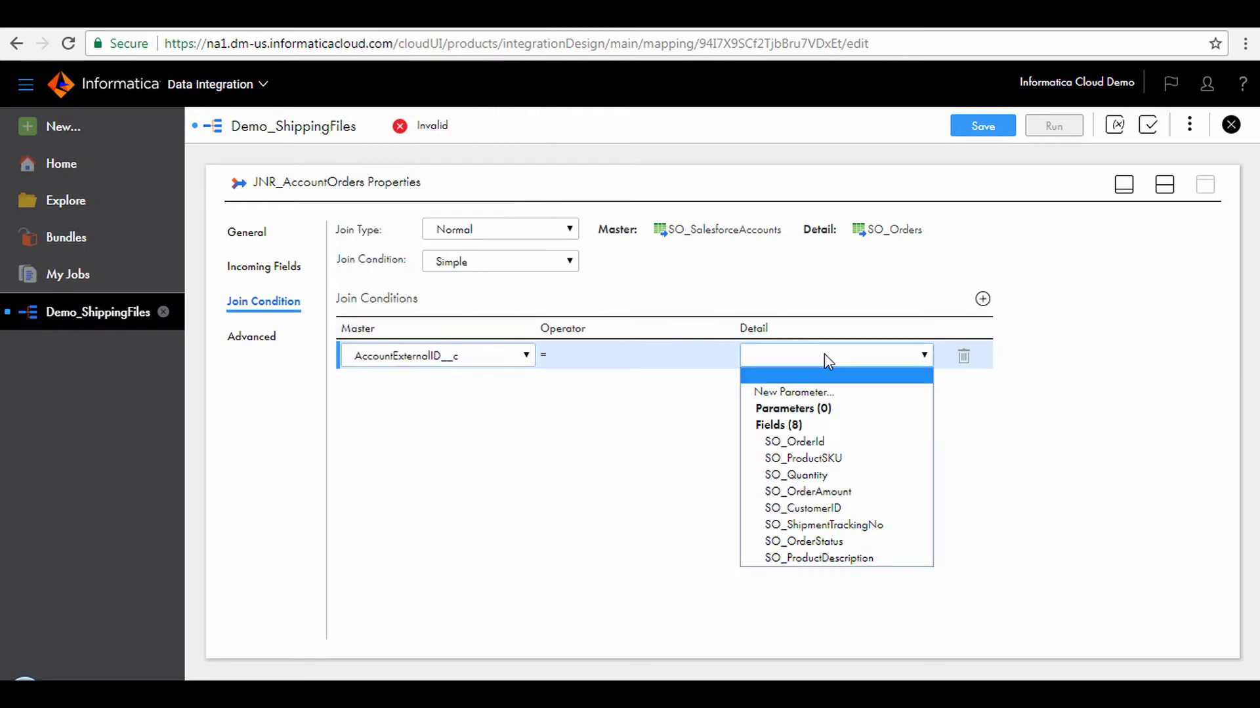
click(811, 509)
click(1165, 187)
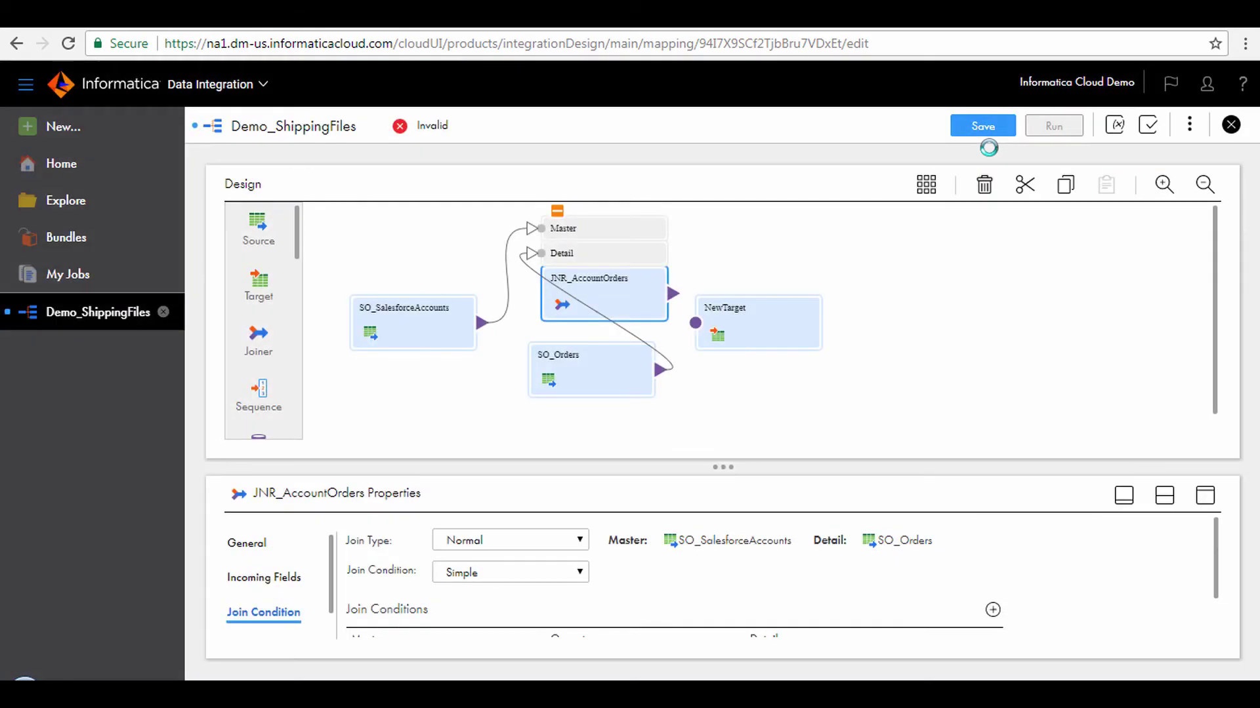
click(984, 128)
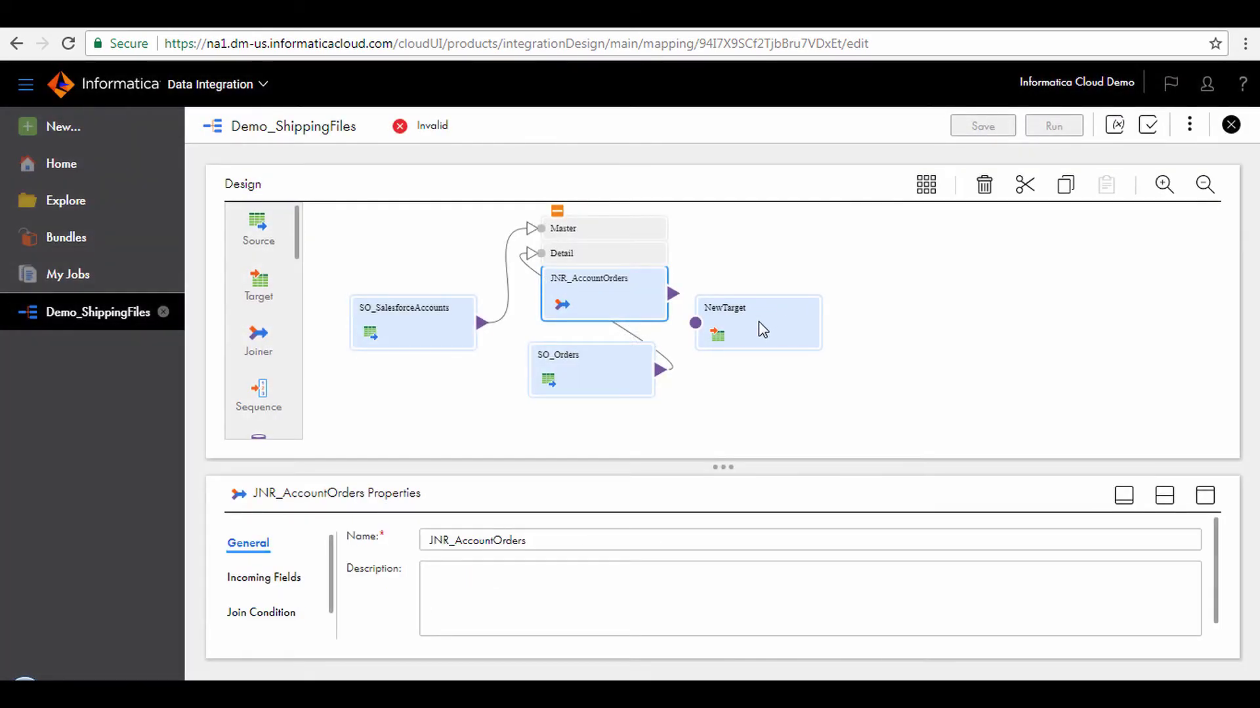
Rearrange the canvas so NewTarget, SO_Orders and JNR_AccountOrders are spaced apart, with SO_Orders below SO_SalesforceAccounts.
drag(759, 321, 830, 278)
drag(641, 365, 501, 408)
drag(595, 317, 632, 340)
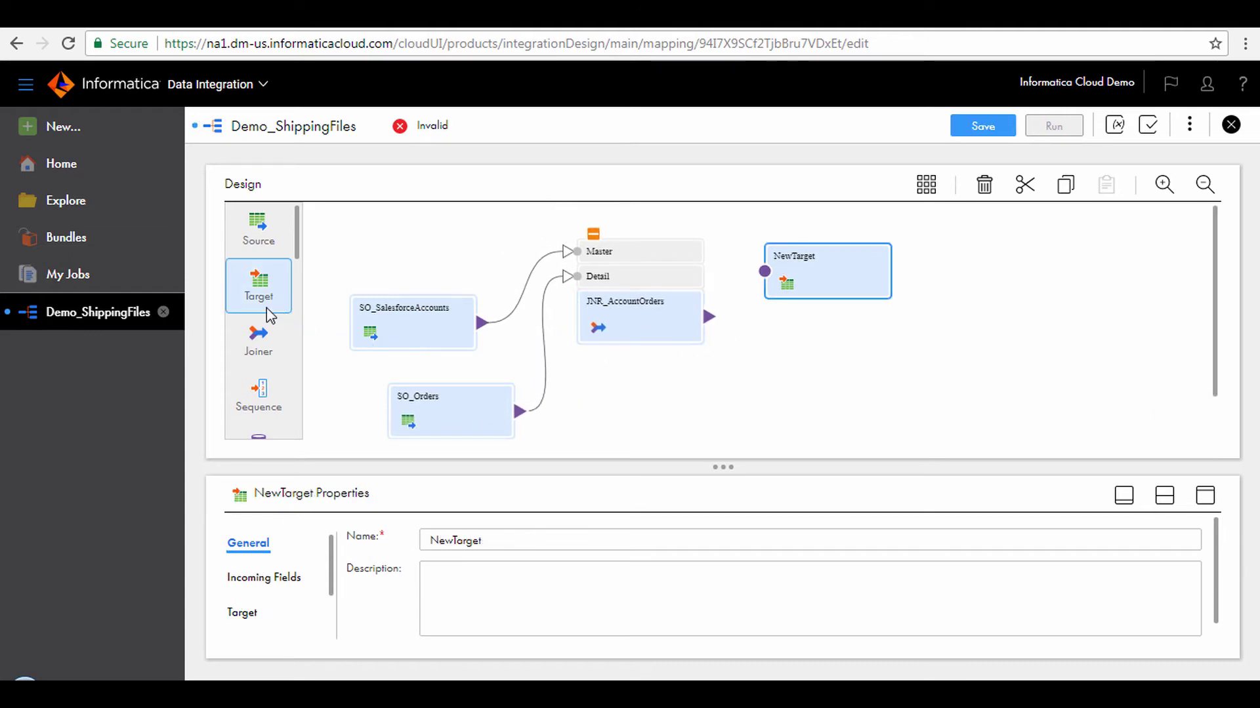
Add a Lookup transformation below NewTarget and link the output of JNR_AccountOrders to it.
scroll(269, 317, down, 2)
scroll(267, 316, down, 2)
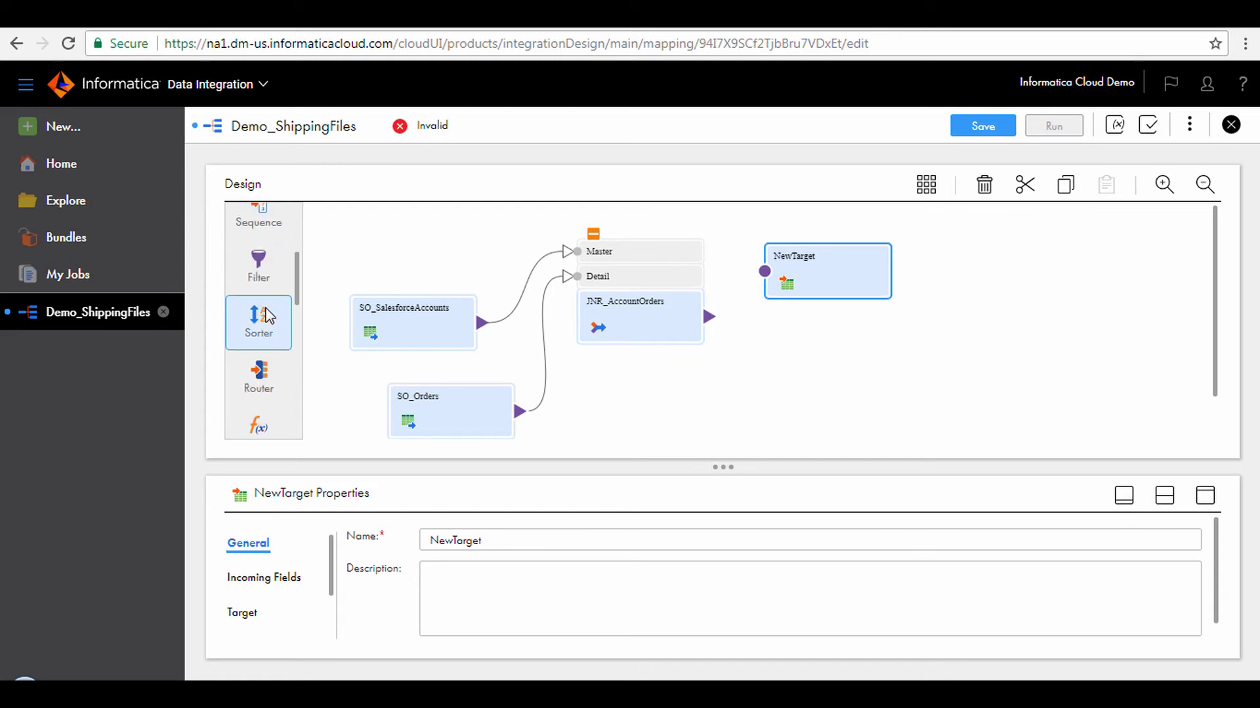
scroll(268, 316, down, 2)
drag(258, 393, 751, 383)
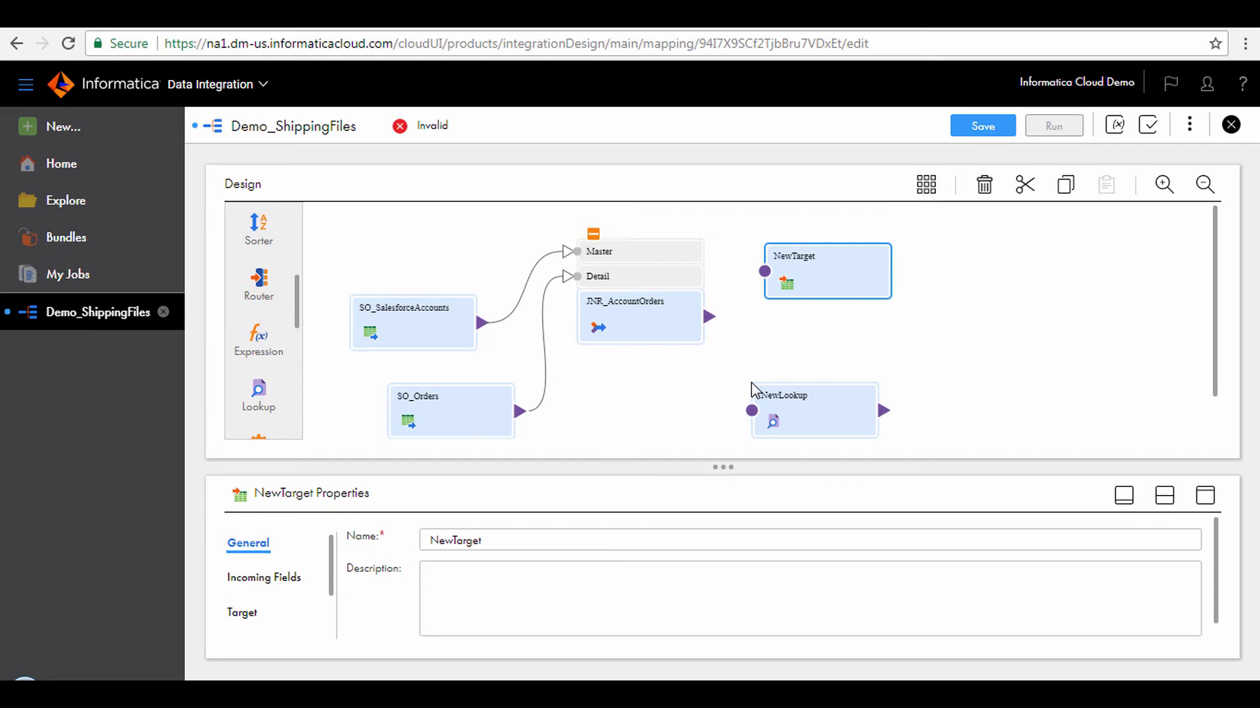
drag(708, 317, 750, 371)
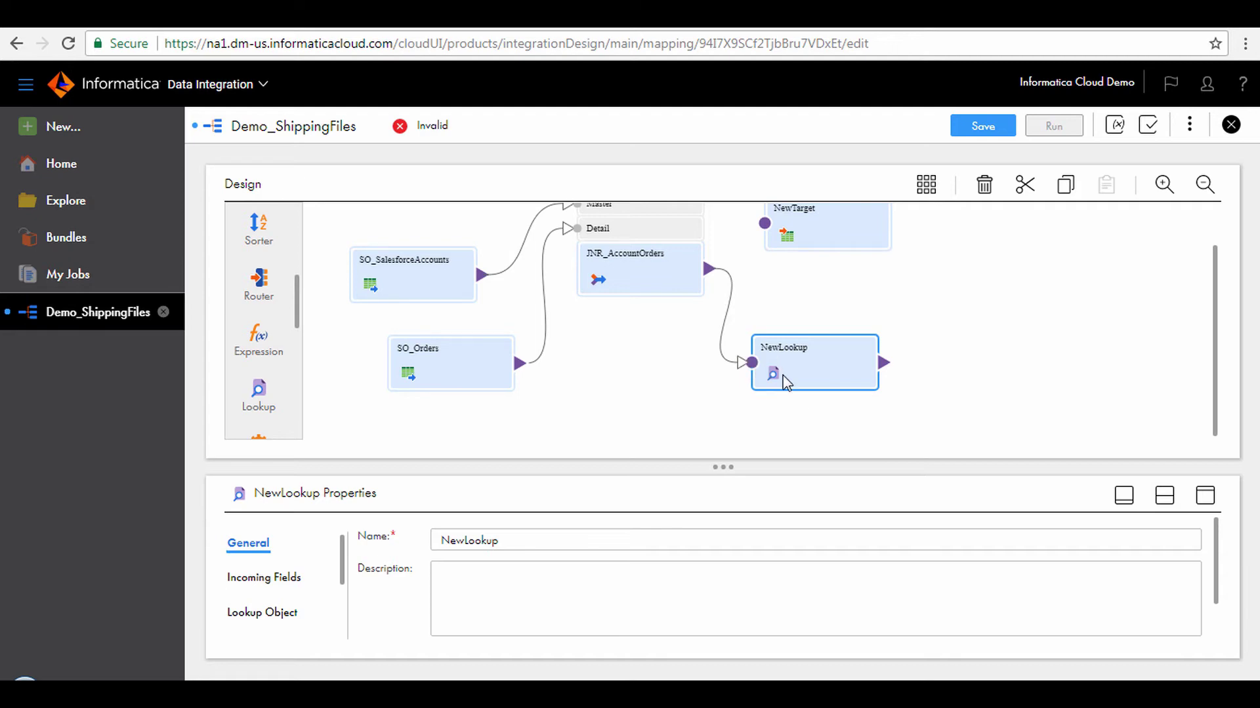
Rename the Lookup transformation to LKP_Products.
click(1205, 496)
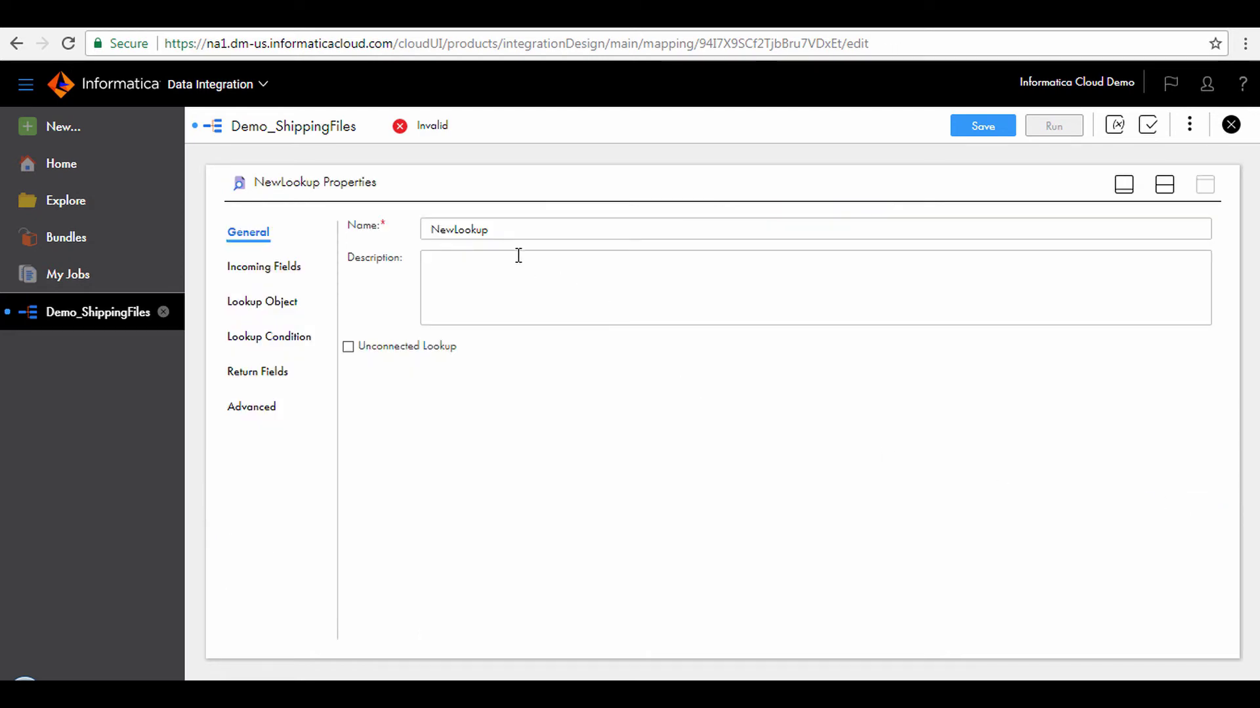
double_click(460, 230)
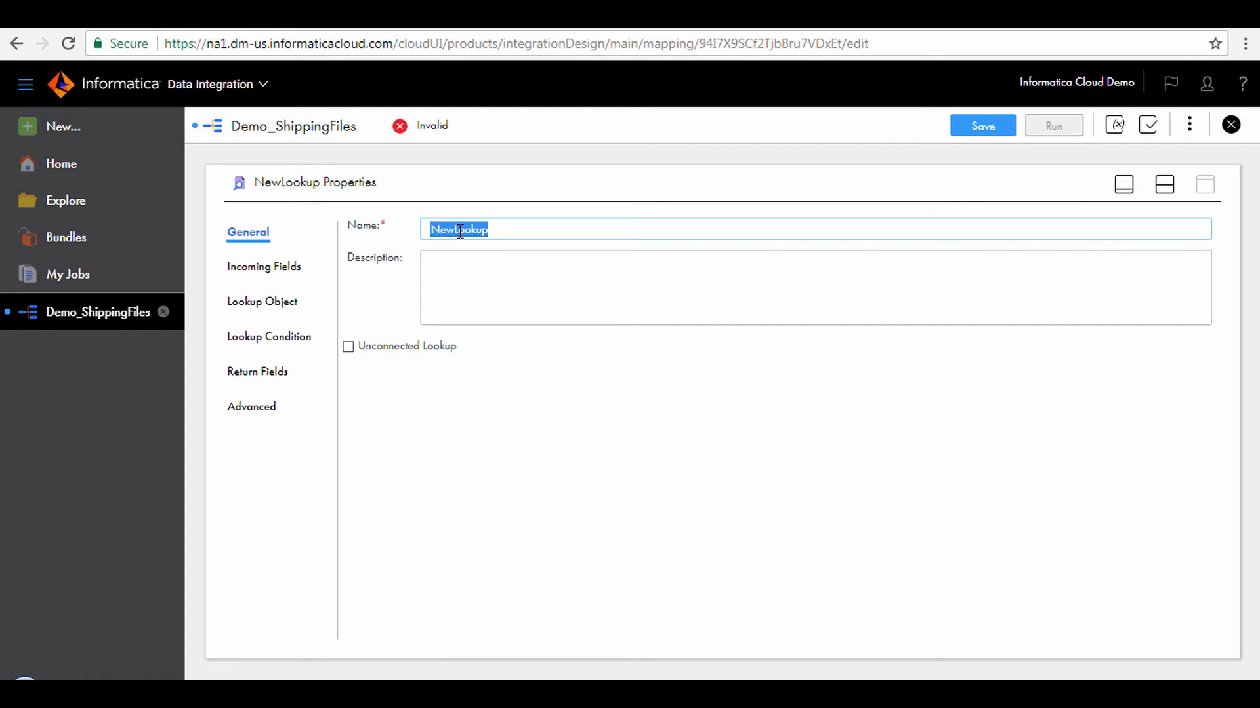
text(LKP_Products)
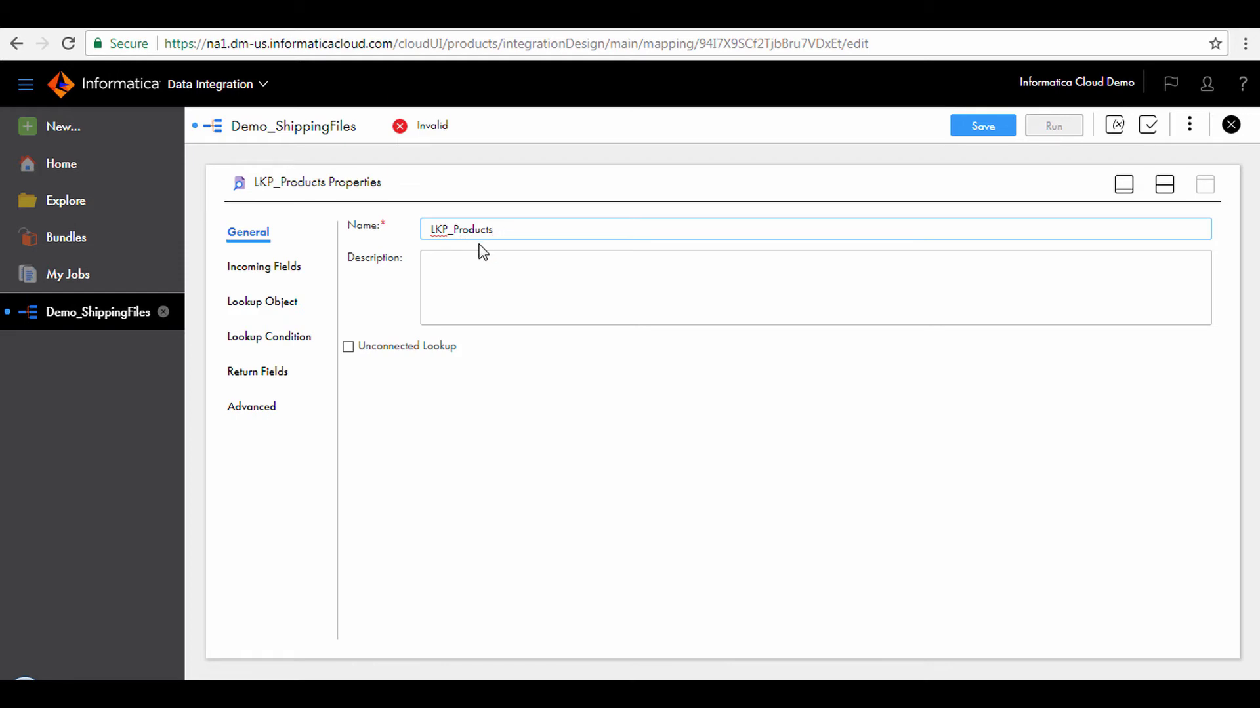
Set the lookup object of LKP_Products to the Products table through the SQLServer_Online Orders_Demo connection and save the mapping.
click(281, 305)
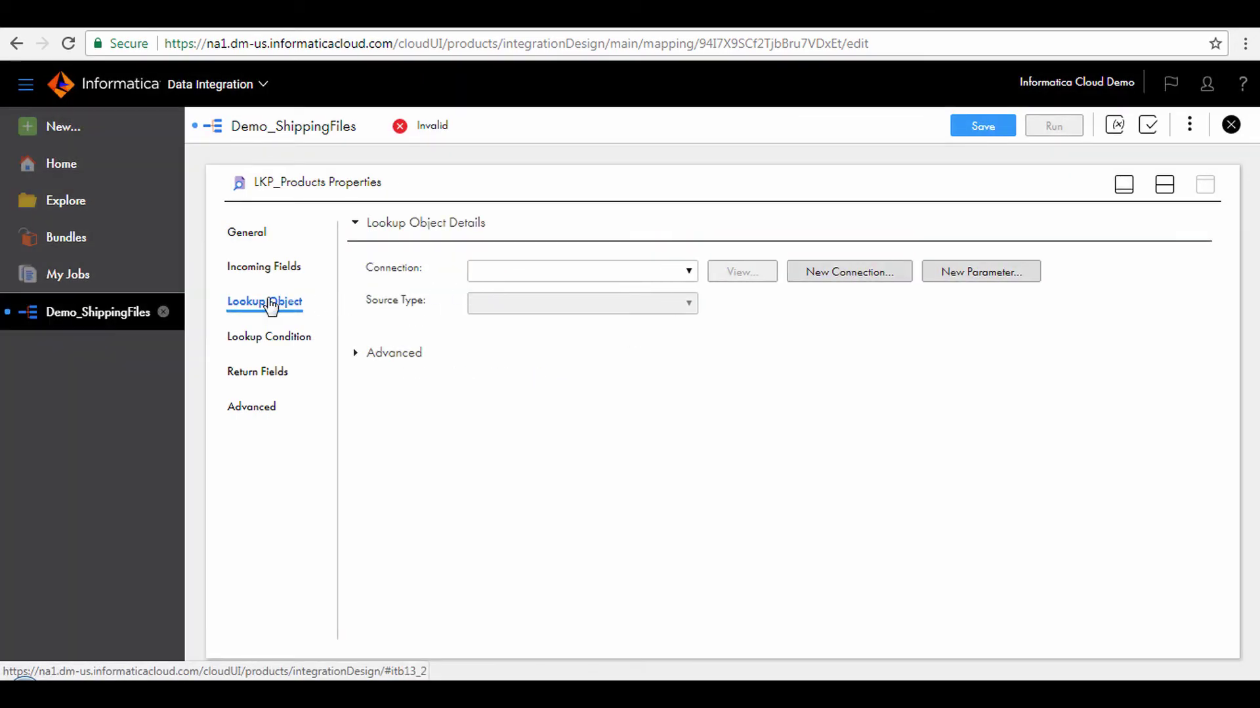
click(517, 274)
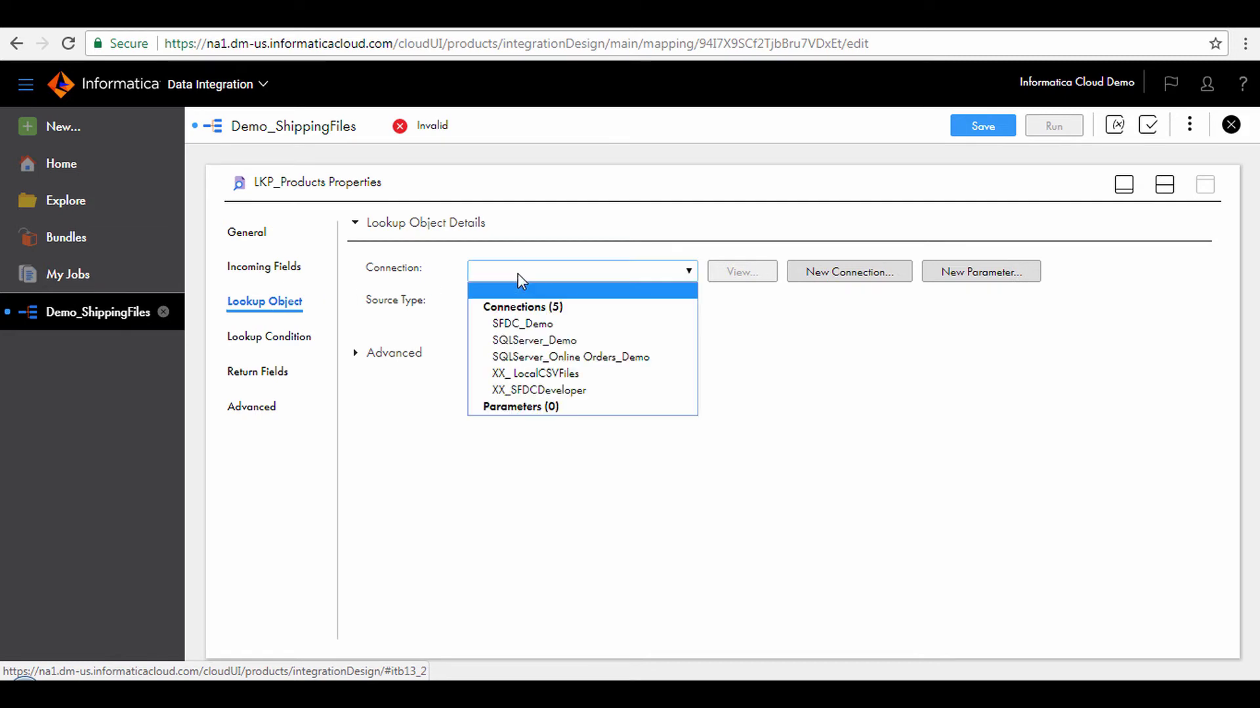
click(549, 356)
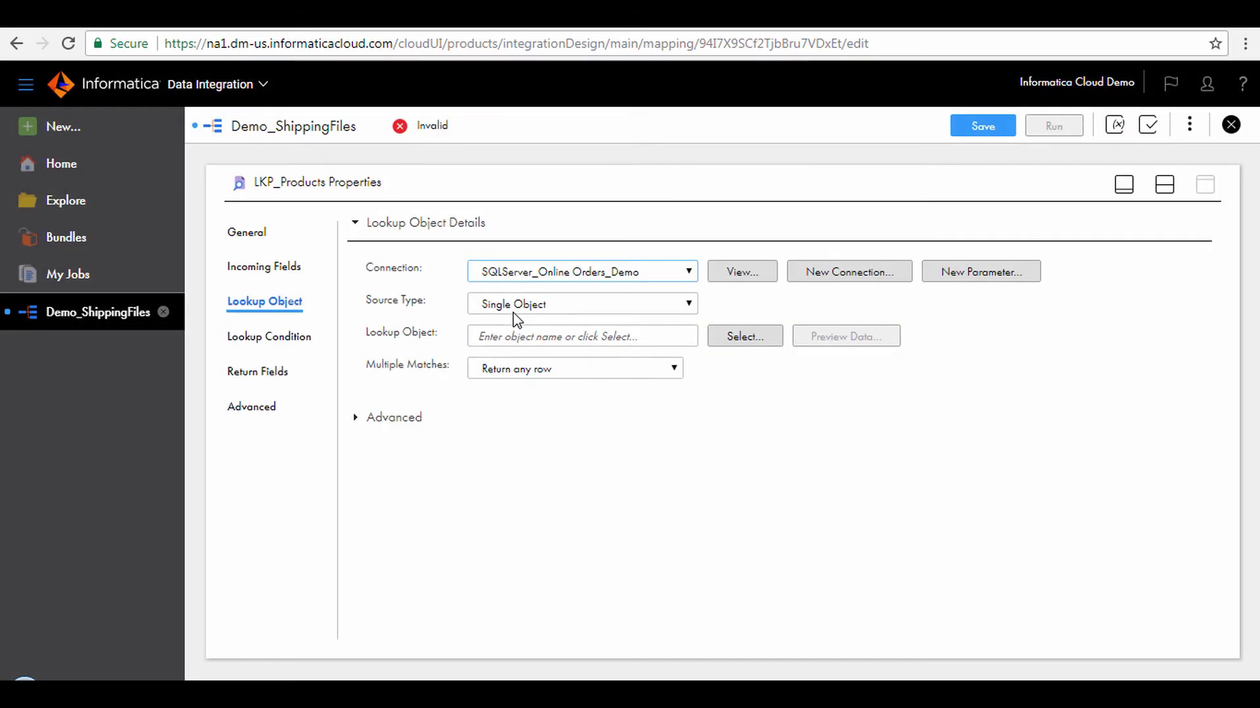
click(745, 341)
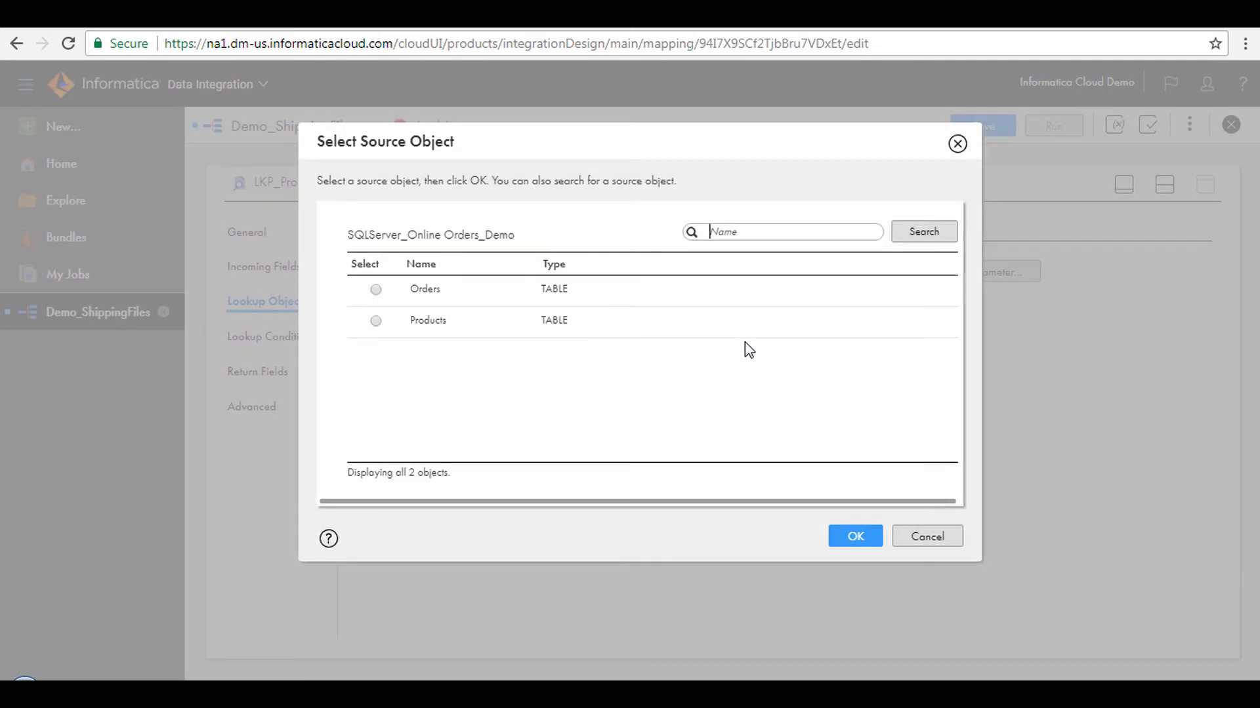
click(419, 326)
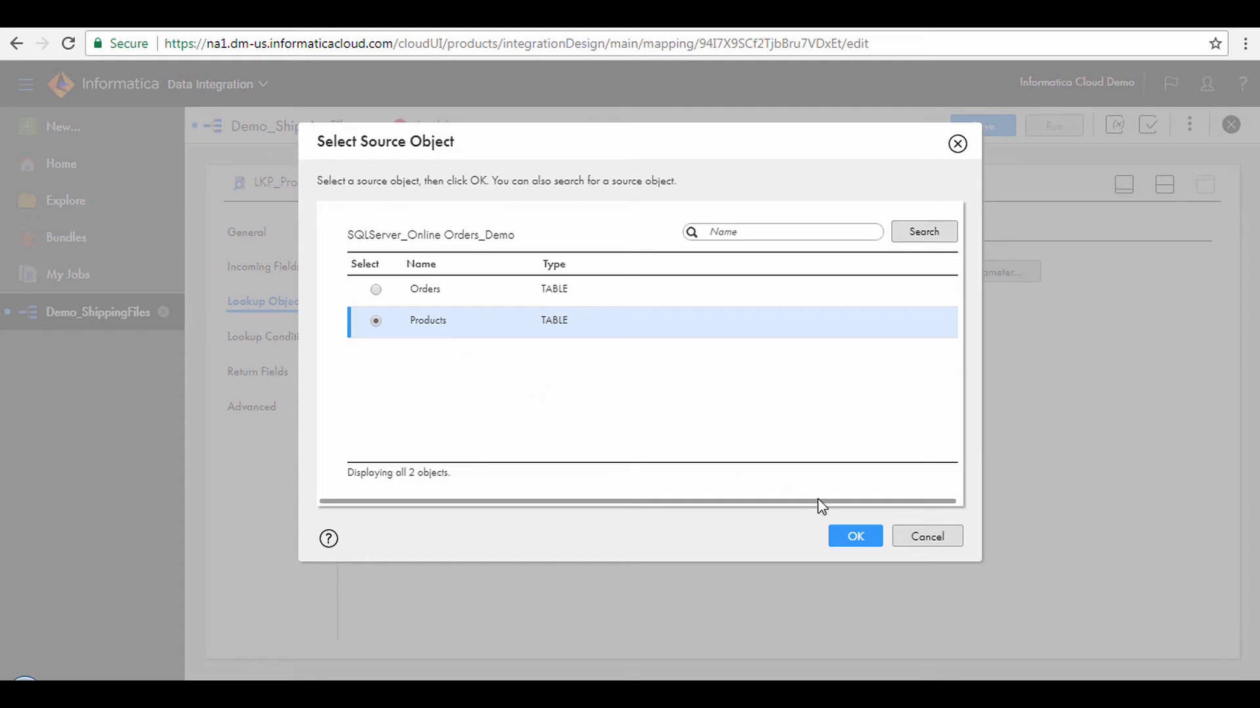
click(847, 535)
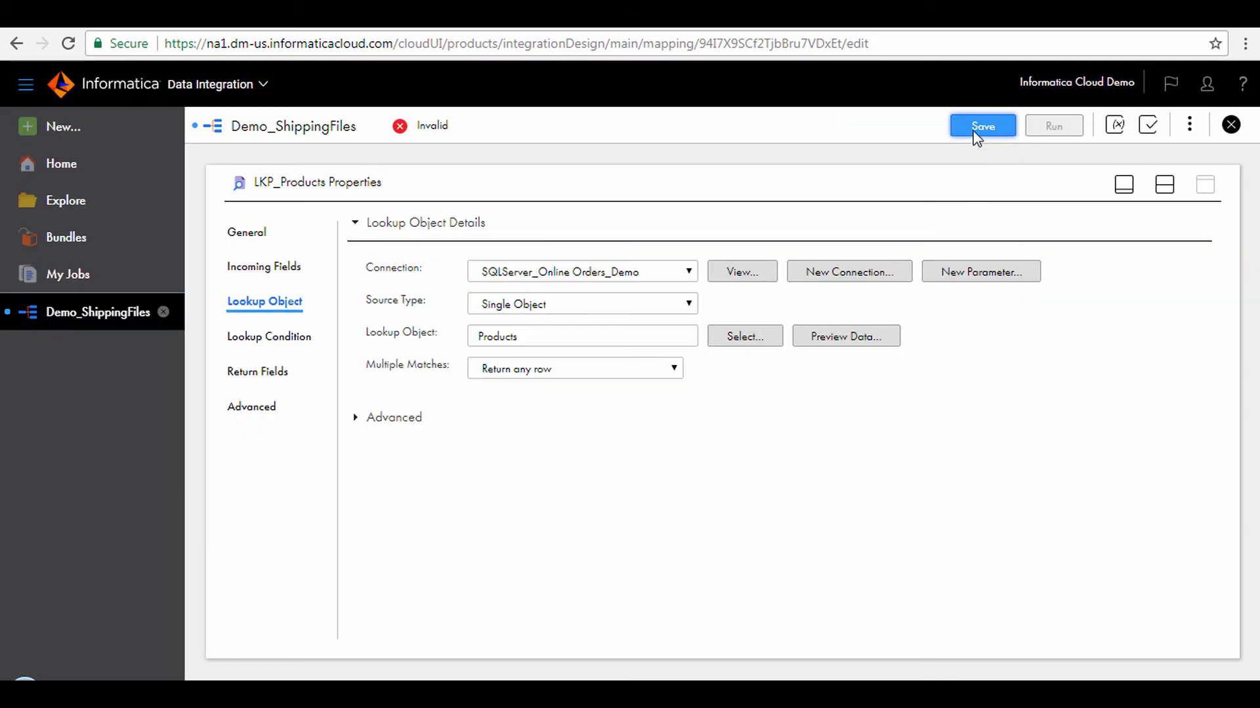
click(976, 133)
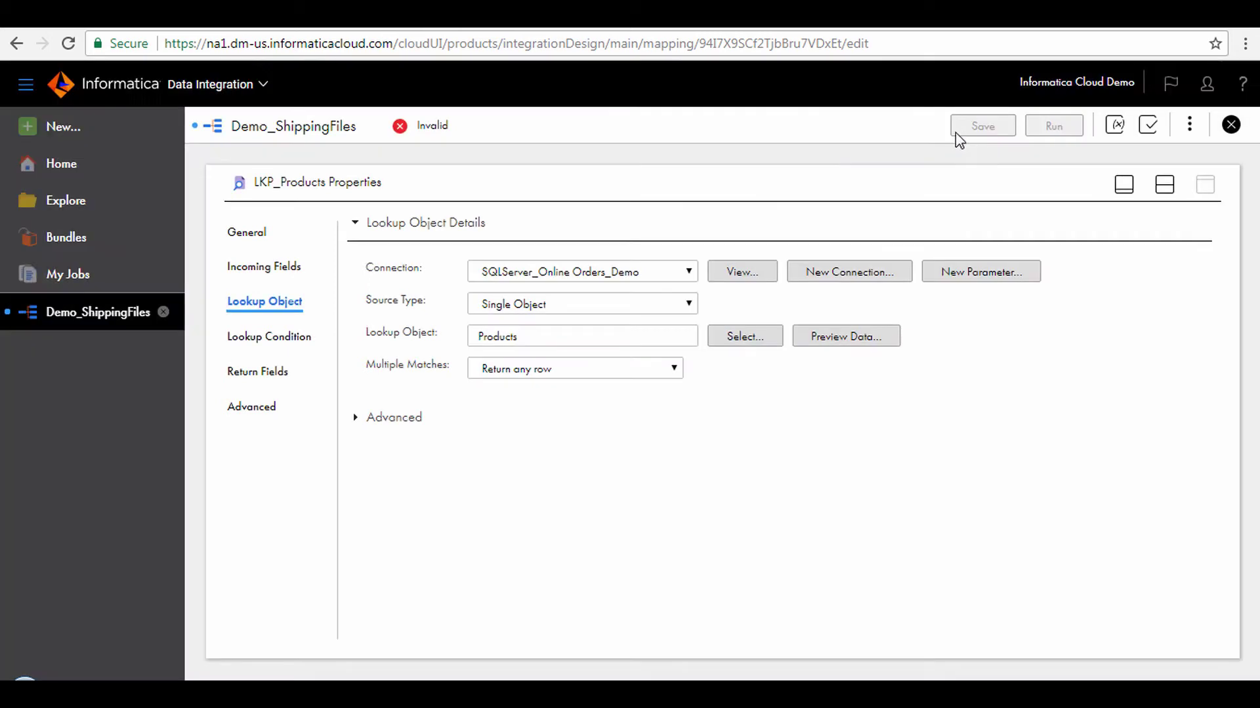
Add the lookup condition SKU_ID = SO_ProductSKU to LKP_Products and save the mapping.
click(285, 341)
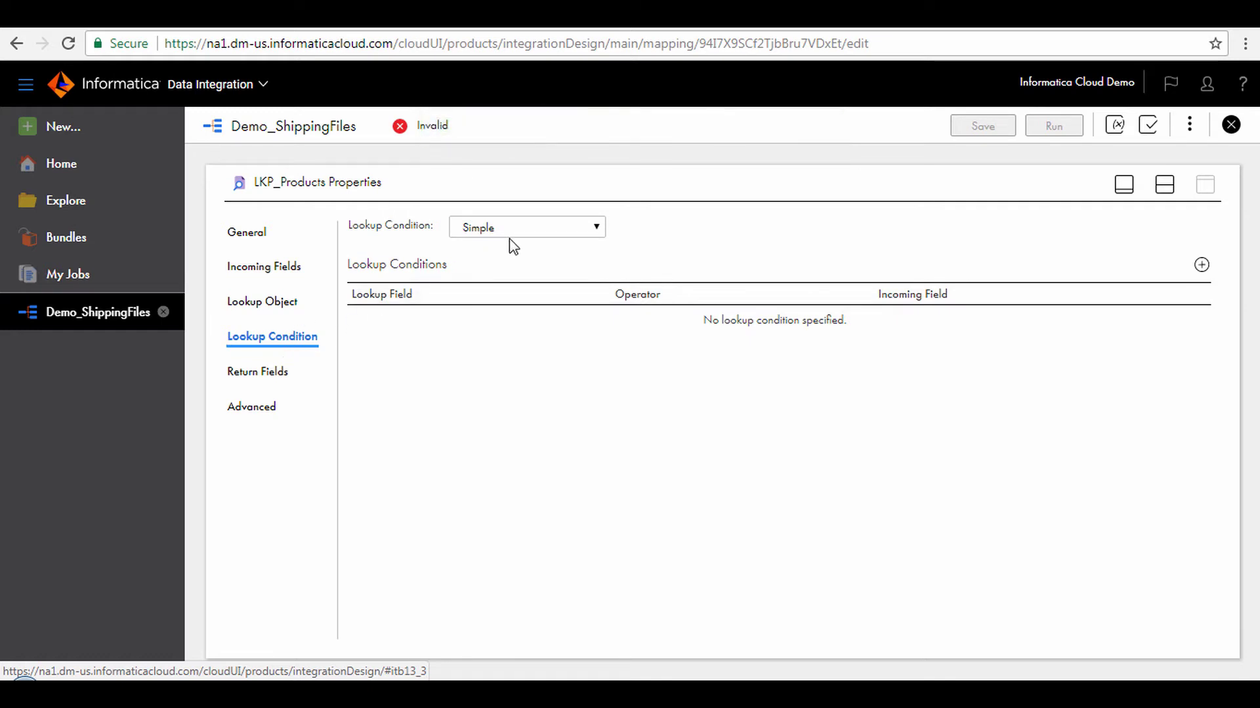
click(1202, 265)
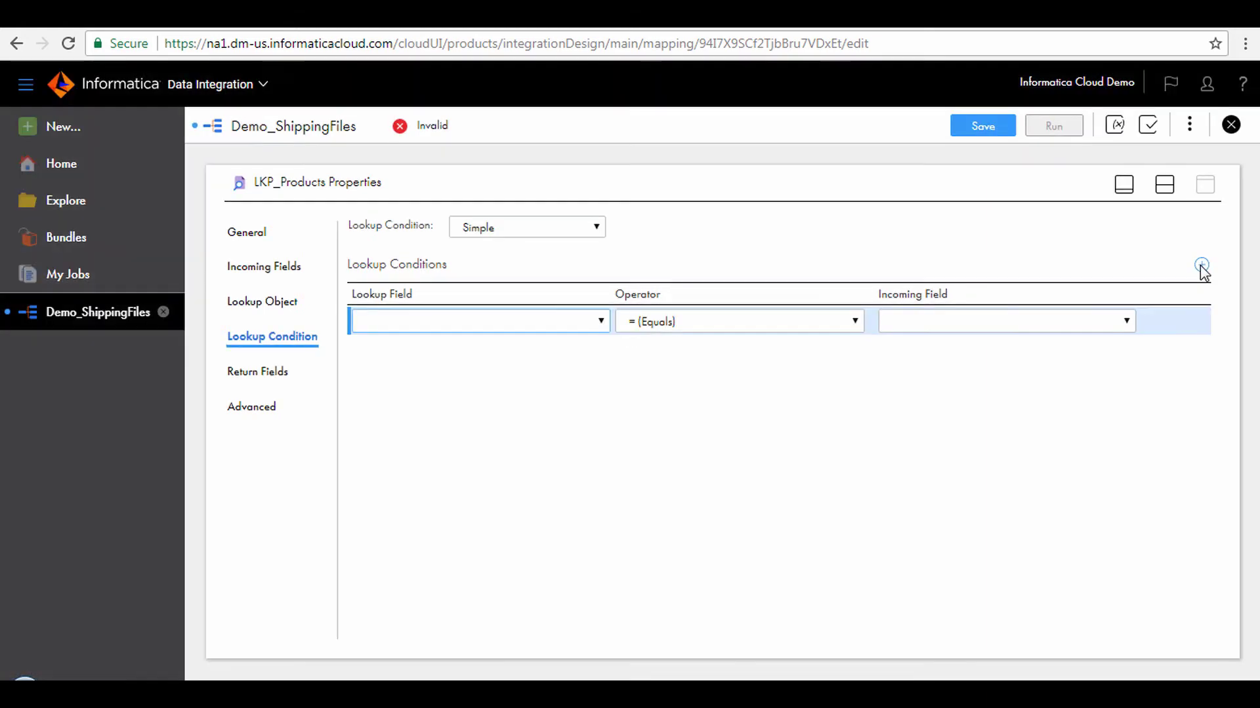
click(592, 325)
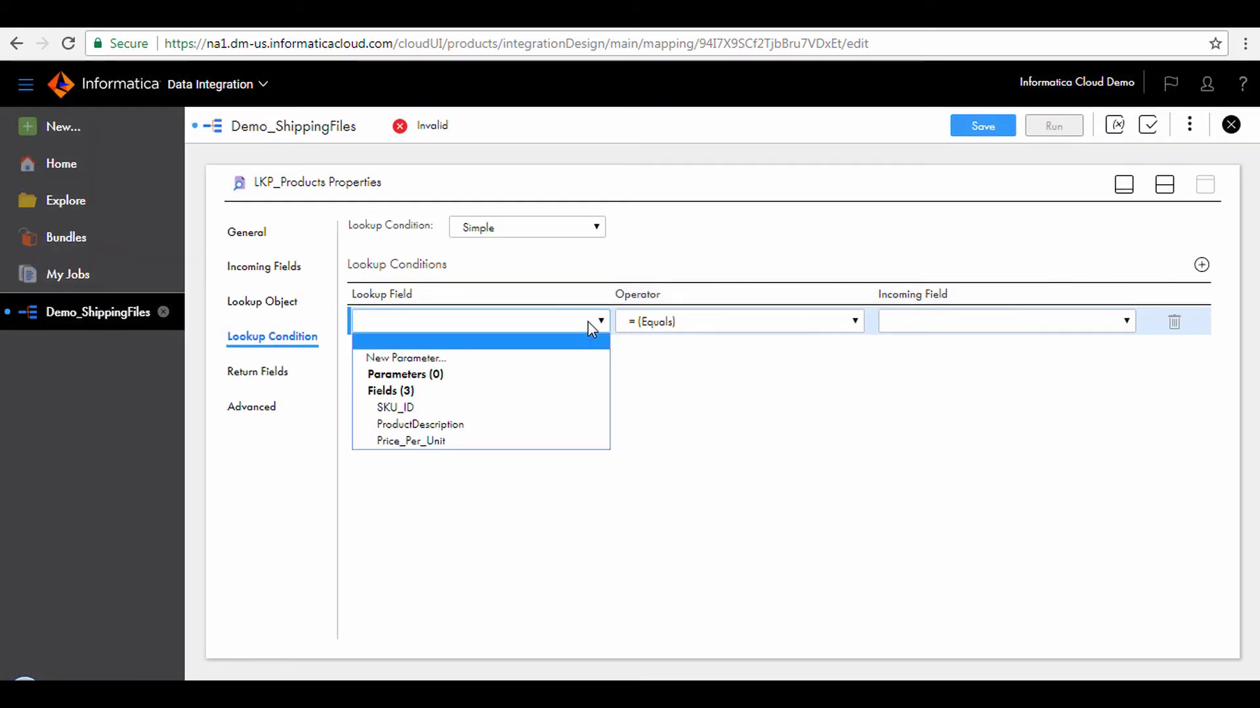
click(549, 407)
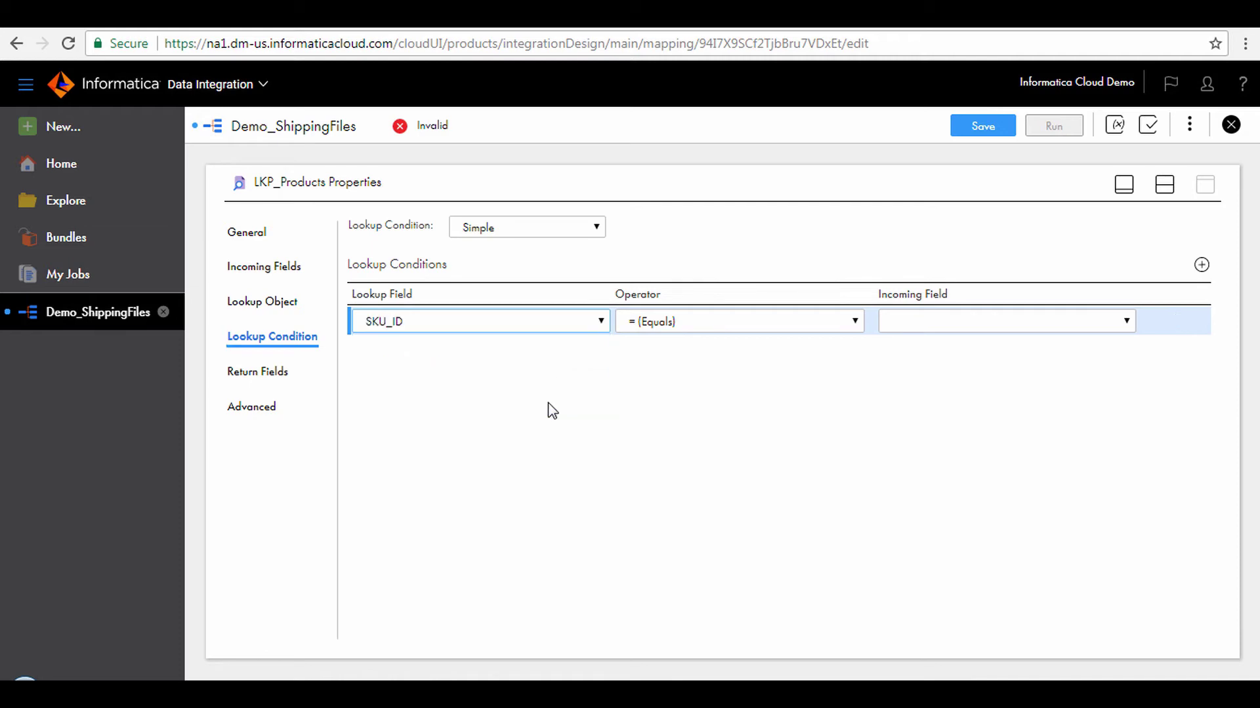
click(1003, 321)
scroll(958, 525, down, 10)
click(965, 557)
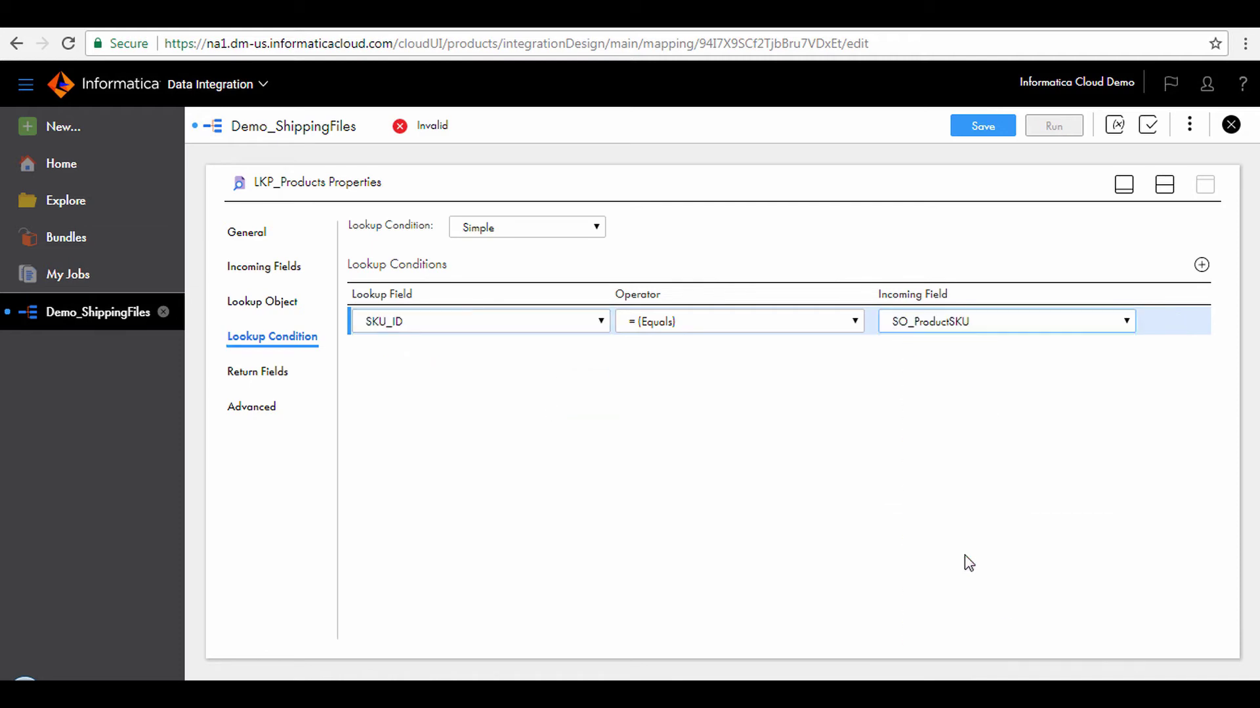
click(988, 128)
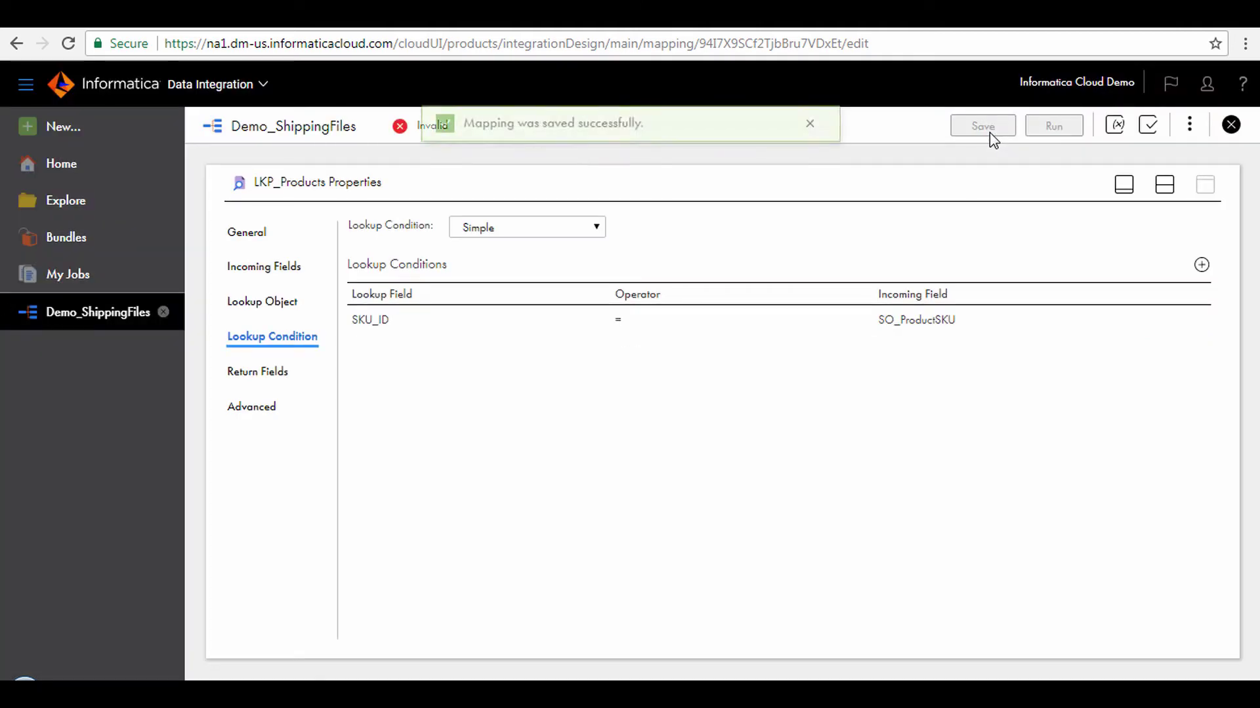
Add an Expression transformation fed by the output of LKP_Products and auto-arrange the mapping layout.
click(1172, 195)
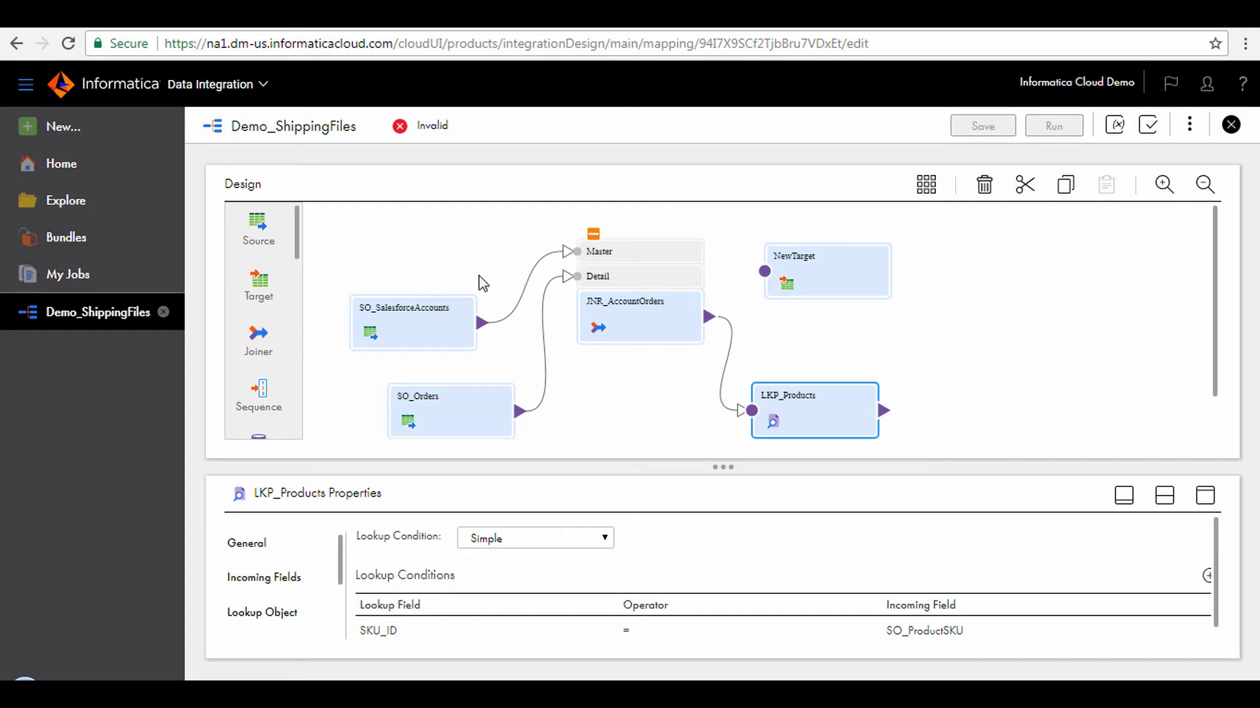
scroll(262, 295, down, 3)
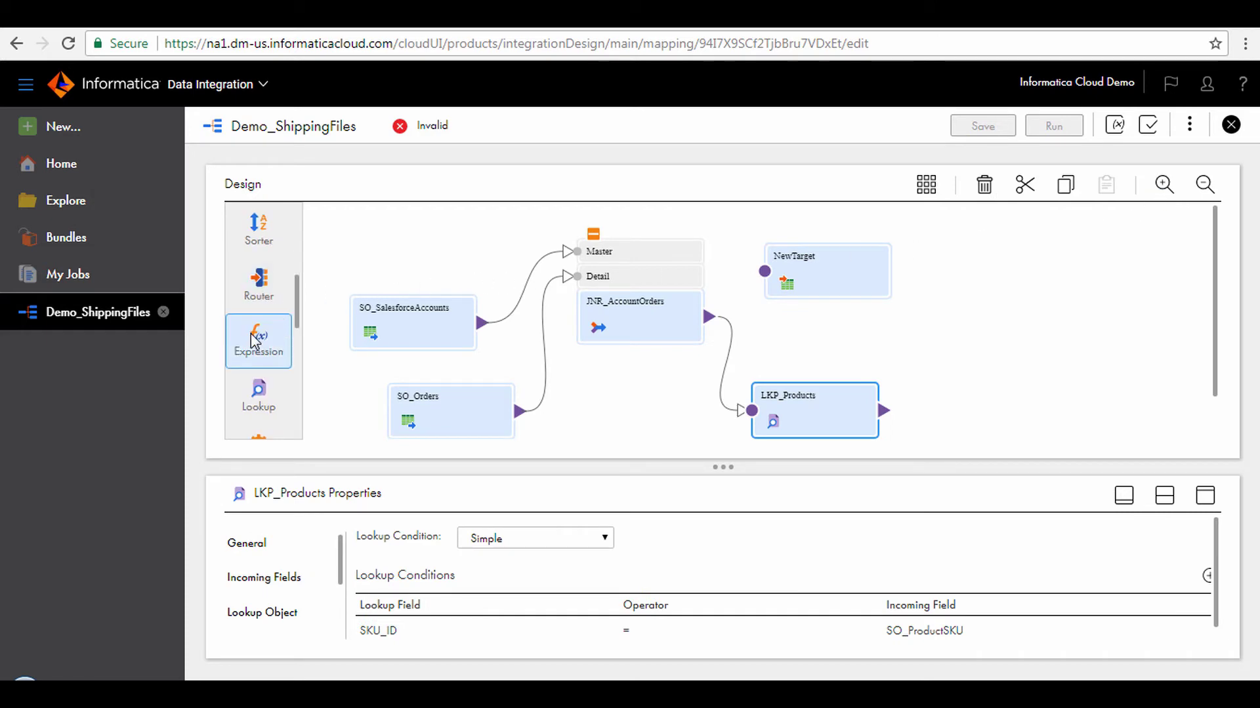
drag(259, 337, 943, 330)
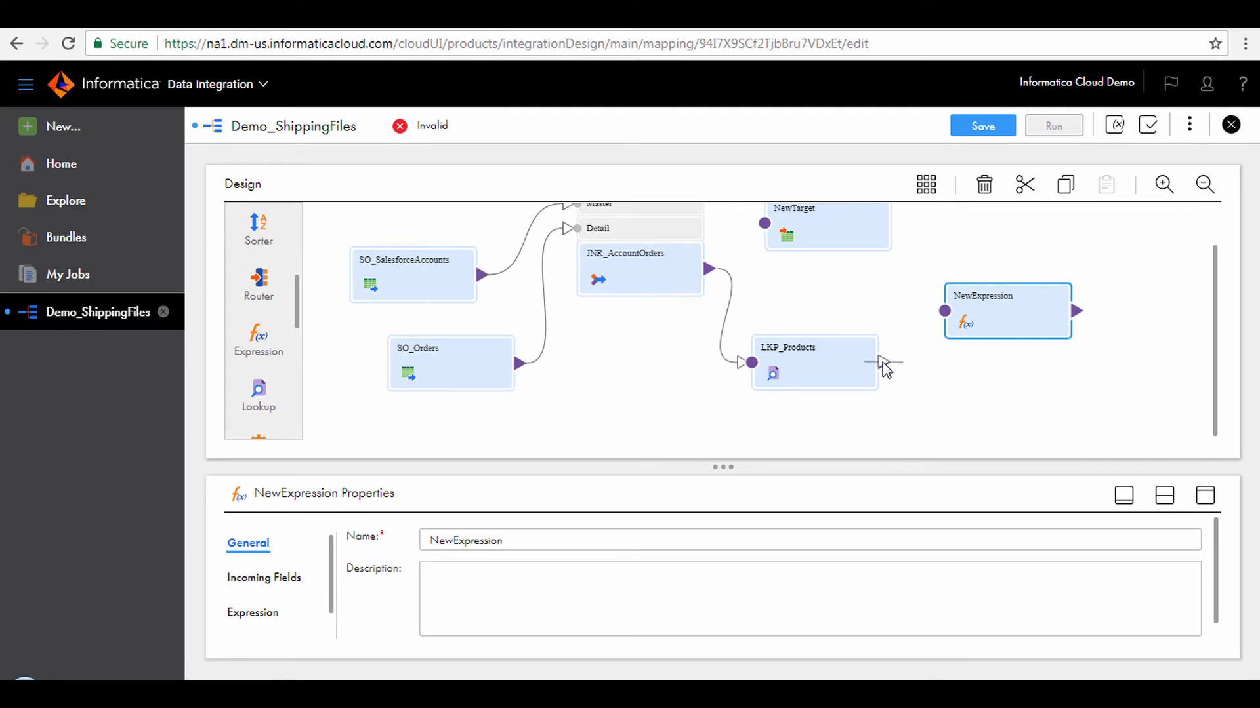
drag(882, 361, 945, 320)
click(926, 187)
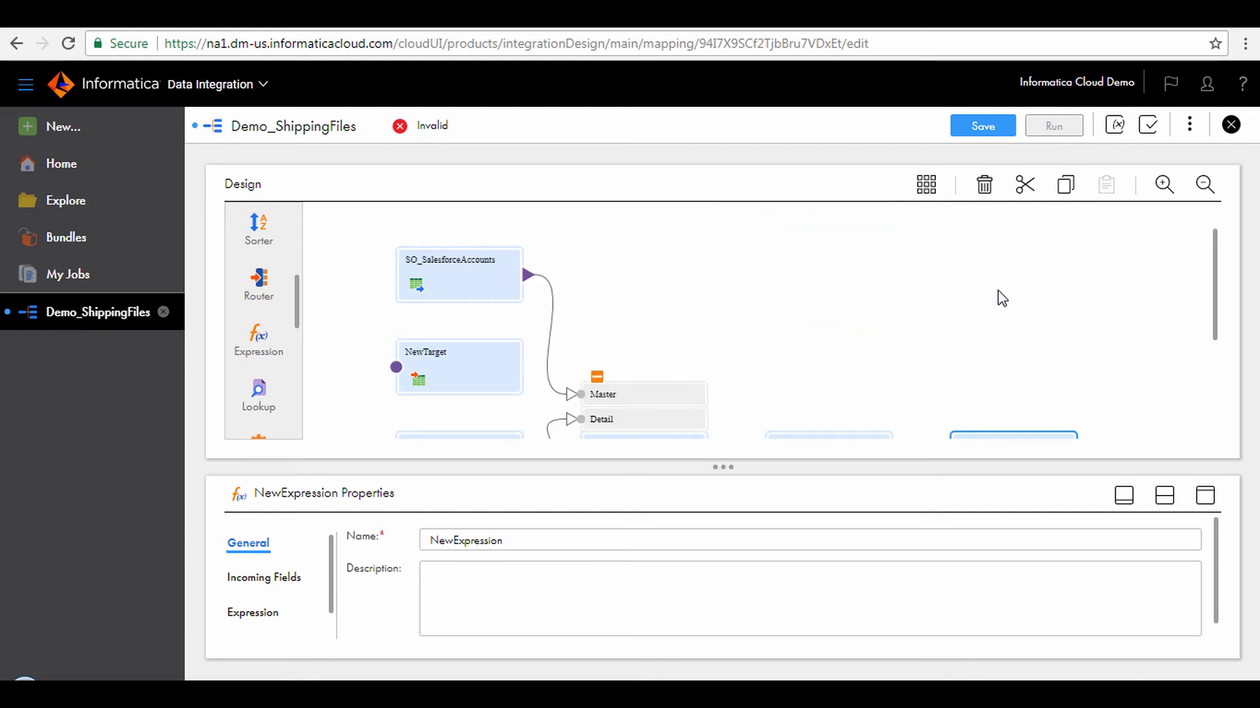
scroll(1005, 289, down, 2)
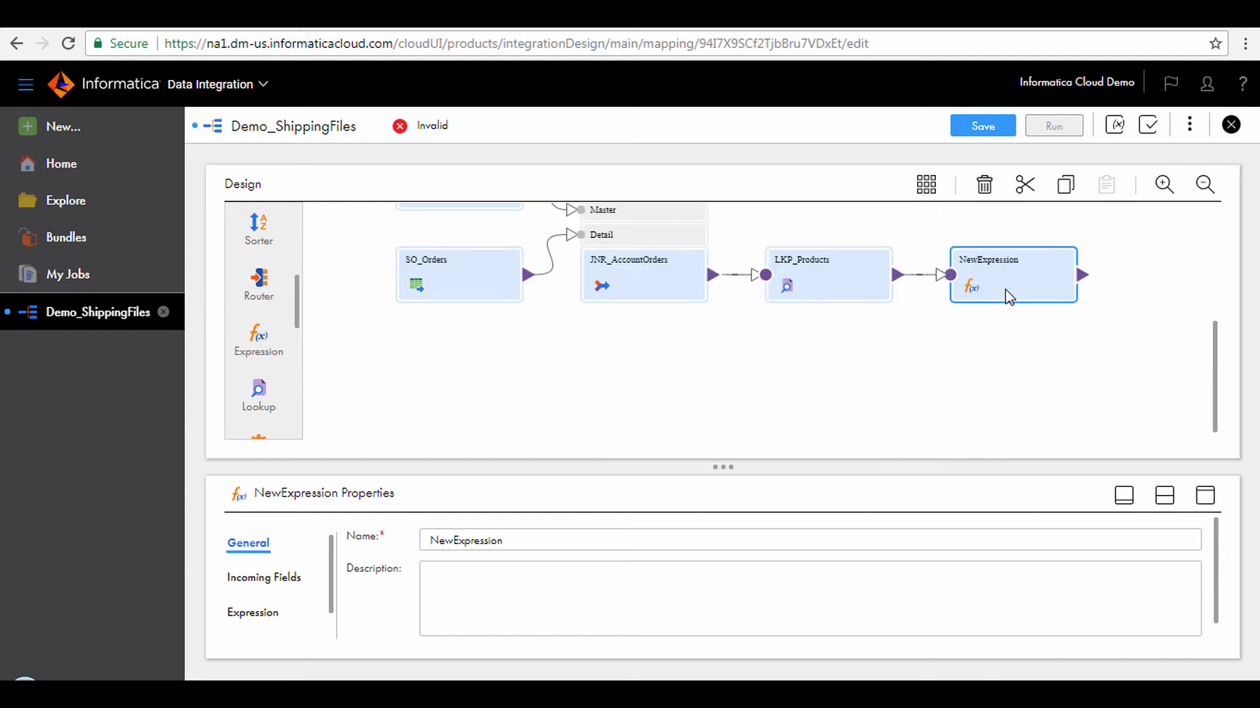
Rename the new Expression transformation to EXP_OrderTotal.
click(1204, 498)
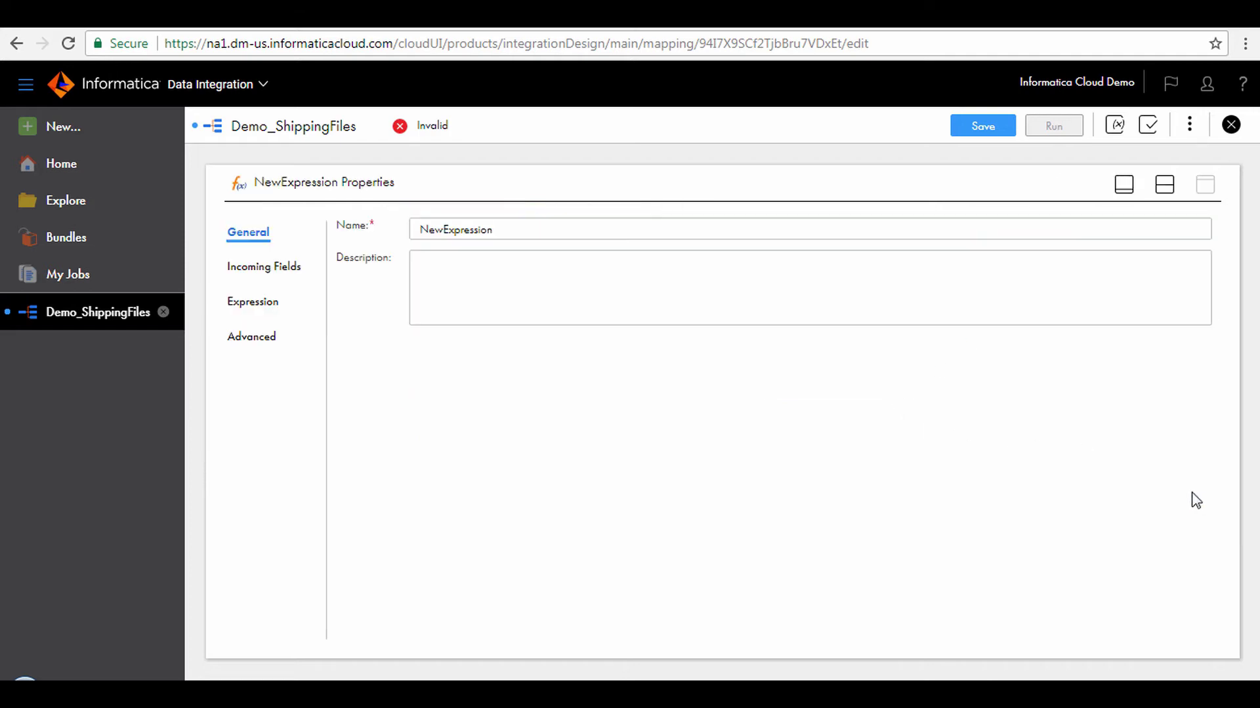
double_click(452, 228)
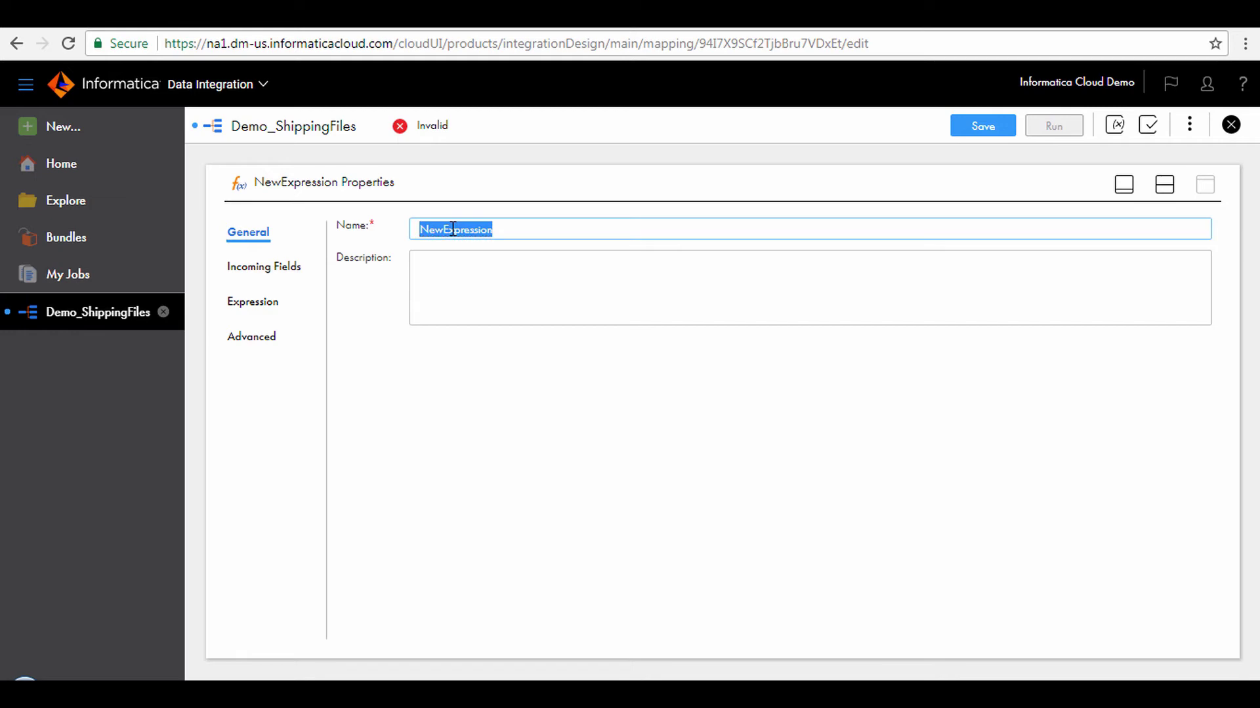
text(EXP_OrderTotal)
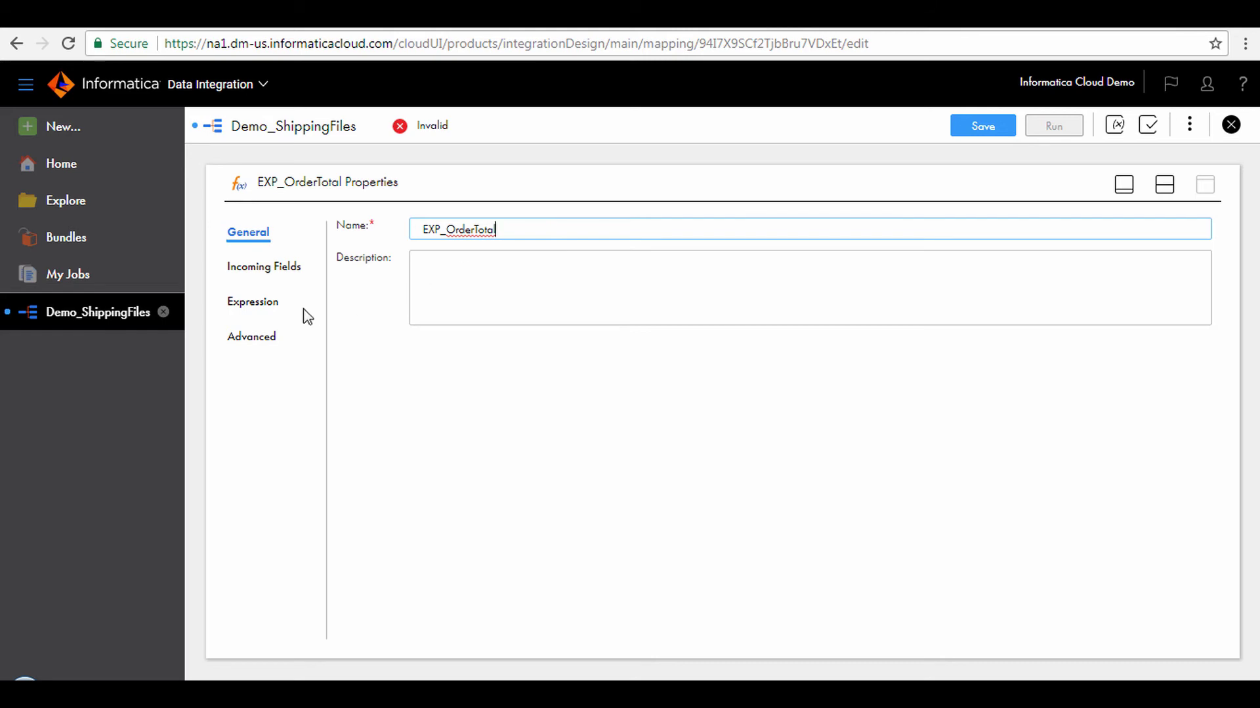
Add a variable field named PPU of type integer to the expressions of EXP_OrderTotal.
click(260, 309)
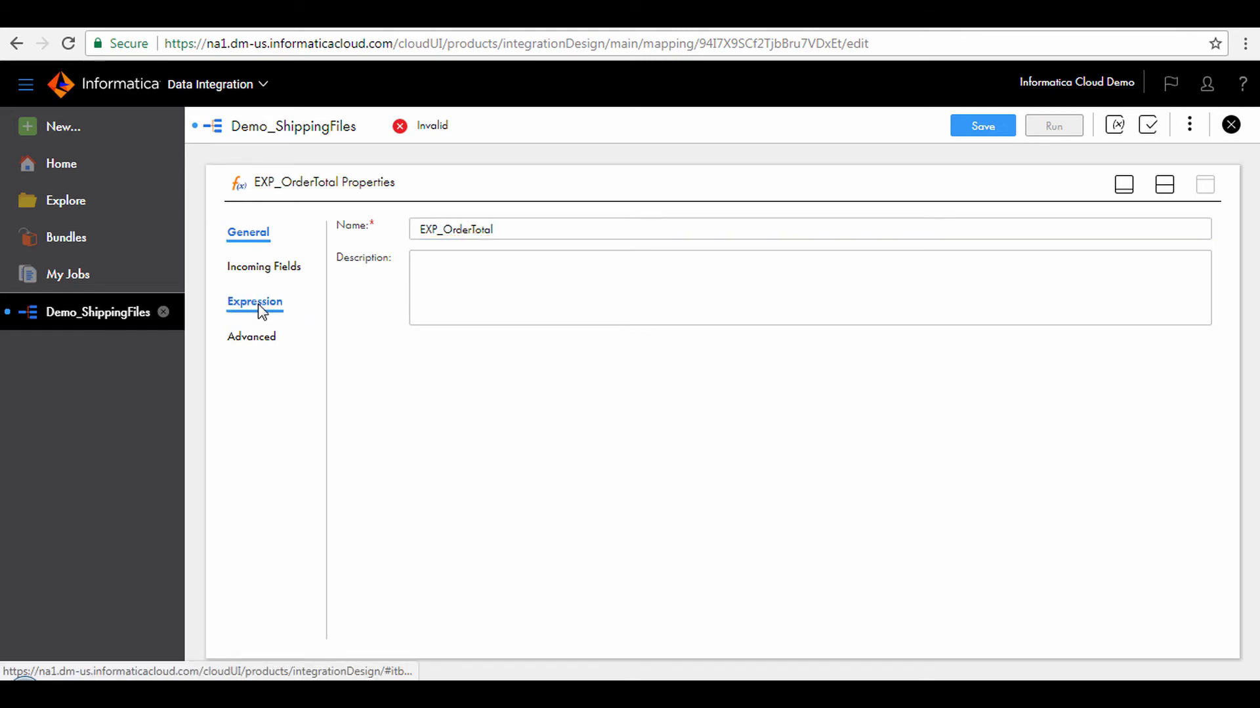
click(262, 312)
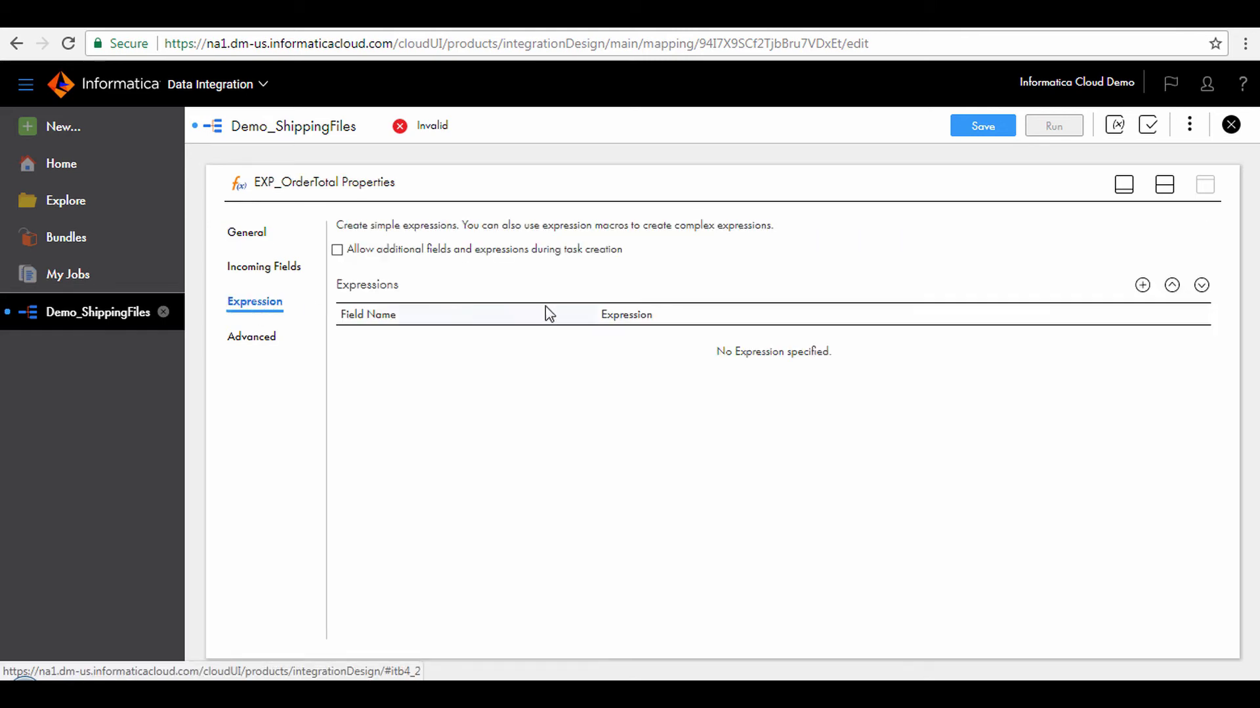
click(1141, 286)
click(621, 308)
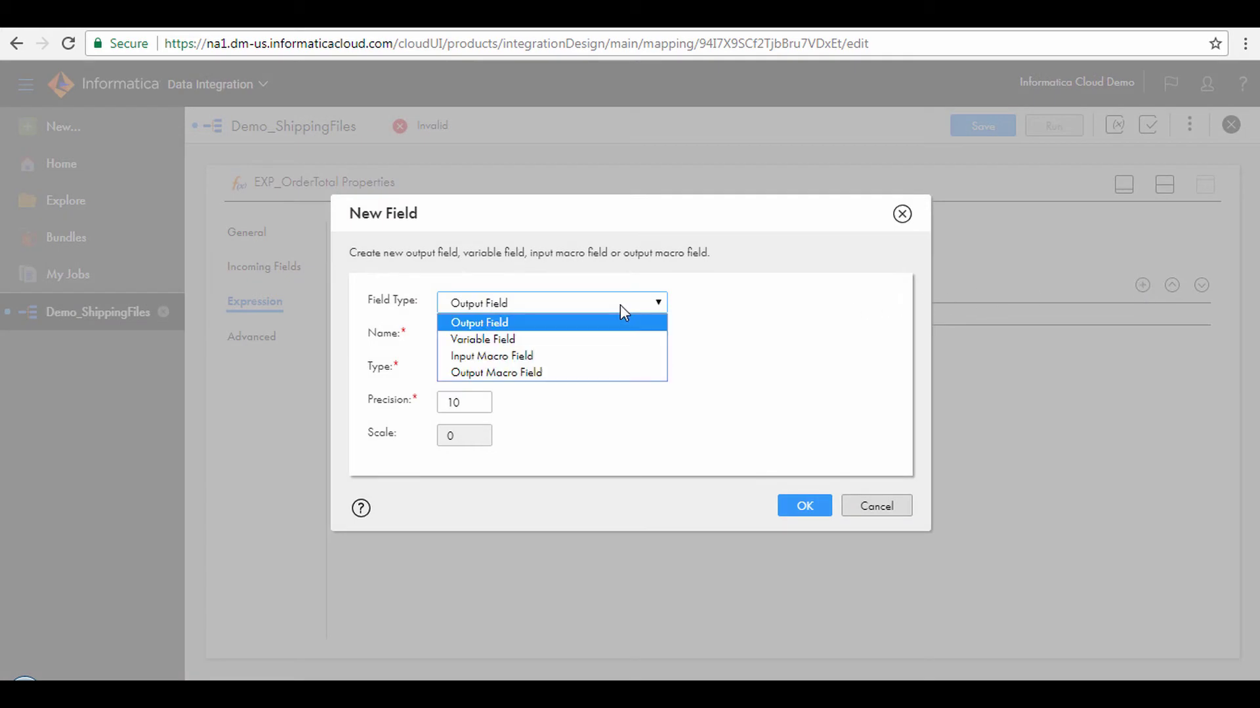
click(571, 338)
click(483, 343)
text(PPU)
click(522, 379)
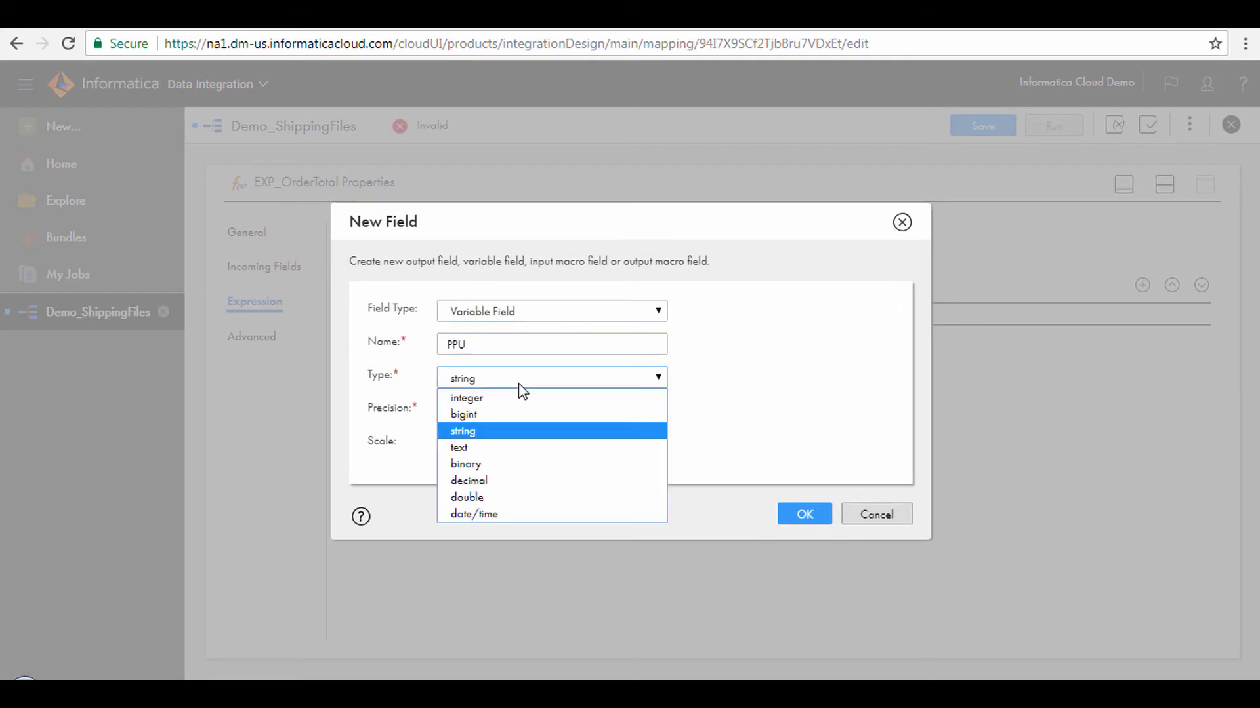
click(509, 398)
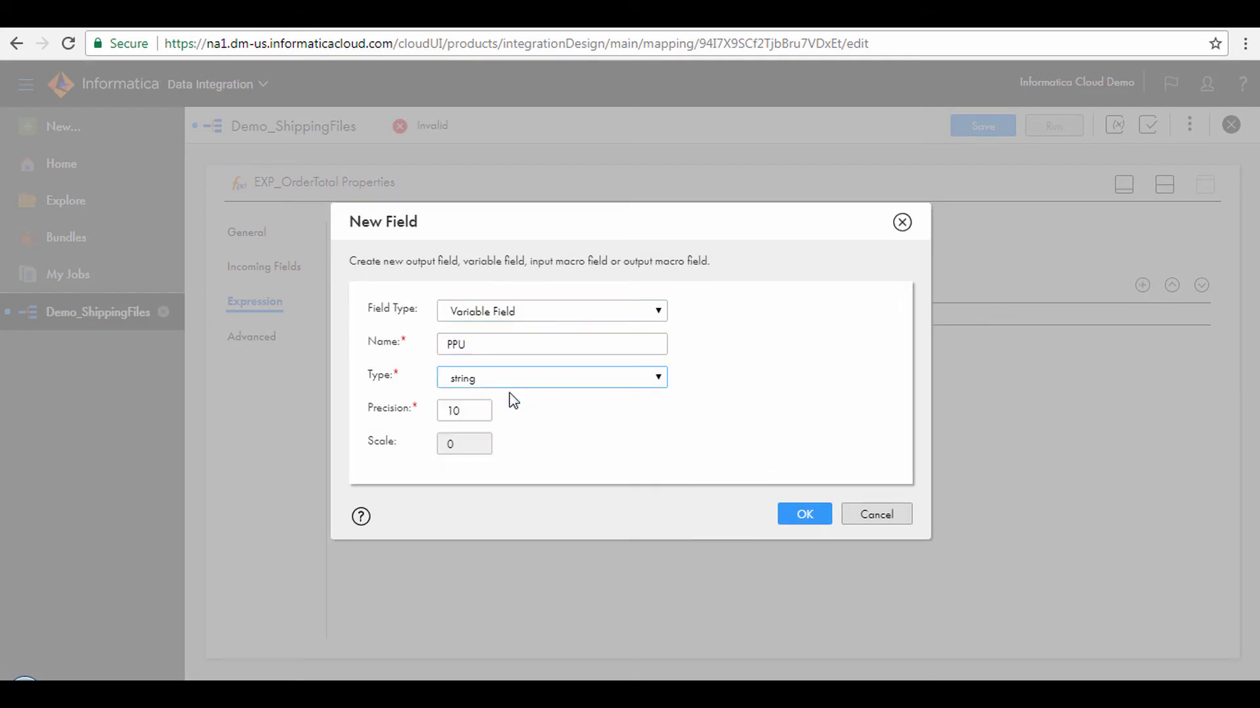
click(804, 515)
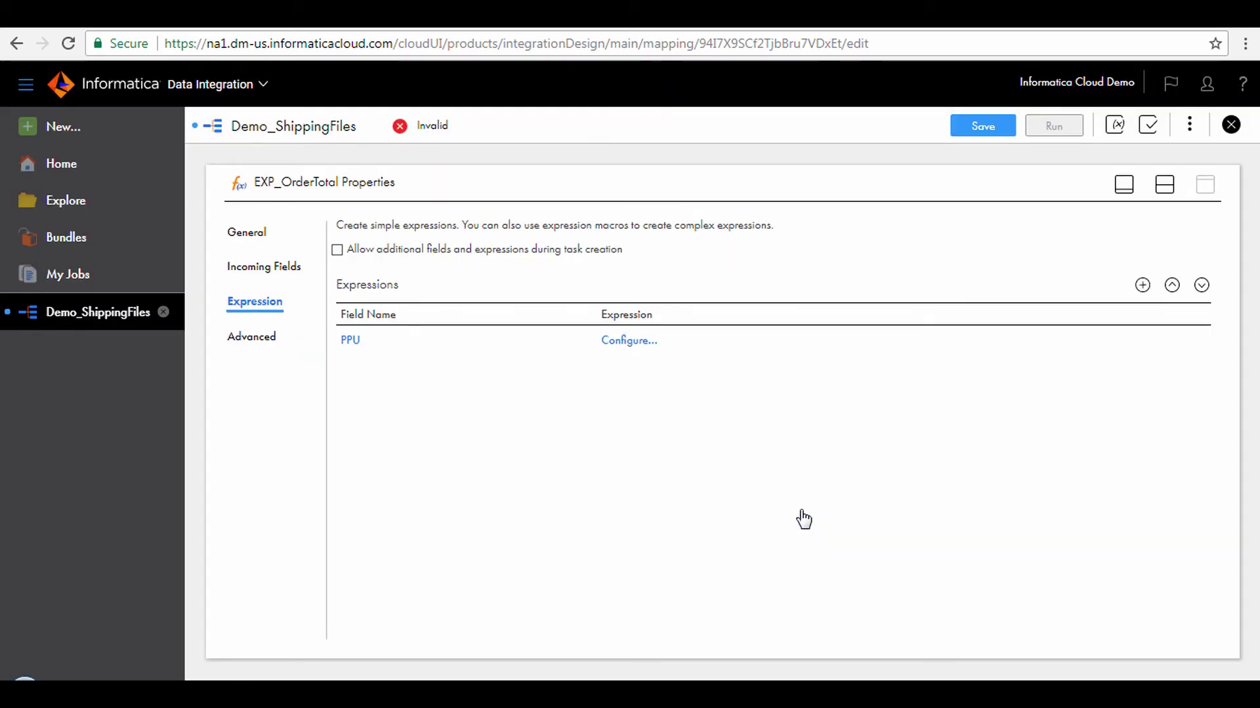
Set the expression of the PPU field to TO_INTEGER(Price_Per_Unit) and validate it.
click(626, 341)
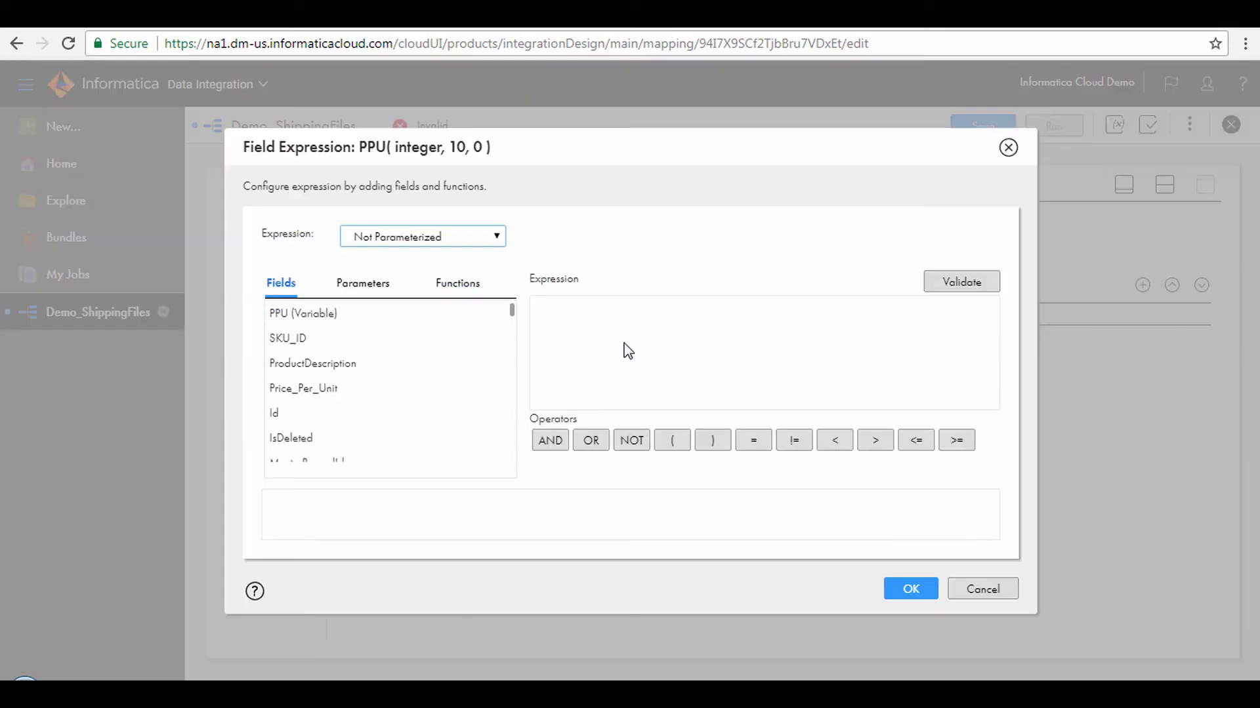
text(TO_INTEGER(Price_Per_Unit))
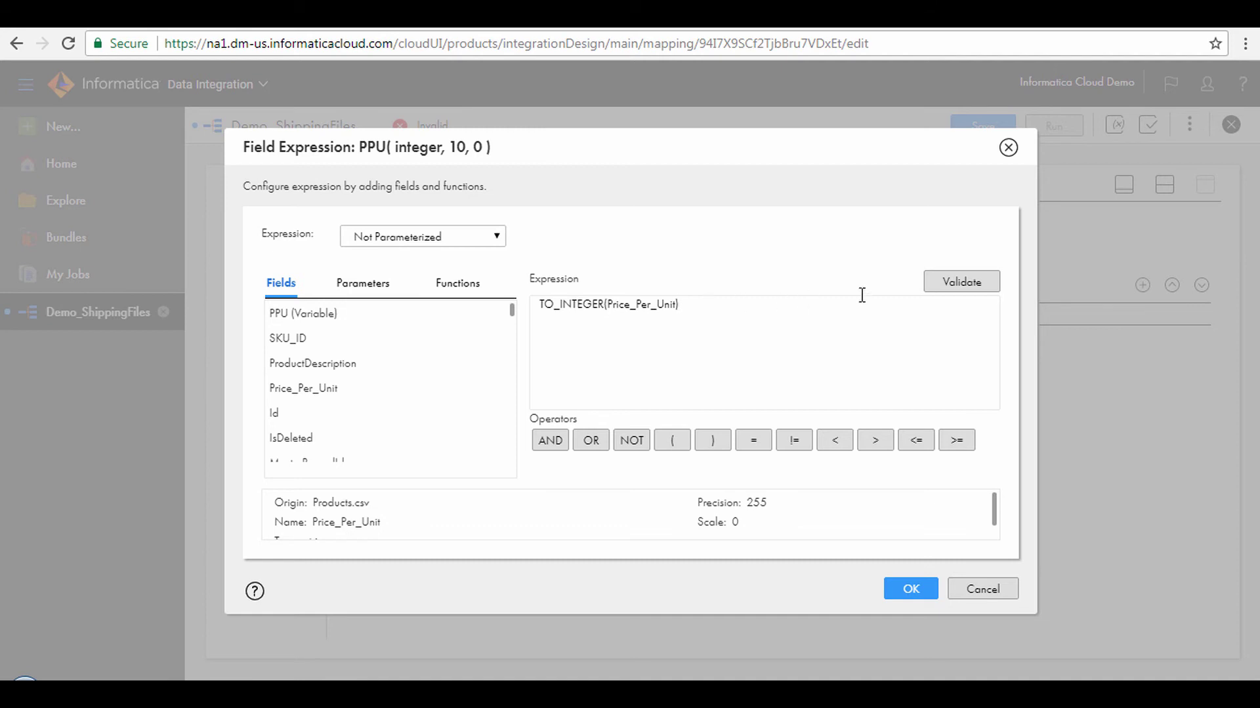
click(949, 290)
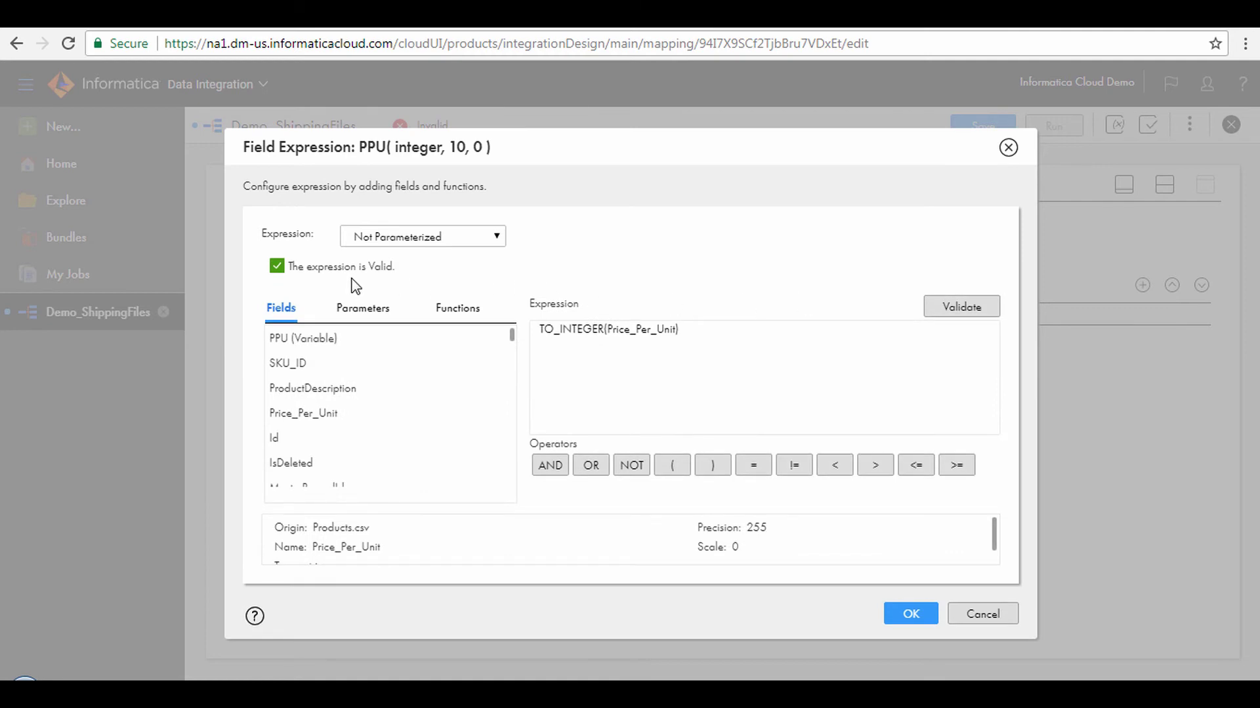
click(908, 613)
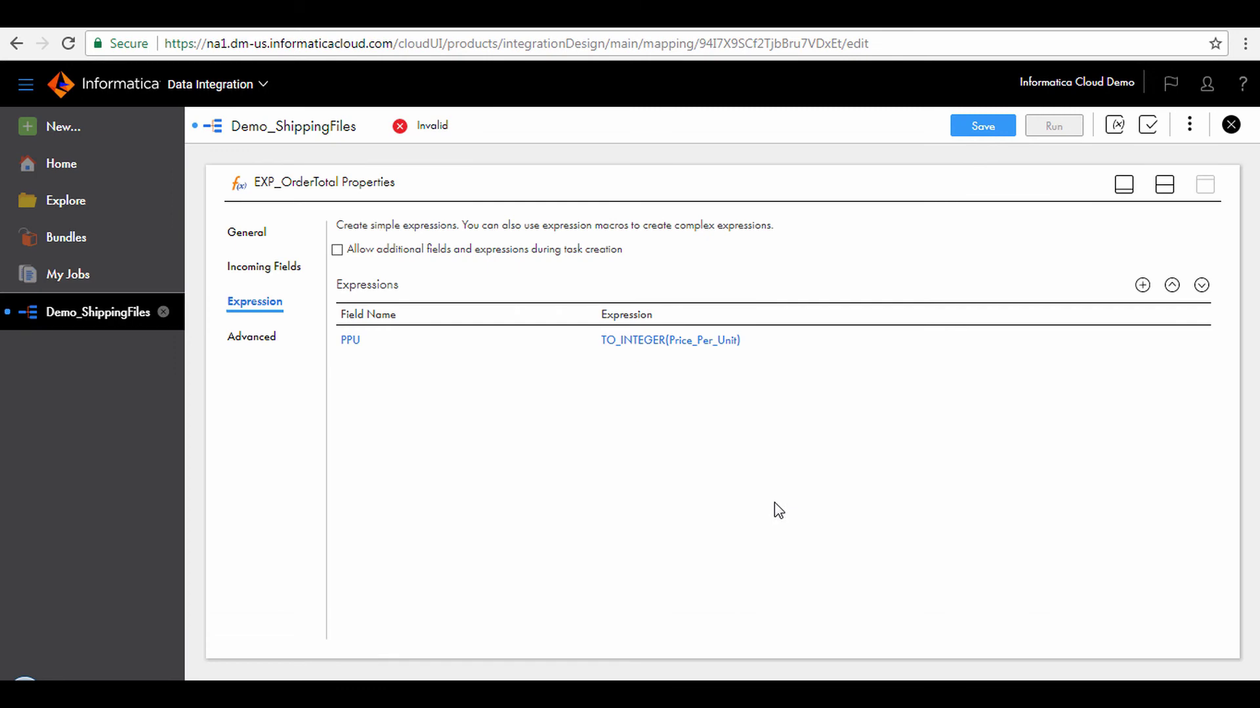
Add a variable field named QTY of type integer to EXP_OrderTotal.
click(1142, 286)
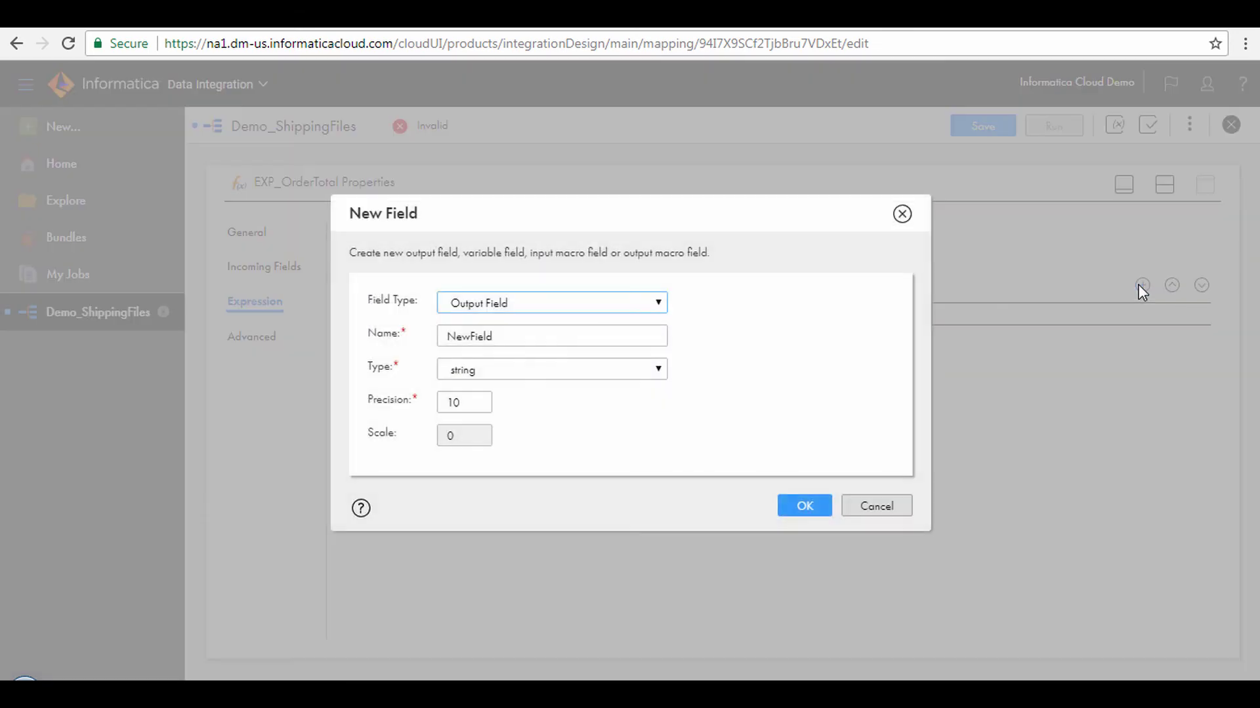
click(632, 305)
click(588, 341)
click(525, 343)
text(QTY)
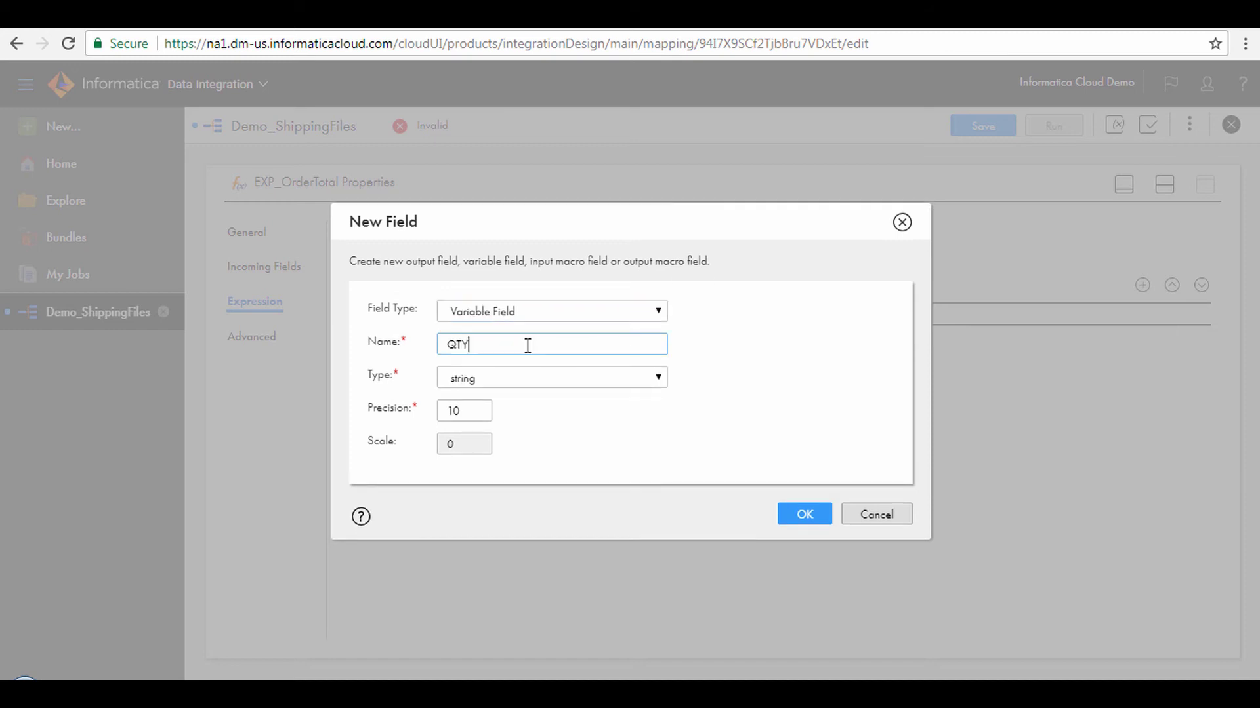
click(517, 381)
click(515, 401)
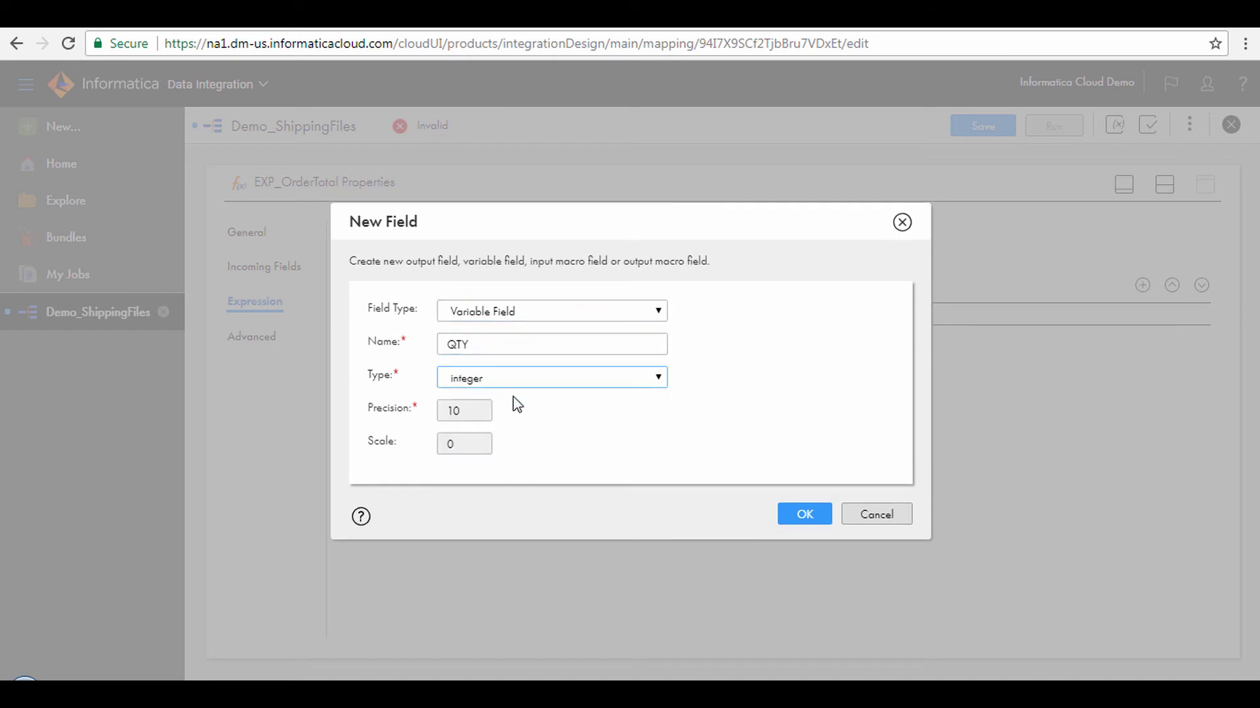
click(799, 515)
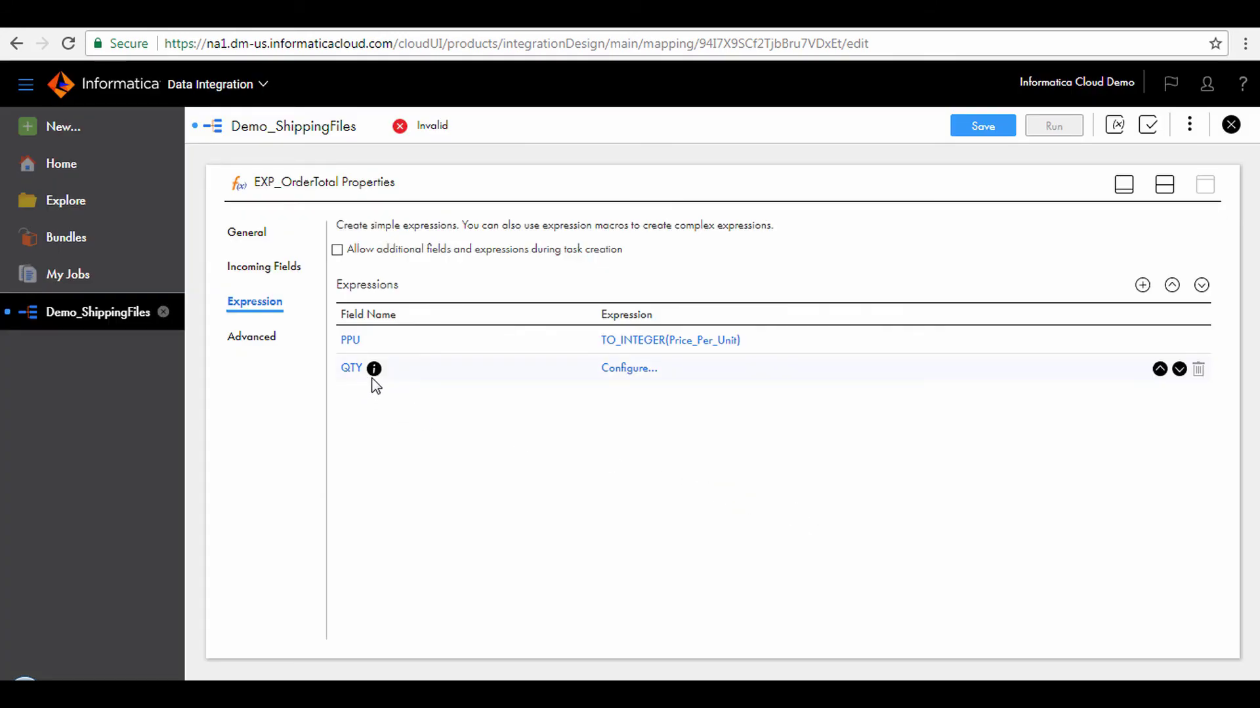
Set the expression of the QTY field to TO_INTEGER(SO_Quantity) and validate it.
click(616, 369)
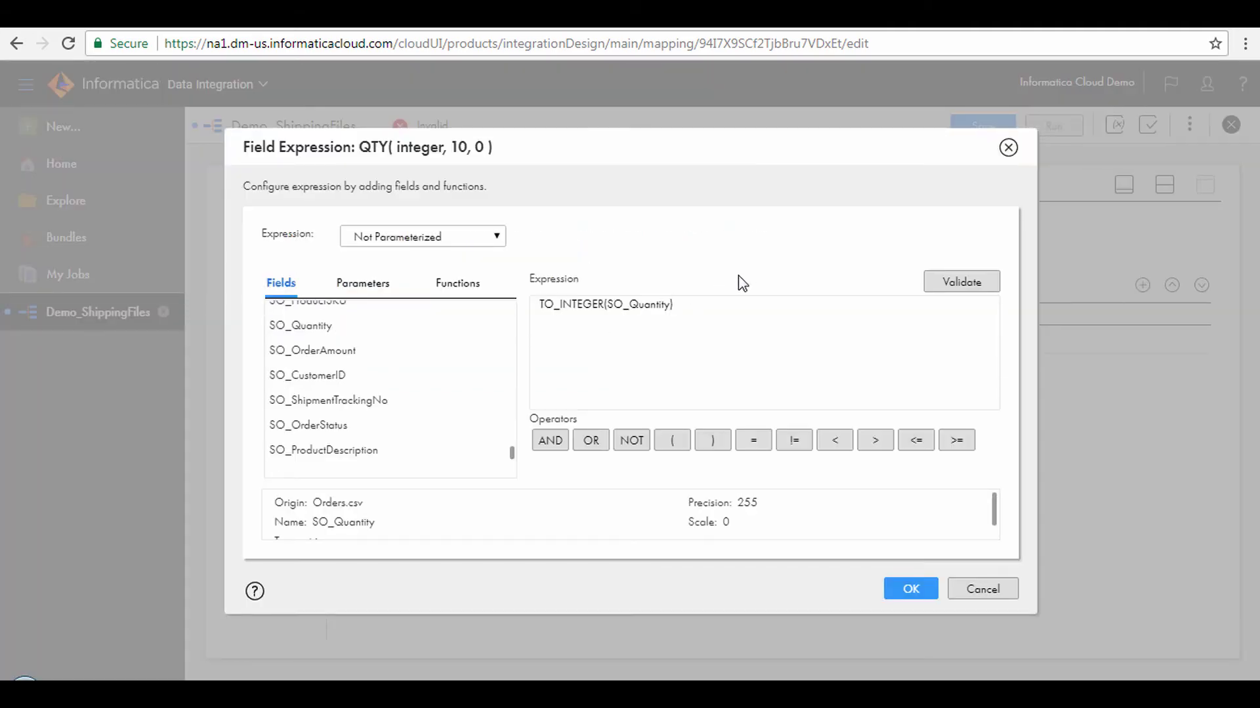
click(942, 289)
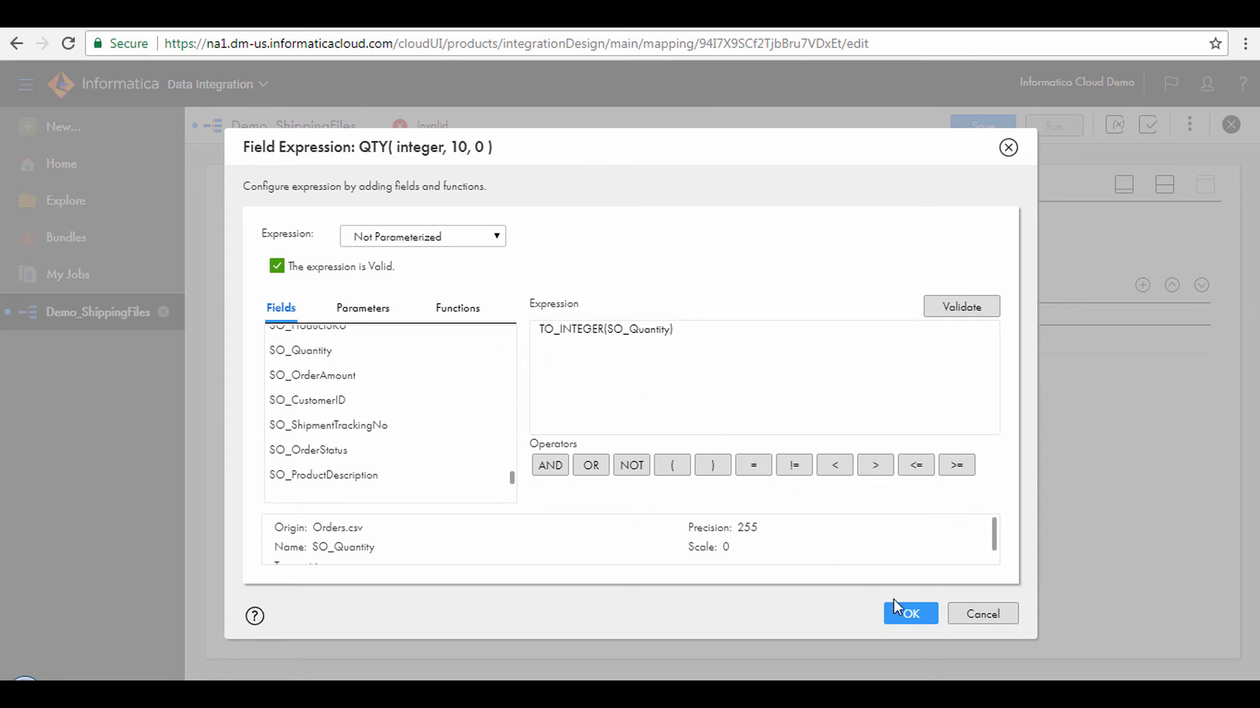
click(900, 615)
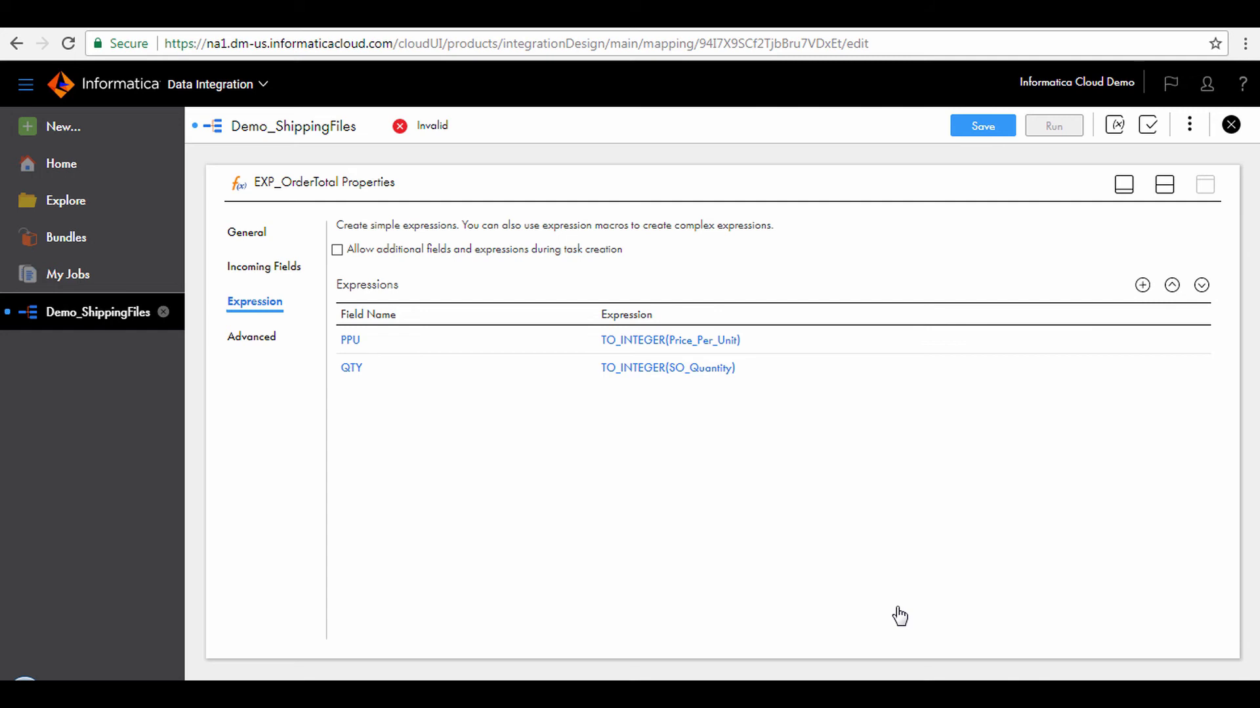
Add an output field named OrderTotal of type integer to EXP_OrderTotal.
click(1142, 286)
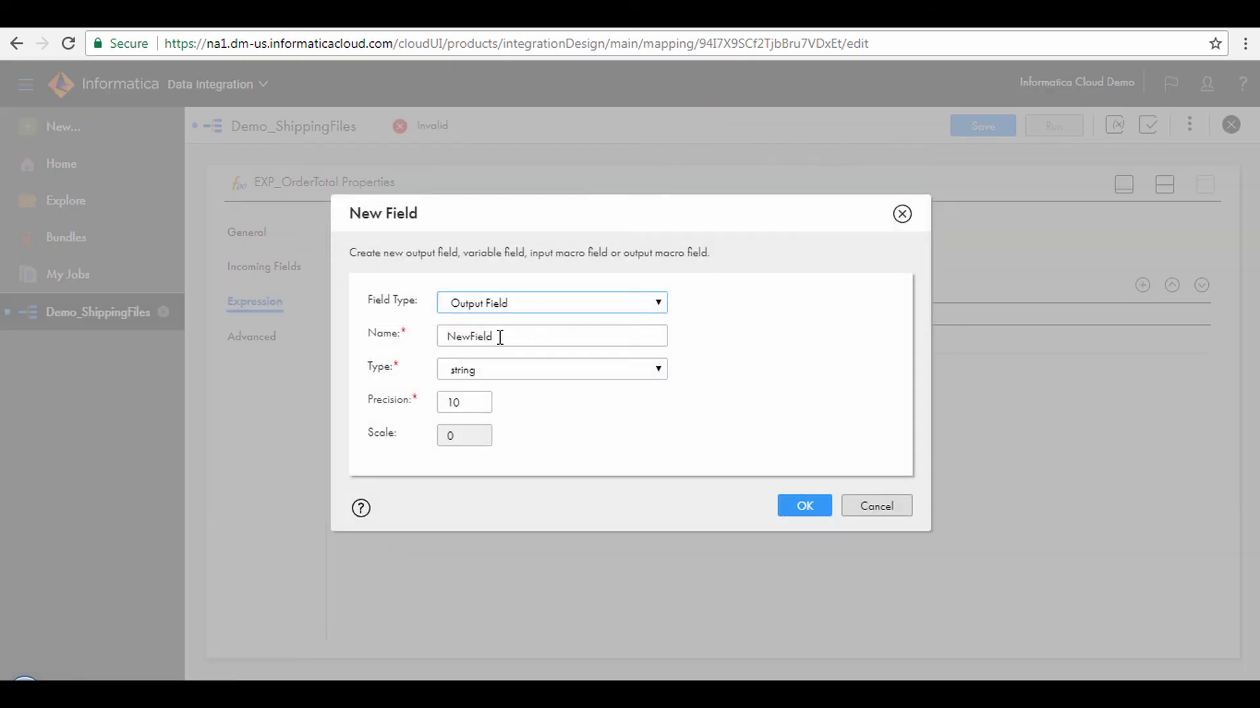
double_click(500, 338)
text(OrderTotal)
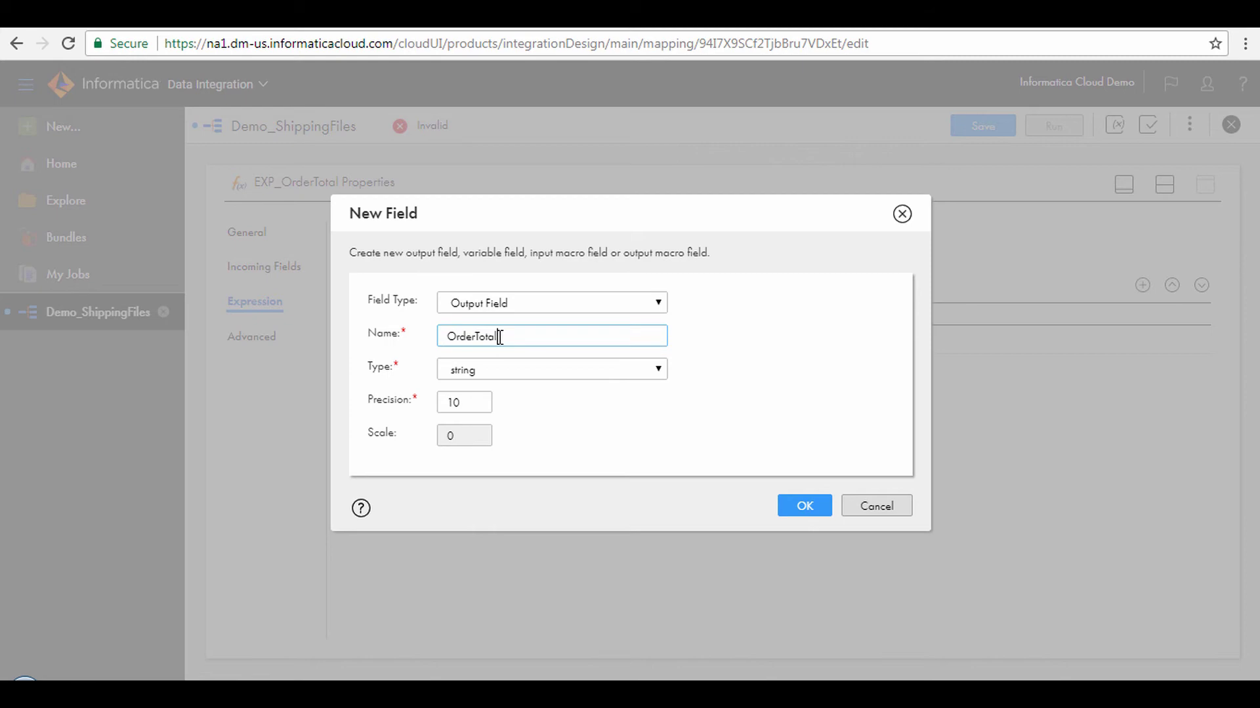
click(505, 374)
click(492, 391)
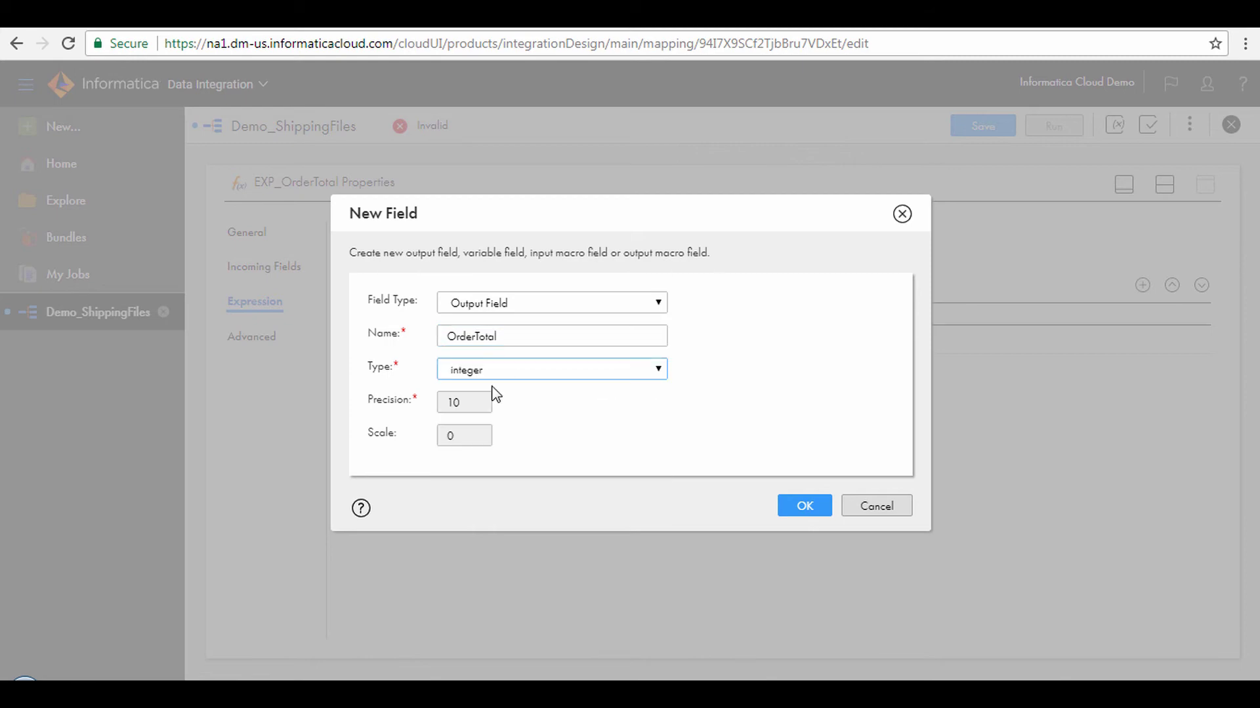
click(804, 507)
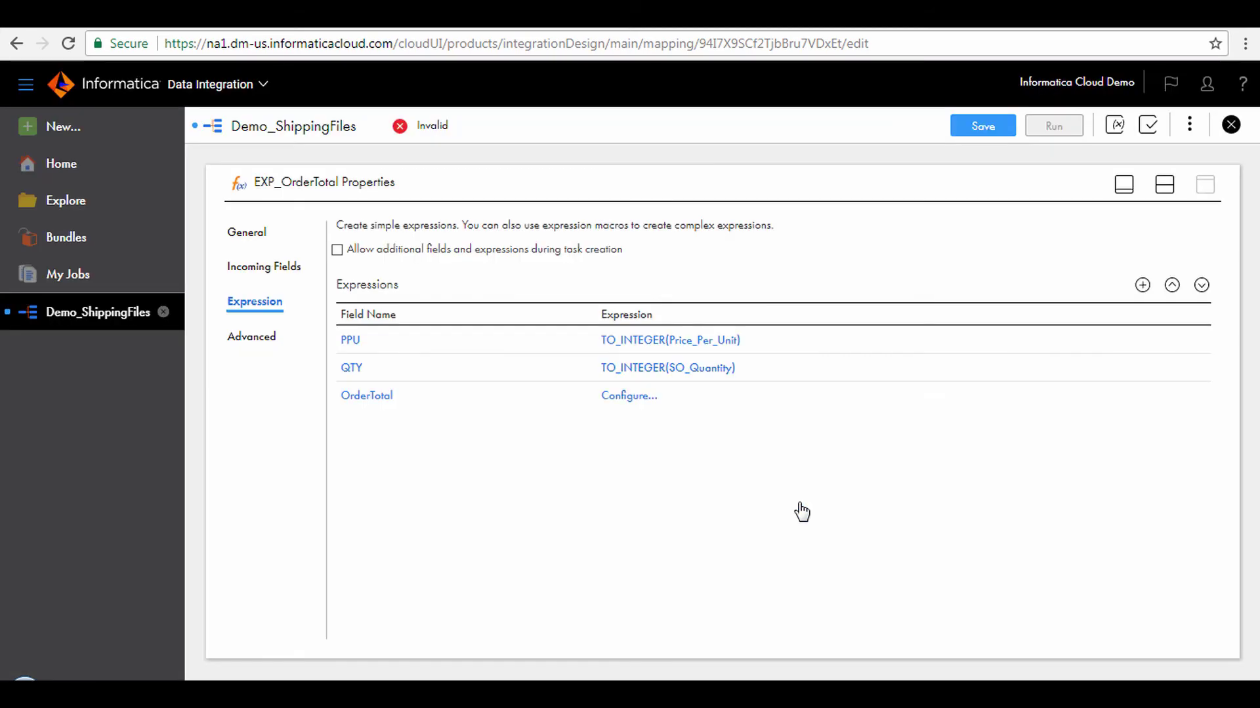
Set the validated expression of the OrderTotal field to PPU*QTY and save the mapping.
click(628, 396)
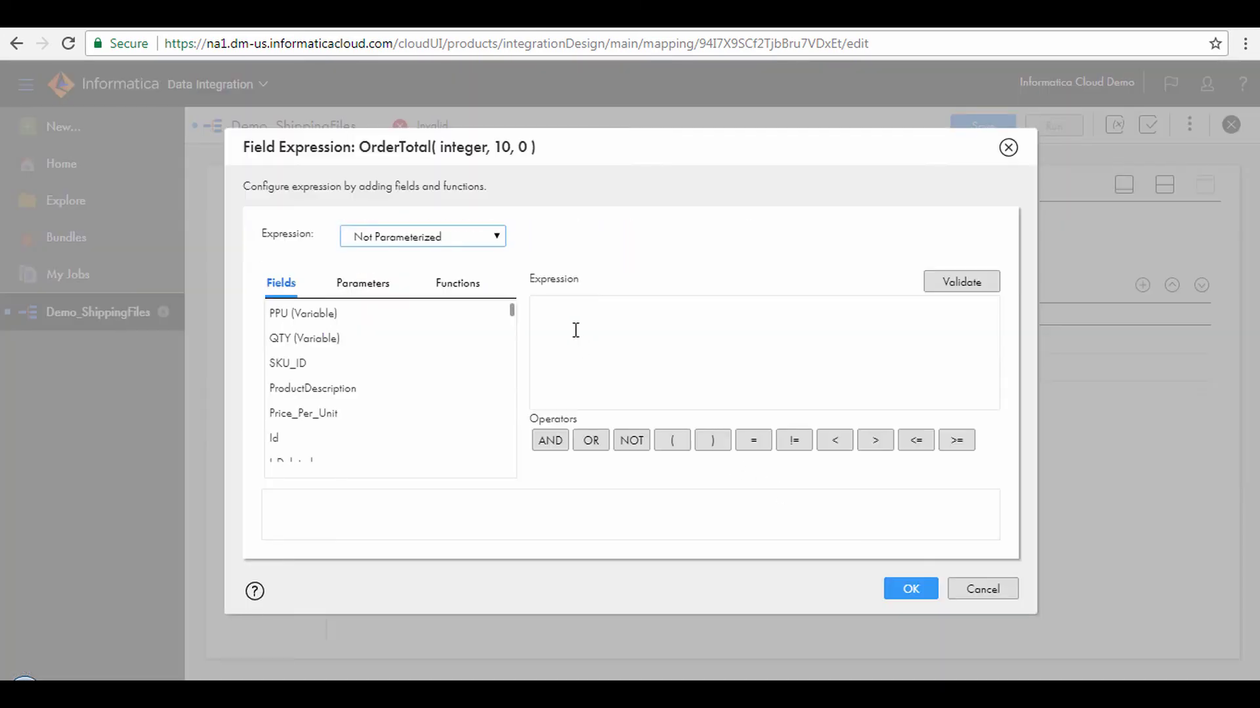
click(574, 317)
text(PPU*QTY)
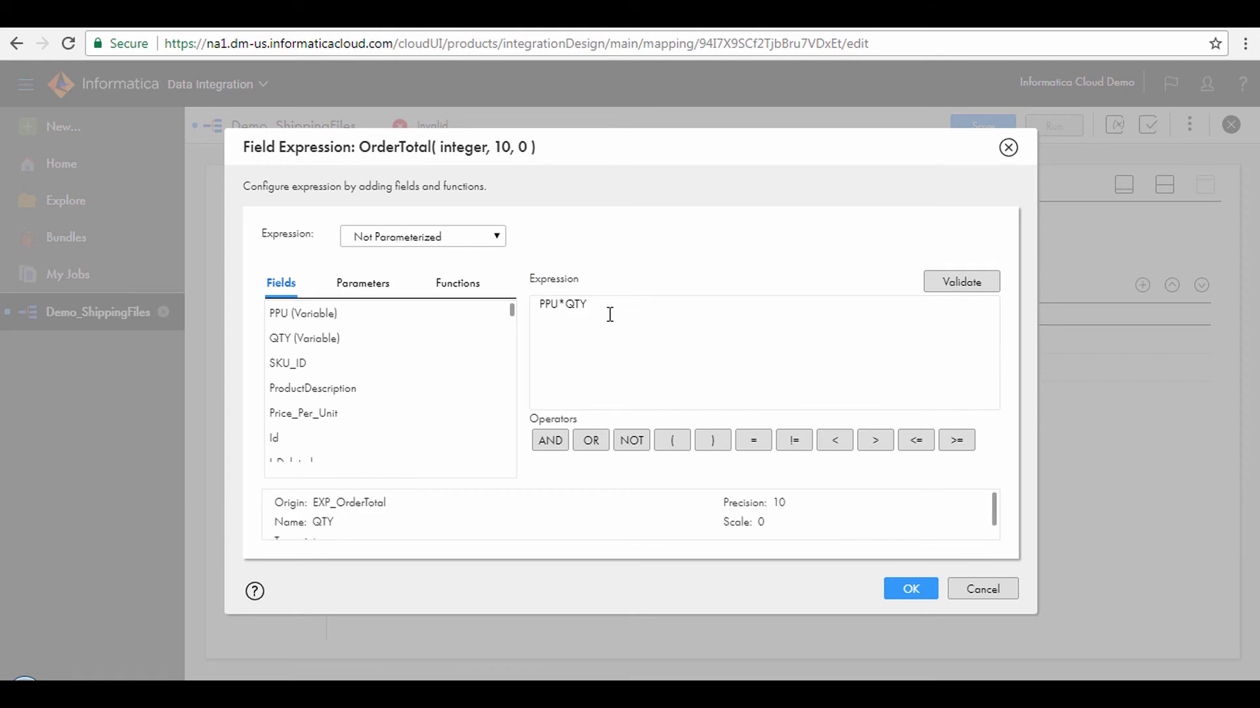
click(957, 284)
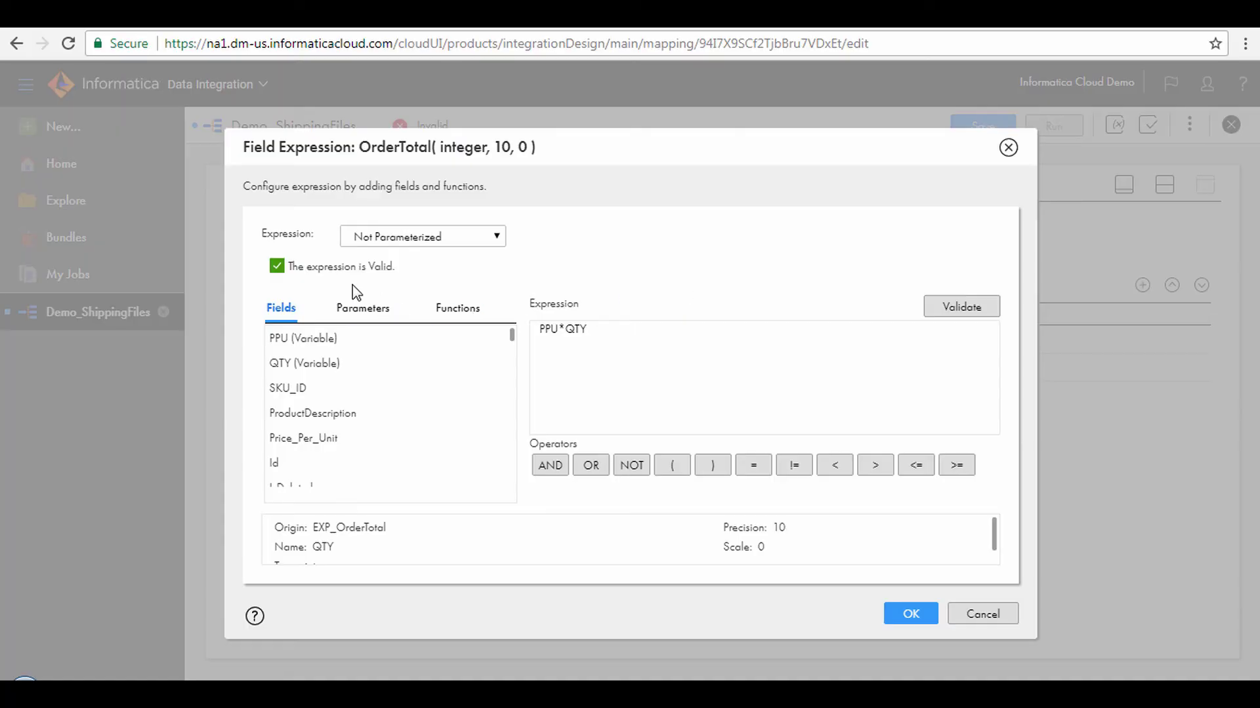
click(906, 613)
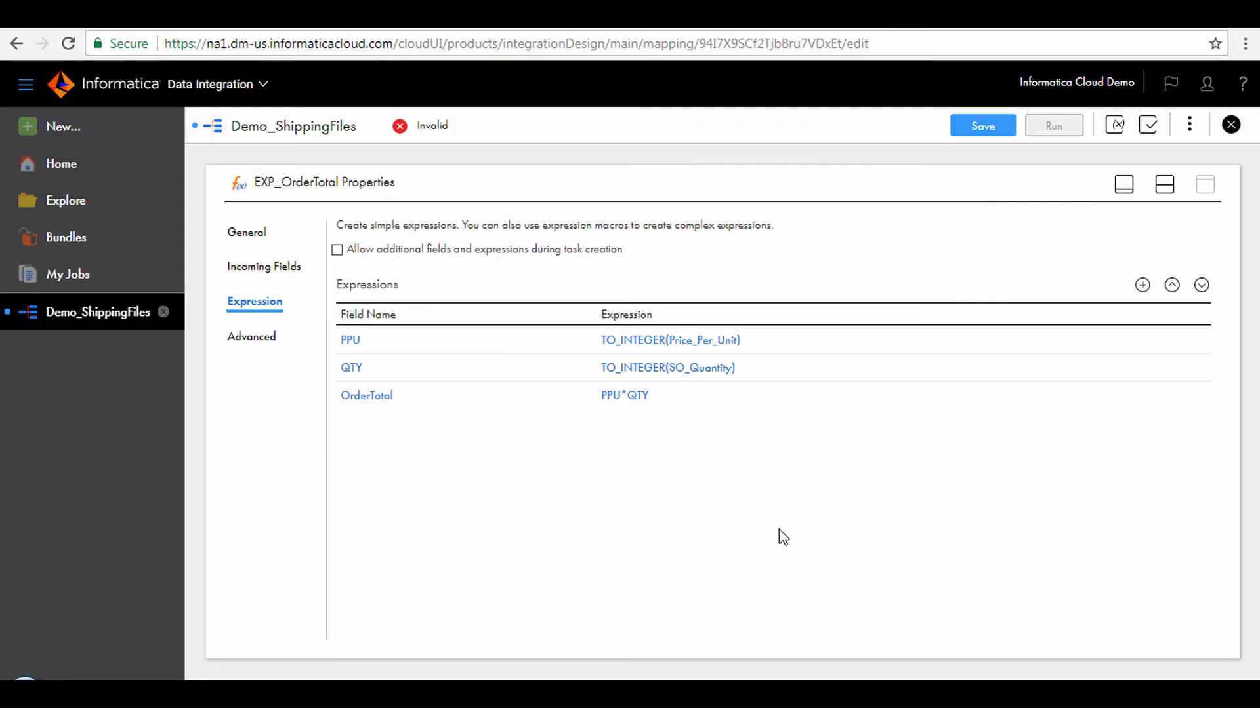
click(982, 130)
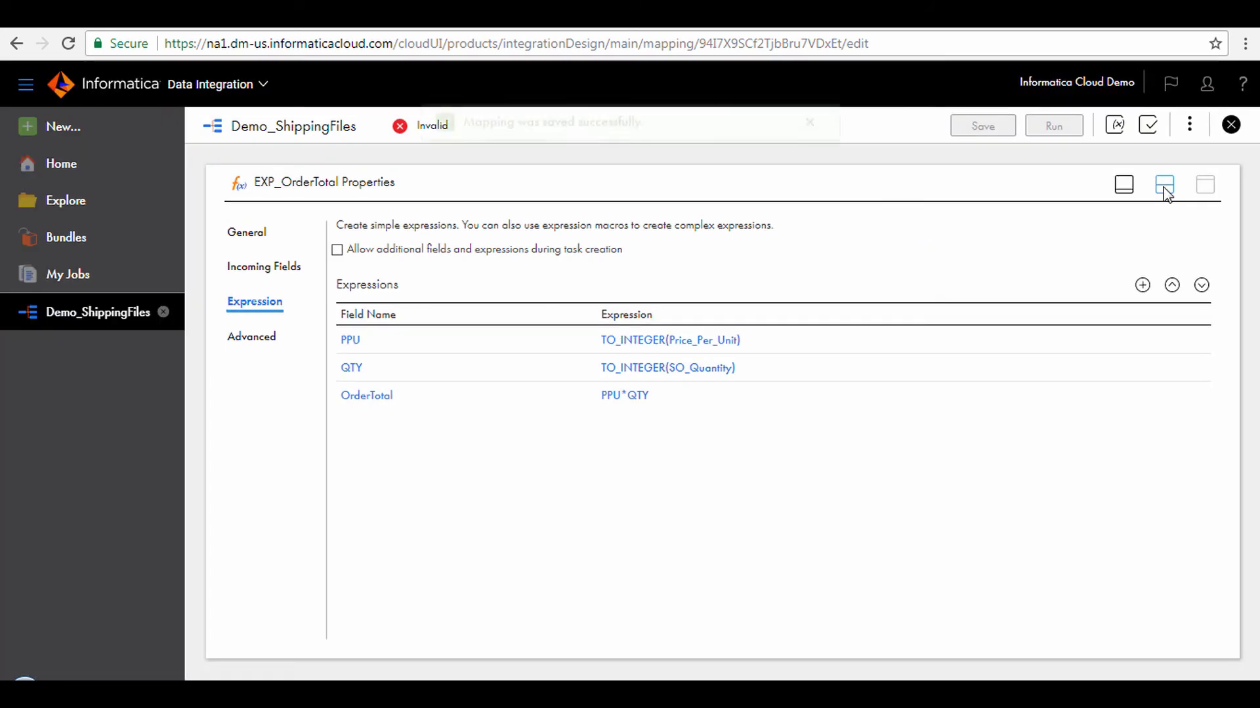
scroll(1076, 325, up, 2)
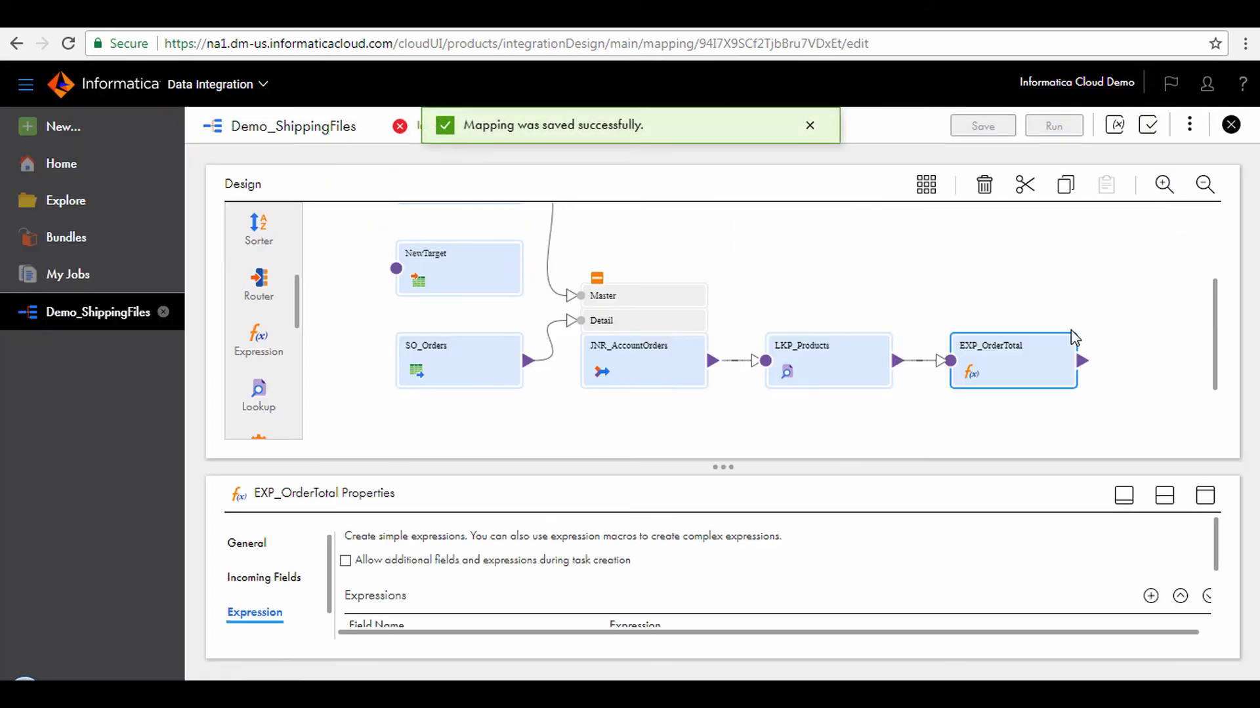
Add a Filter transformation fed by EXP_OrderTotal and name it FIL_ExpOrders.
scroll(263, 394, up, 3)
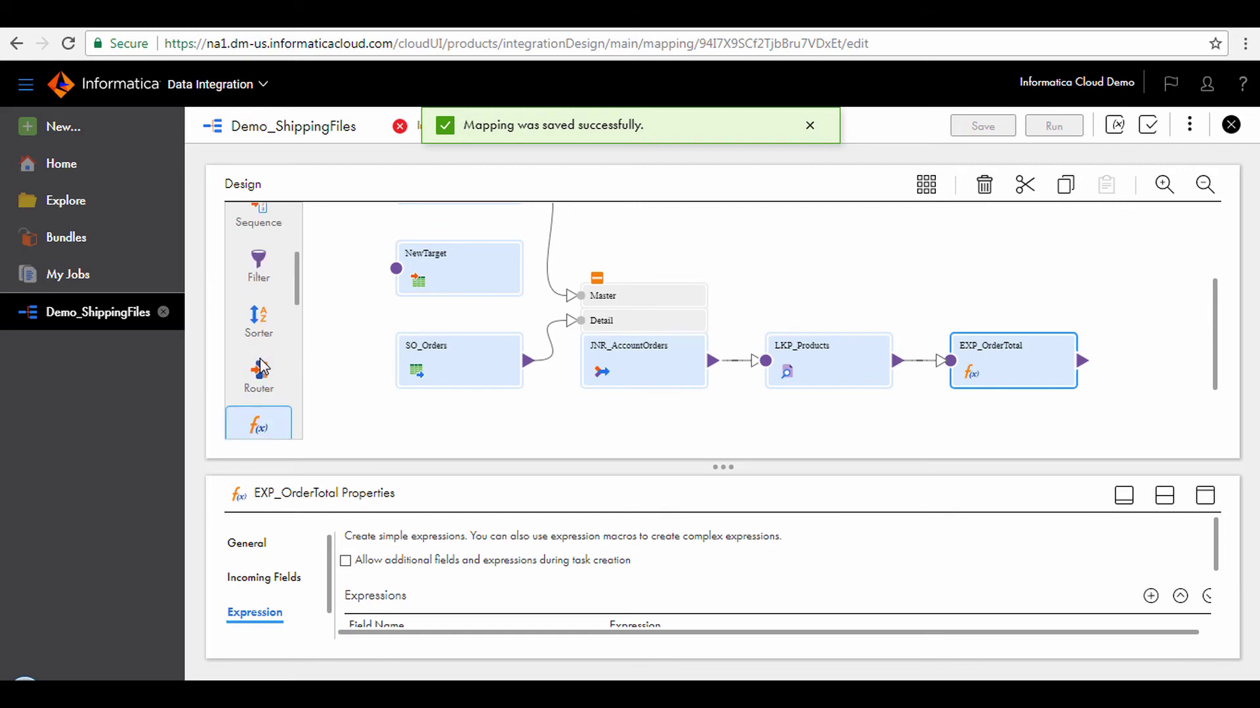
drag(259, 359, 1086, 278)
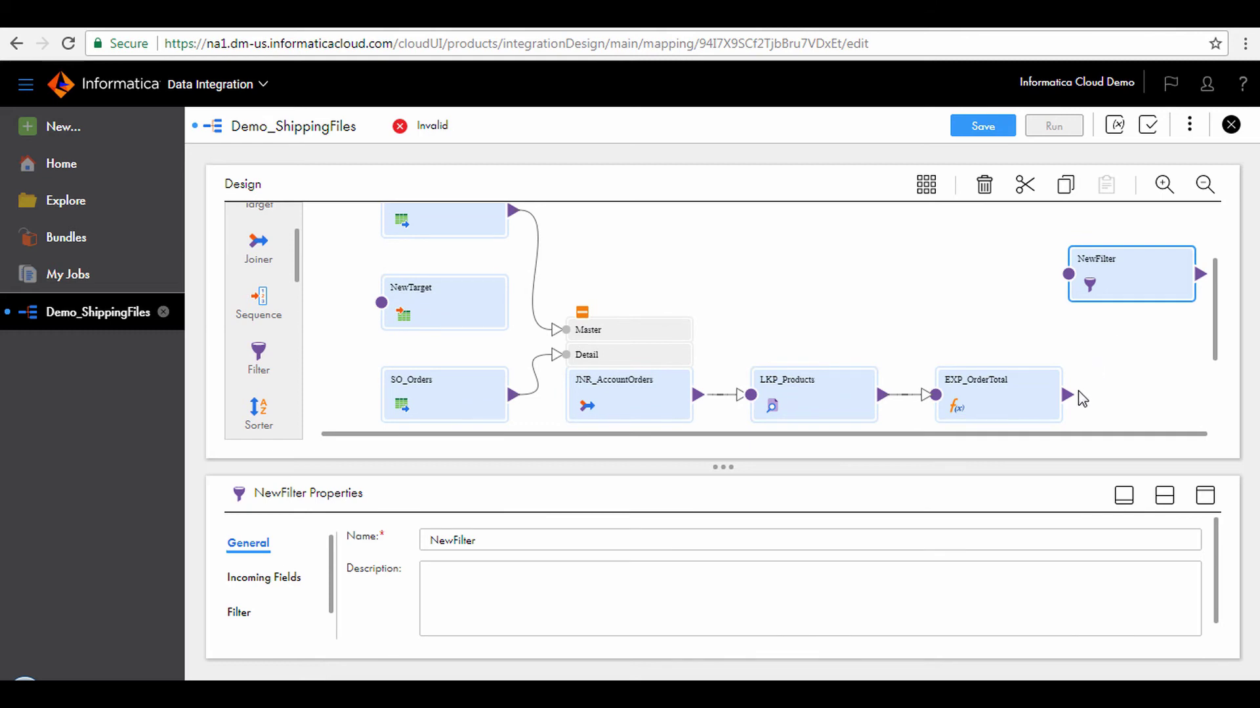
drag(1071, 400, 1067, 274)
click(1205, 497)
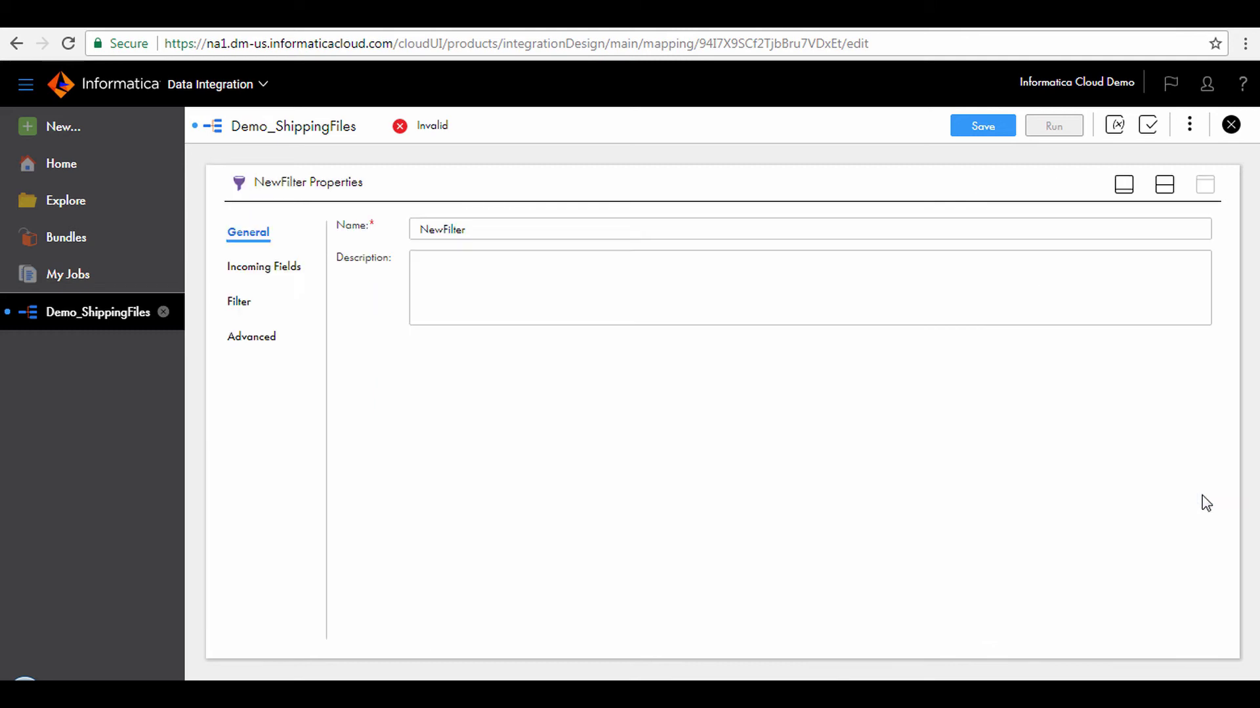
double_click(462, 230)
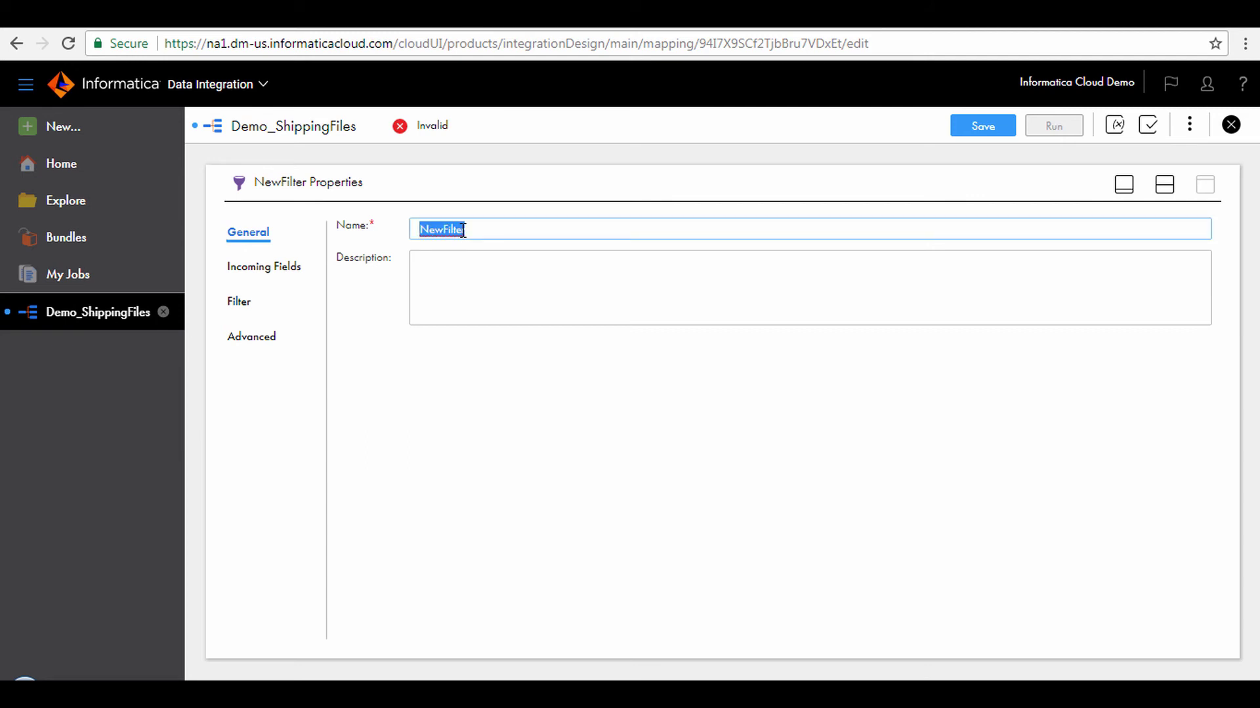
text(FIL_ExpOrders)
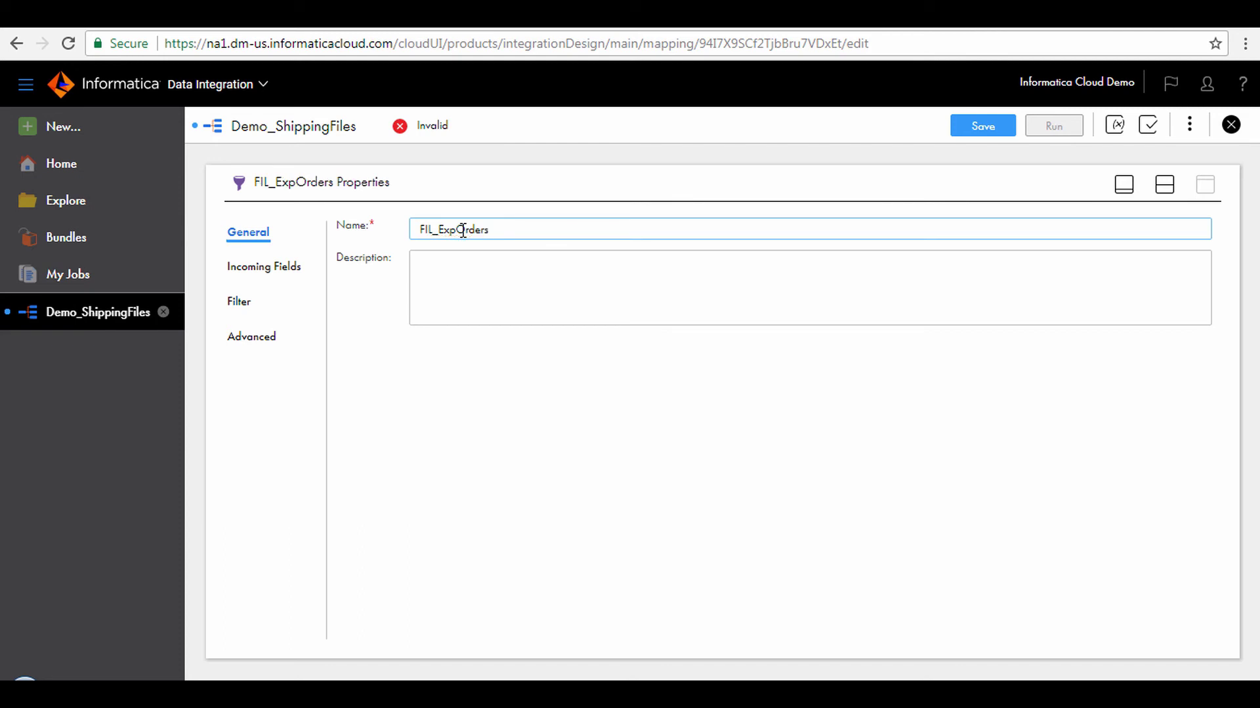
Give FIL_ExpOrders a simple filter condition of OrderTotal >= 1500 and save the mapping.
click(242, 303)
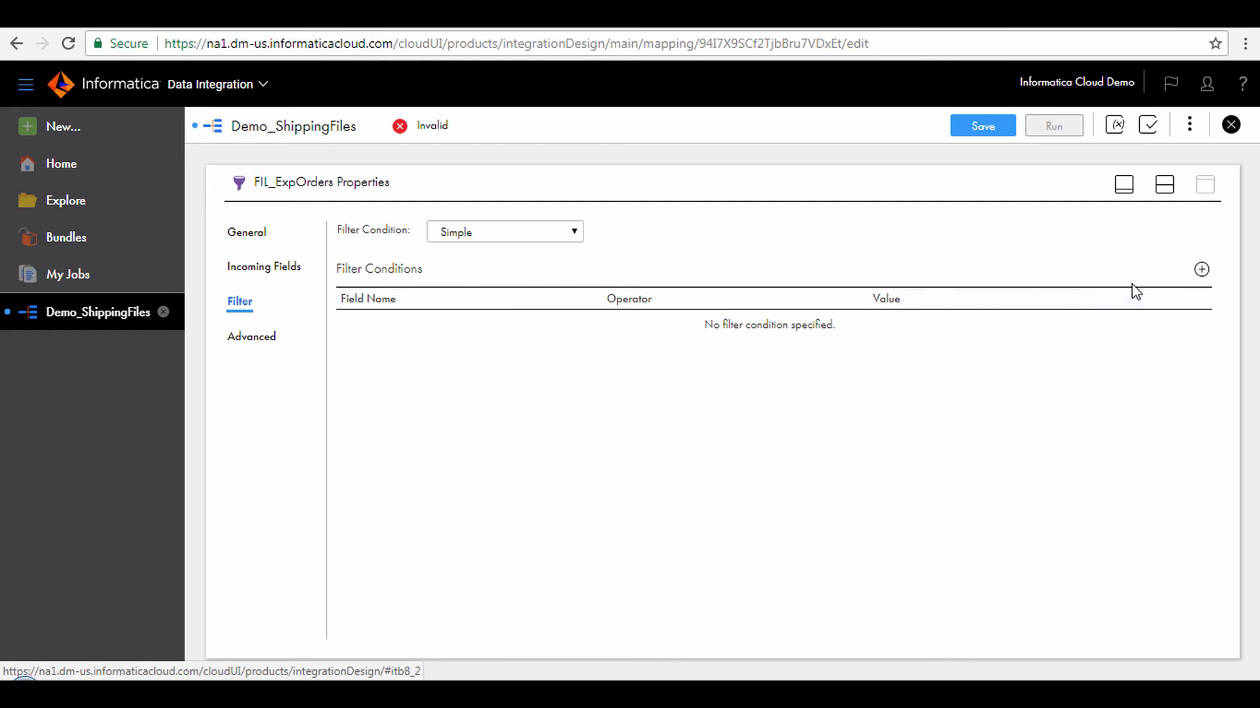
click(1201, 270)
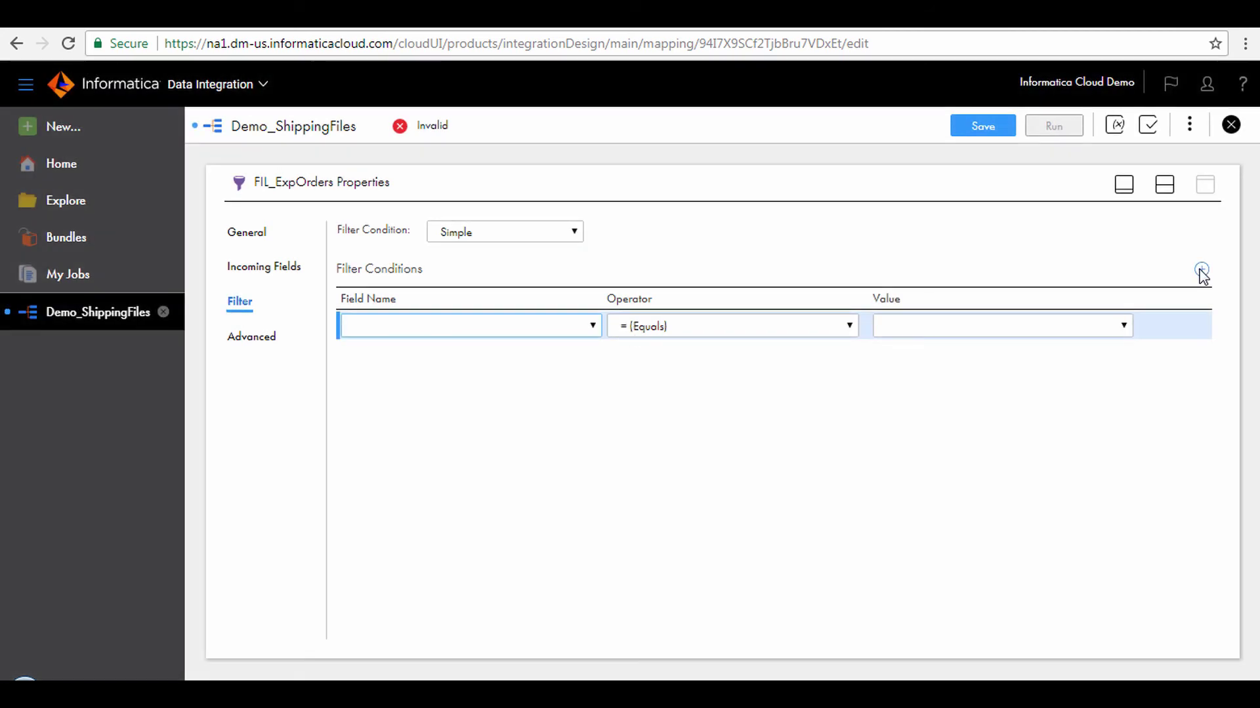
click(582, 328)
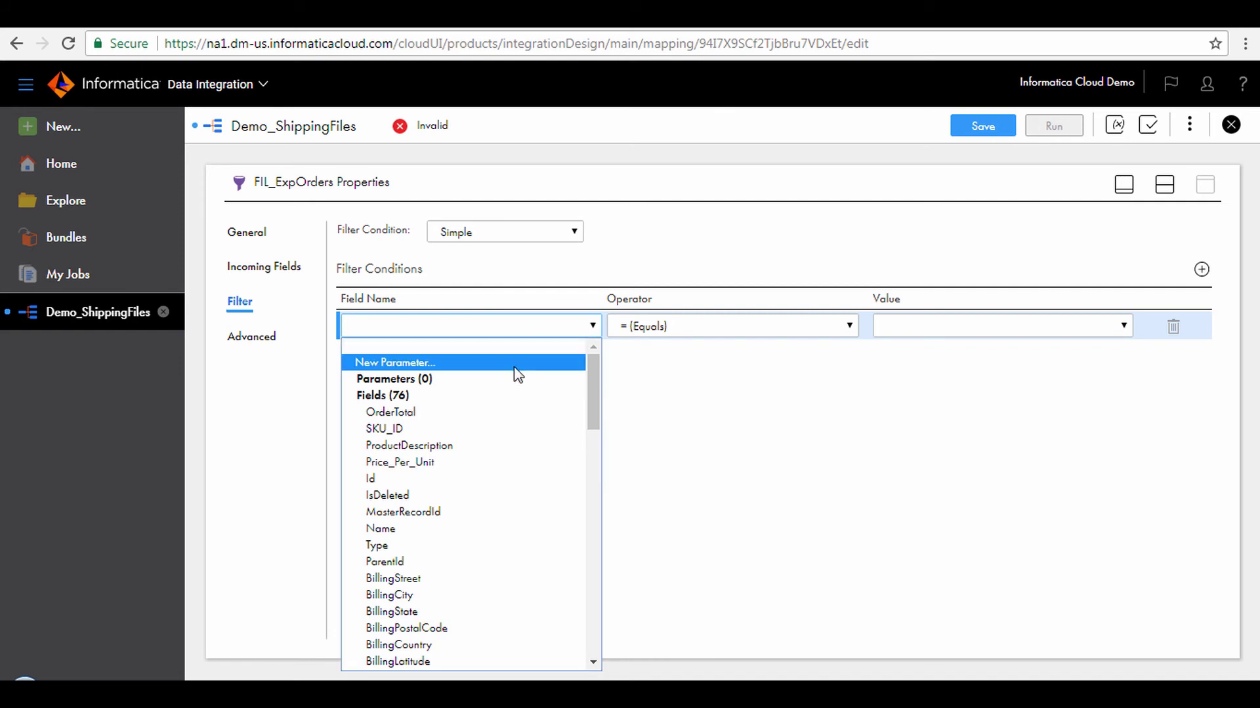
click(491, 412)
click(757, 326)
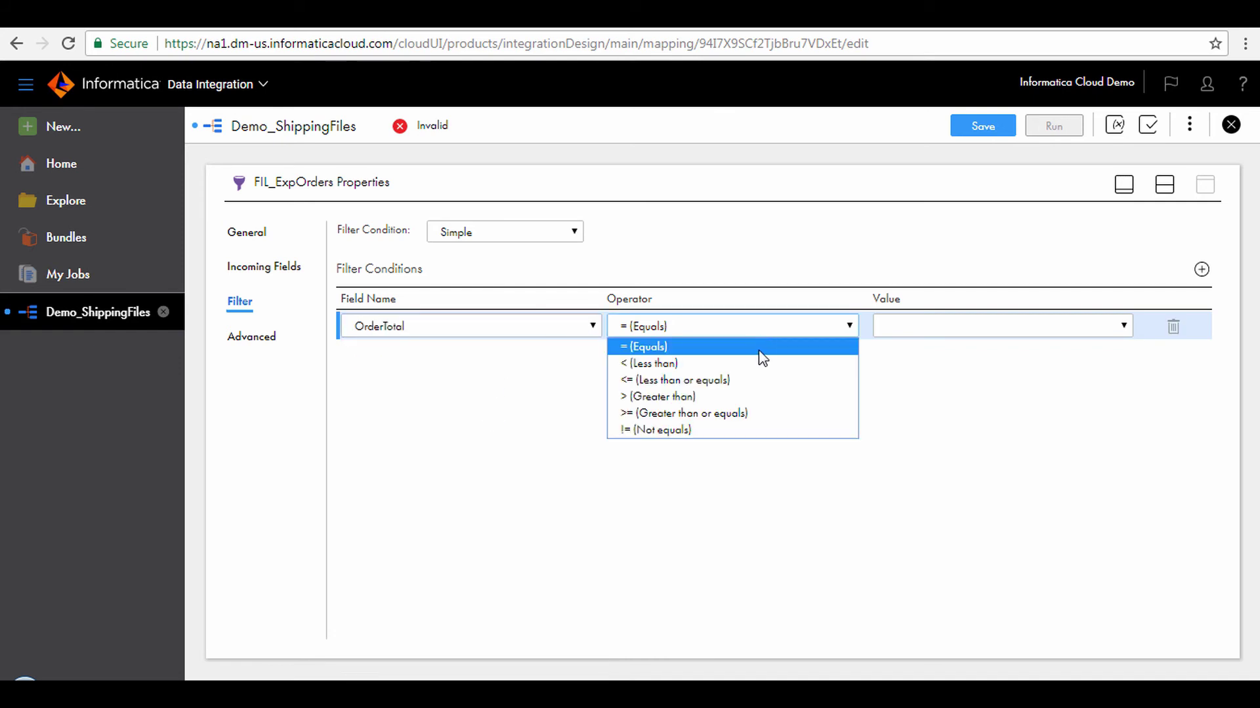
click(735, 412)
click(935, 329)
text(1500)
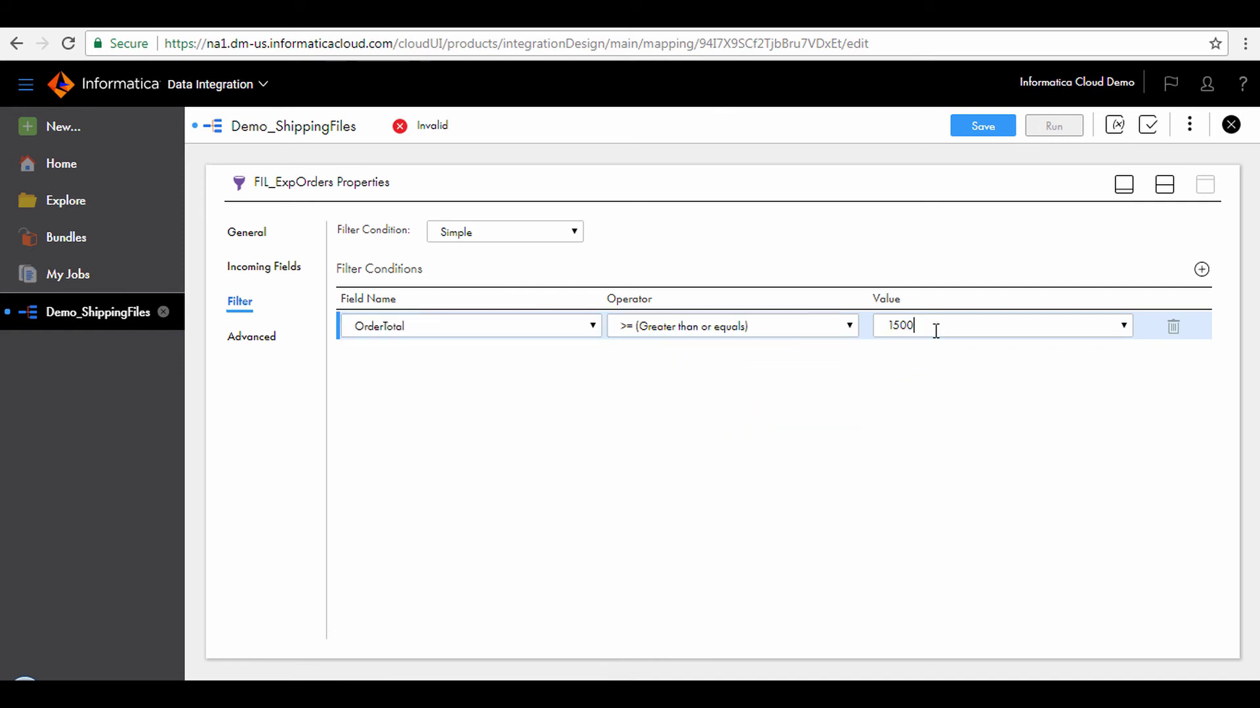
click(973, 130)
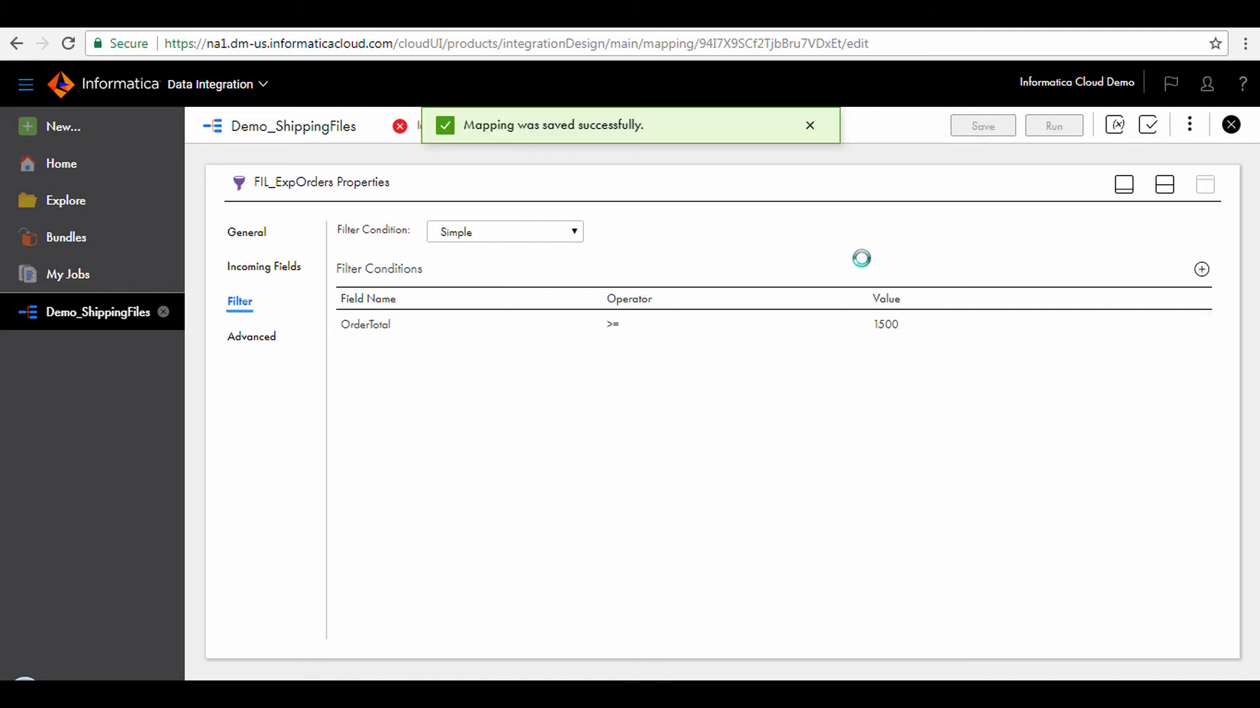
Place the unconnected target beside FIL_ExpOrders, link the filter's output to it and rename it TG_ExpeditedShipping.
click(1166, 186)
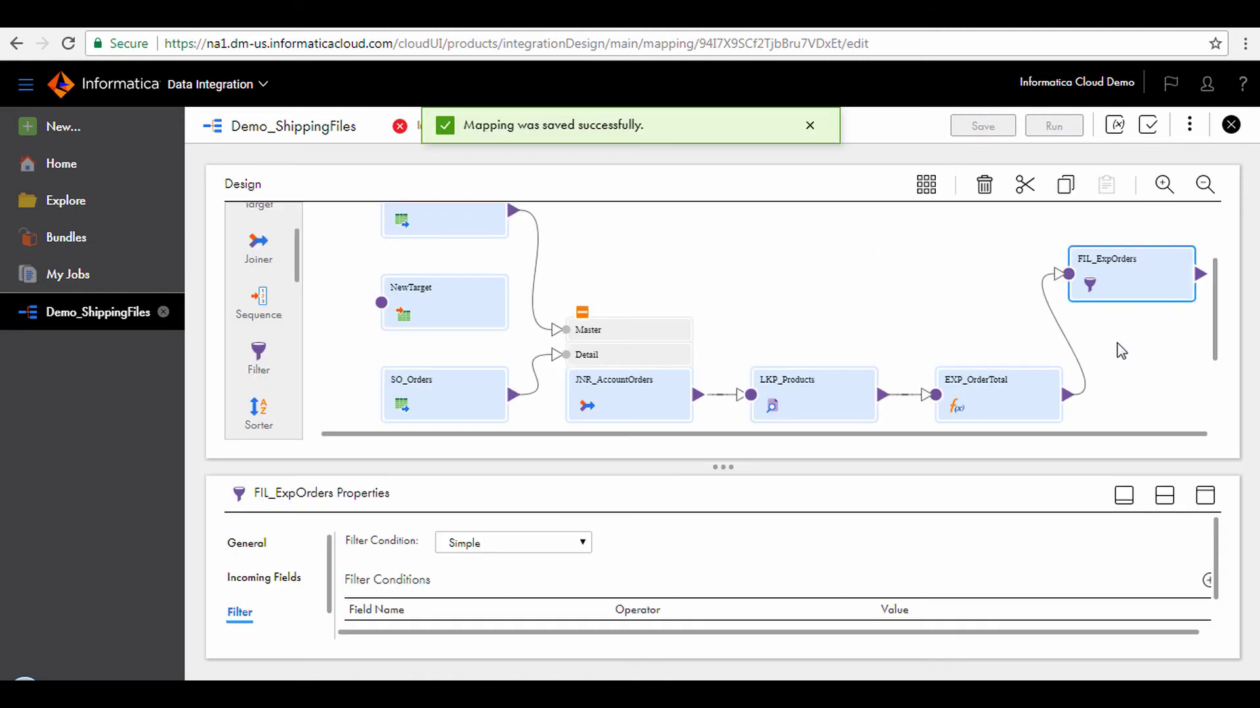
click(1202, 192)
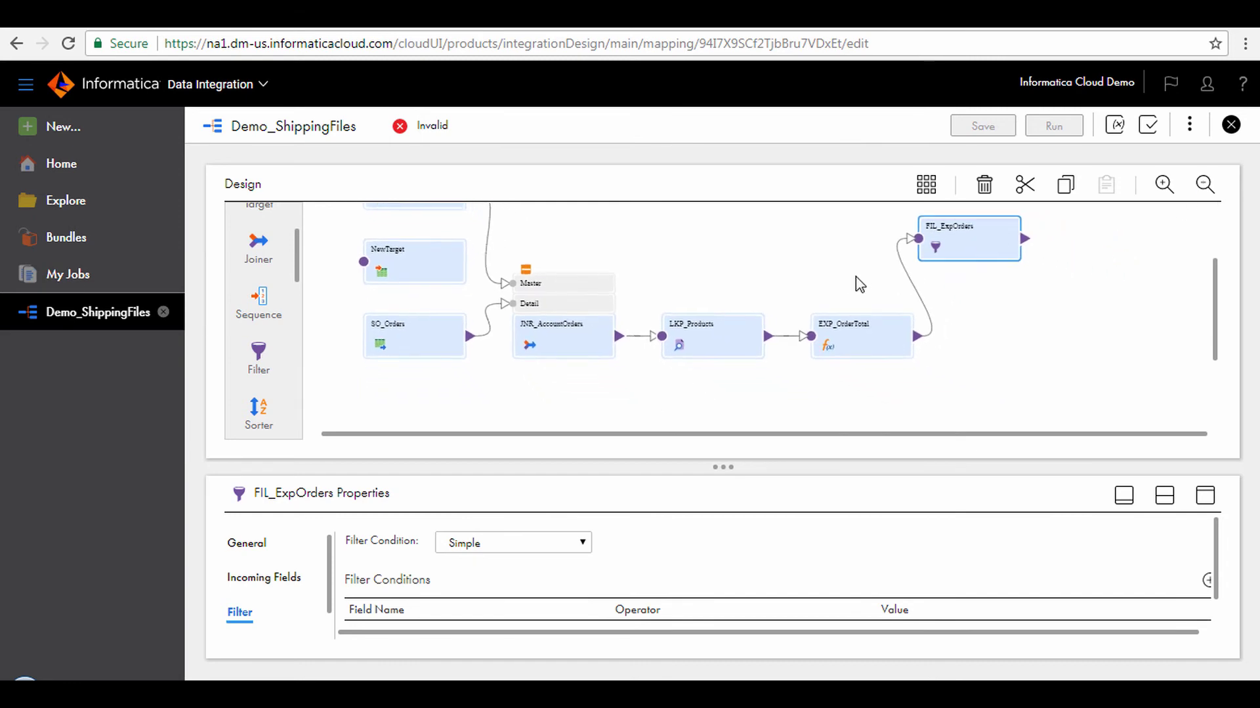
drag(427, 293, 1126, 262)
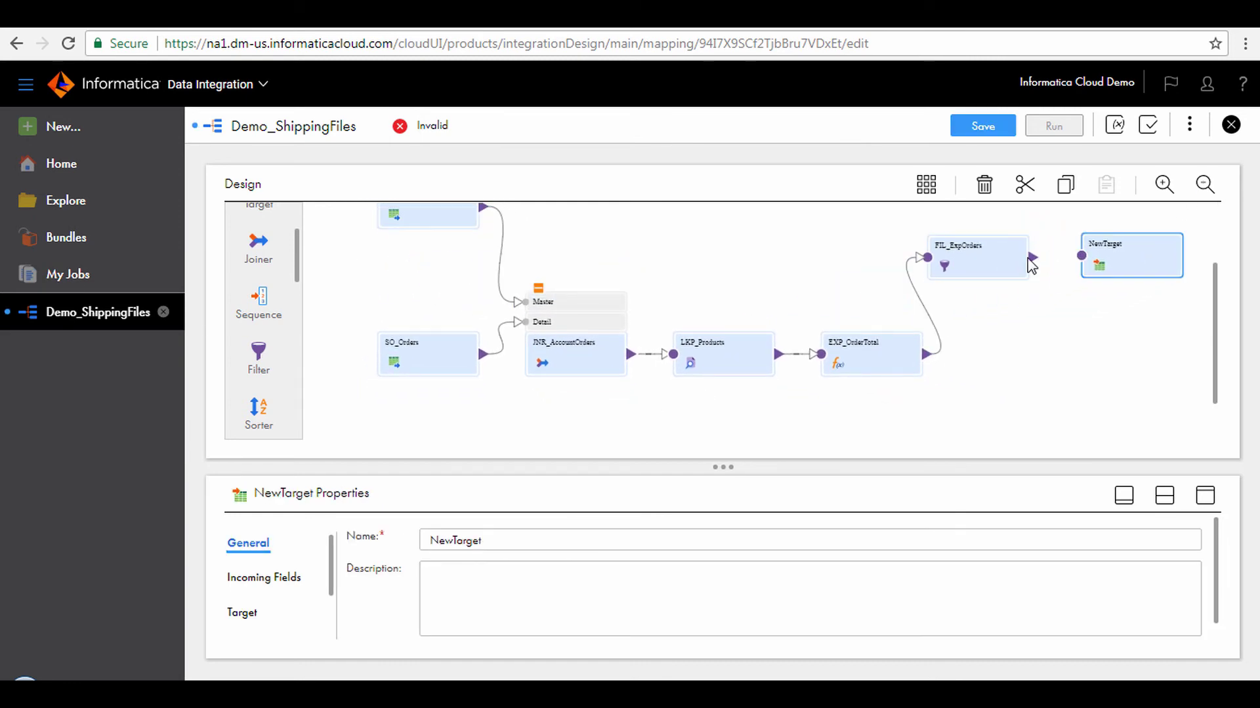
mouse_move(1045, 263)
mouse_down()
mouse_move(1076, 249)
mouse_move(1095, 269)
mouse_up()
double_click(476, 545)
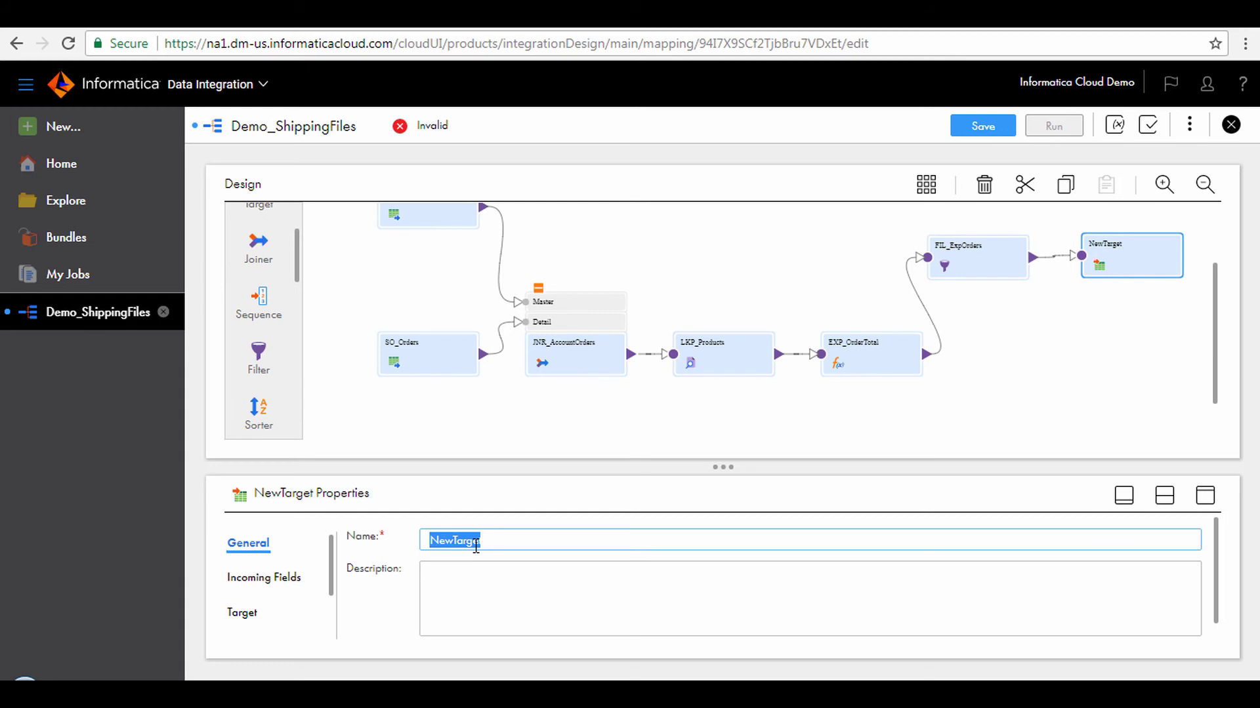
text(TG_ExpeditedShipping)
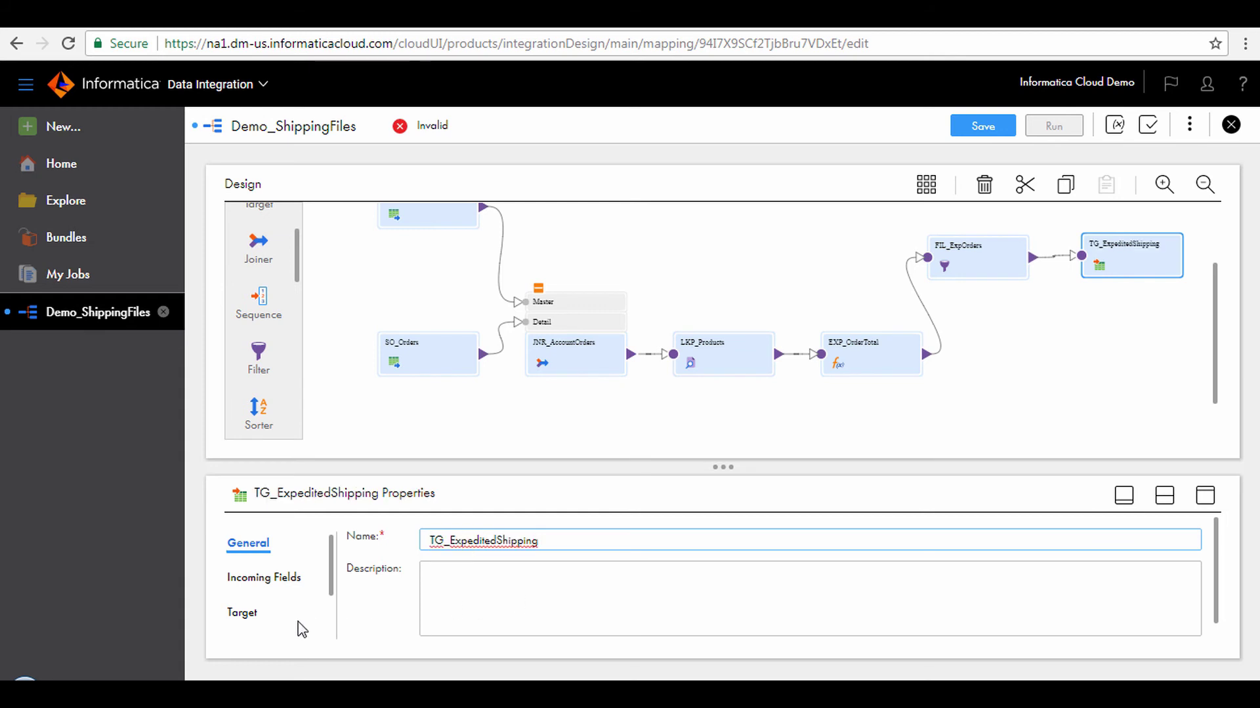
Set the TG_ExpeditedShipping connection to XX_ LocalCSVFiles and choose the existing ExpeditedShipping.csv as its target object.
click(240, 617)
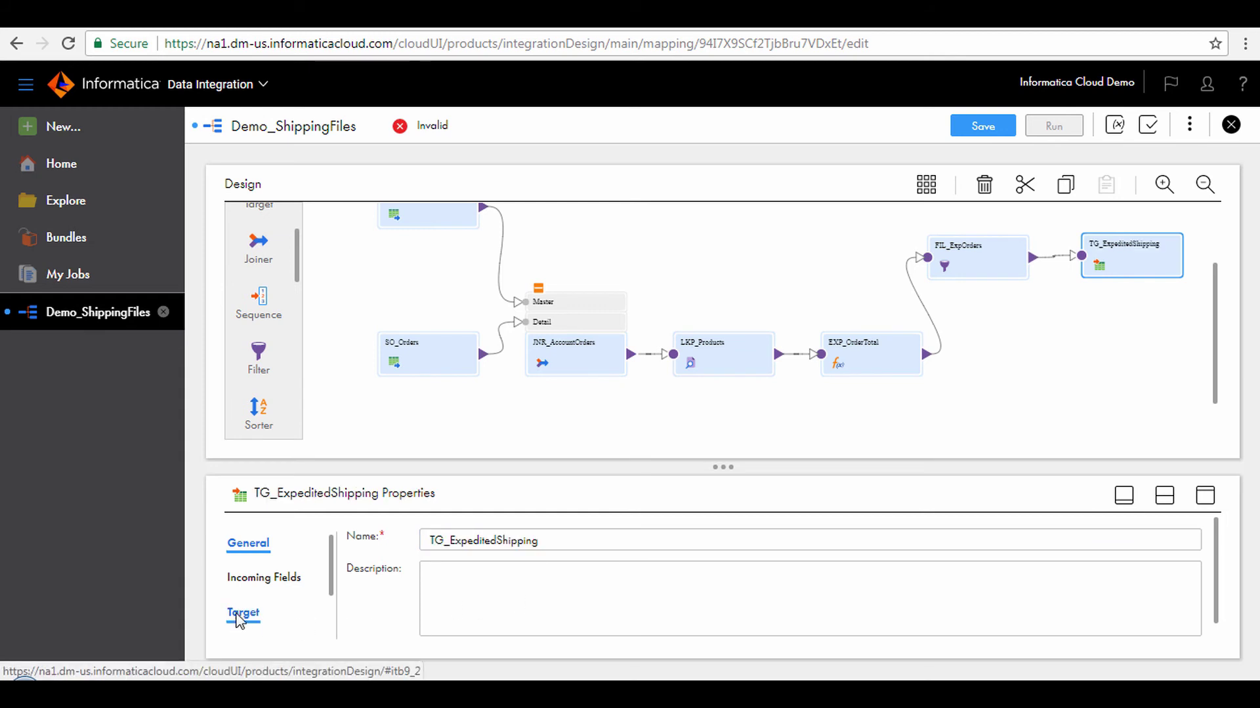
click(240, 616)
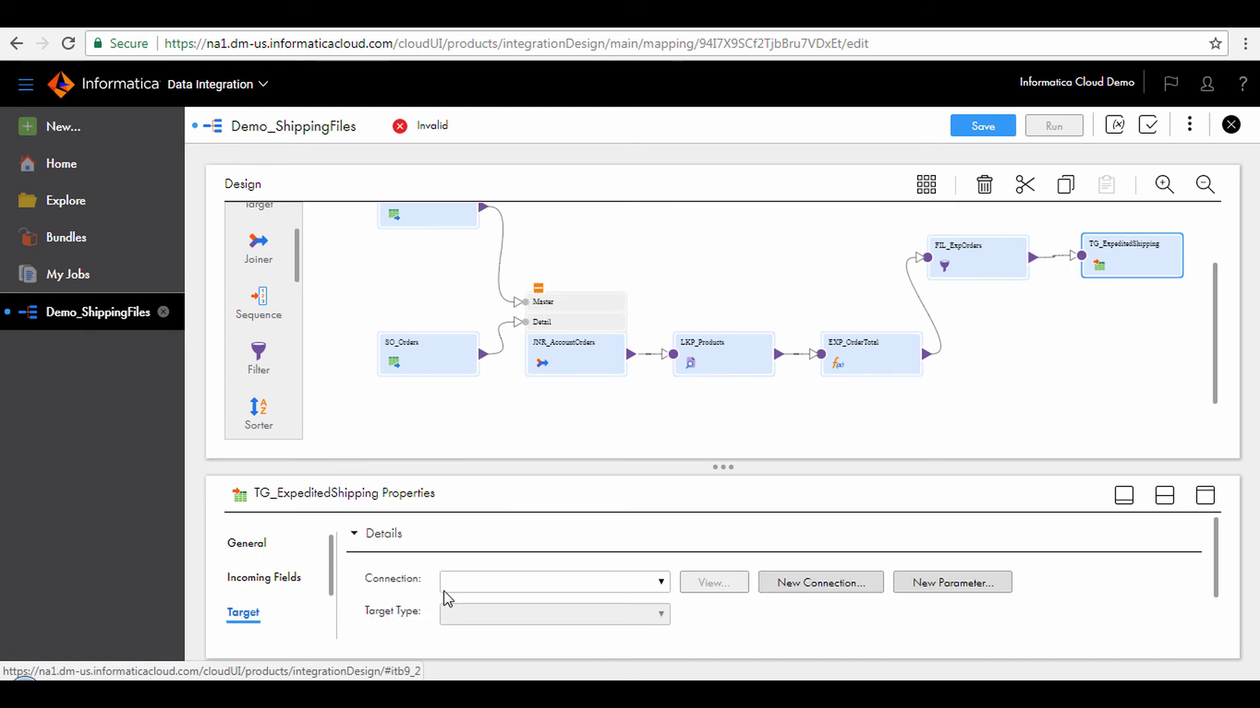
click(487, 586)
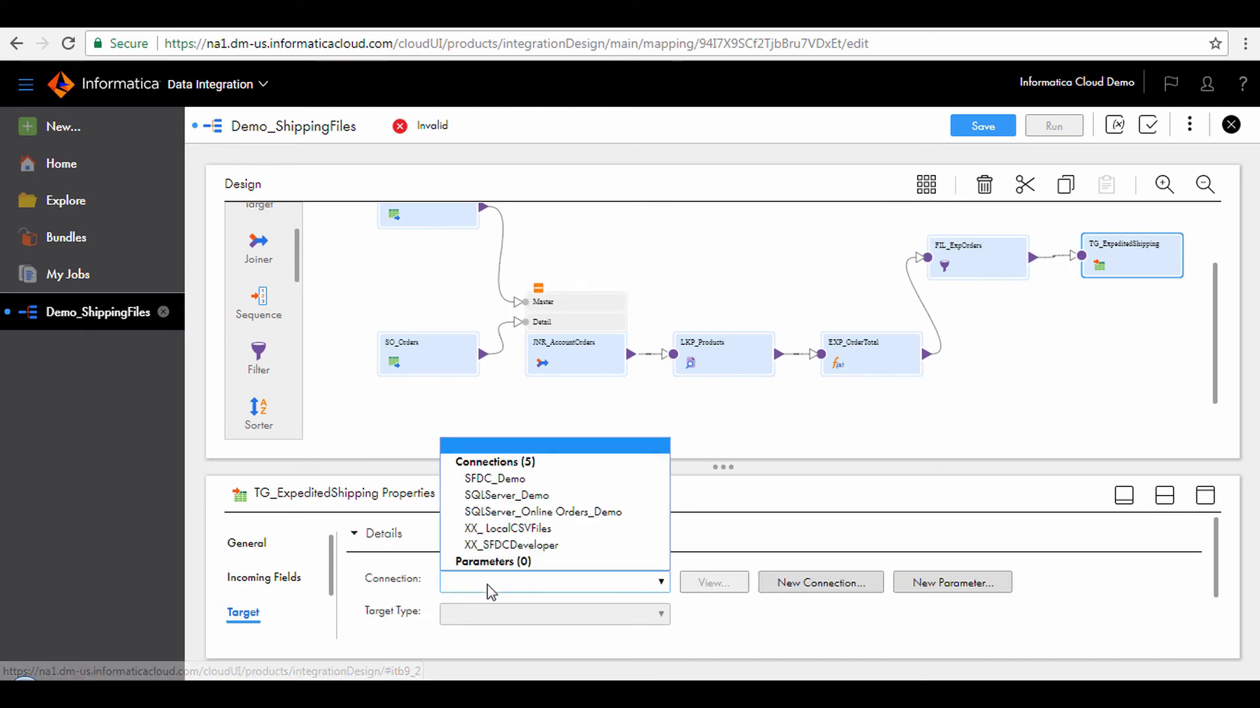
click(539, 534)
drag(721, 467, 730, 412)
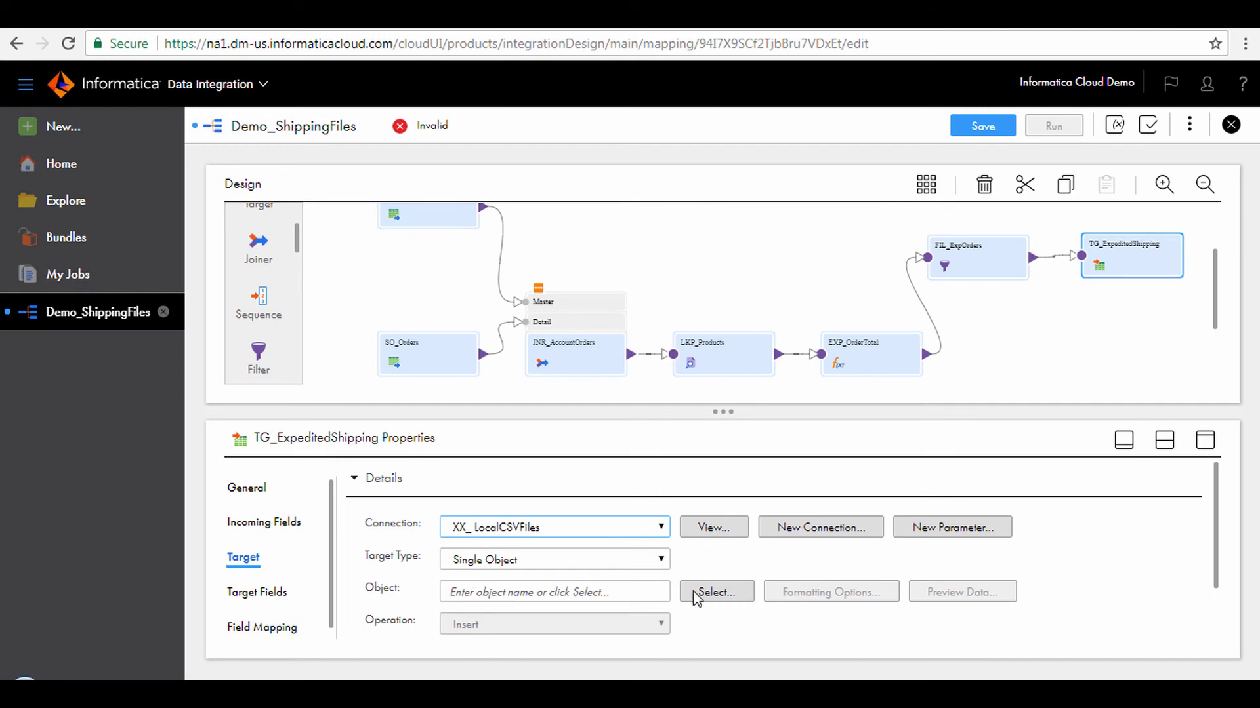
click(725, 600)
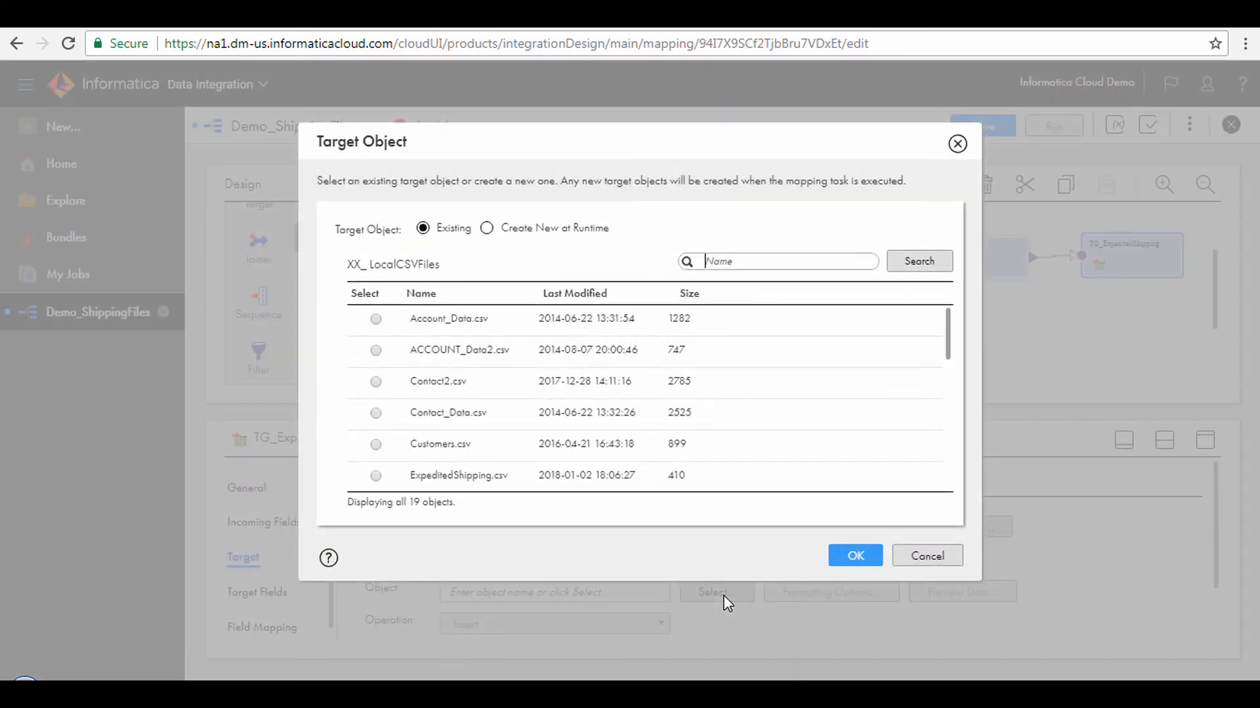
click(499, 481)
click(850, 559)
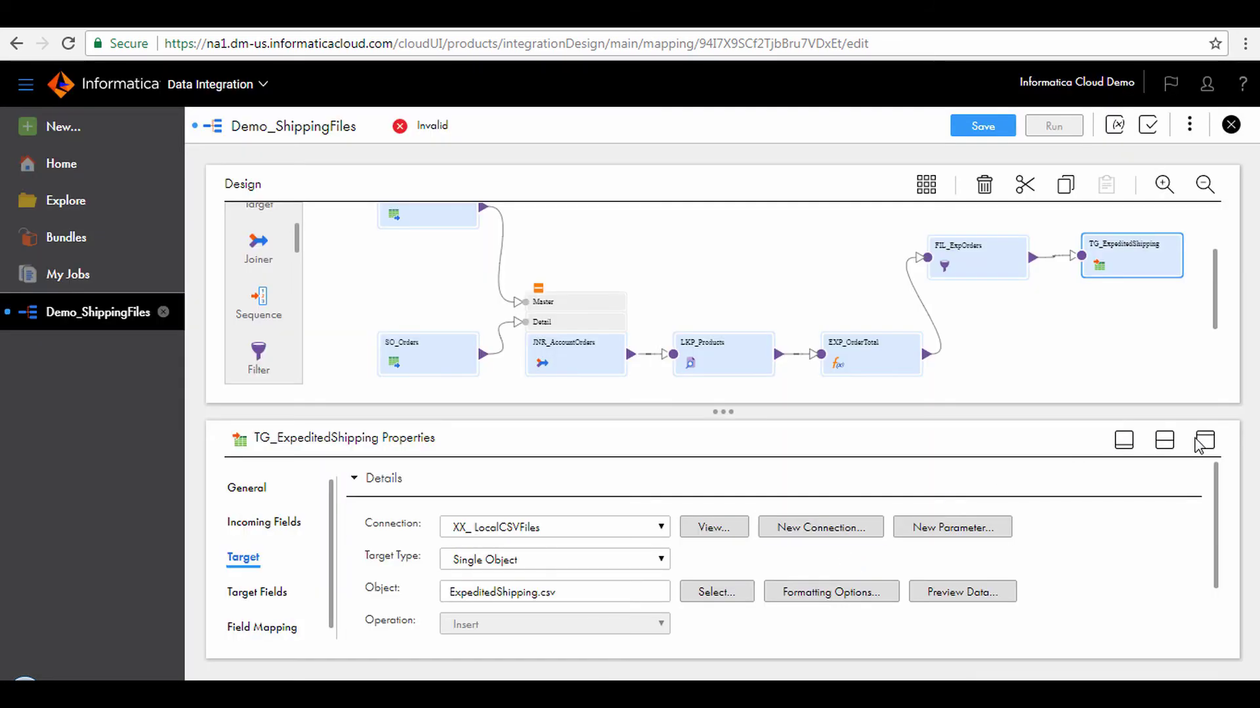
Automatch the incoming fields with the target fields in TG_ExpeditedShipping's field mapping.
click(1206, 440)
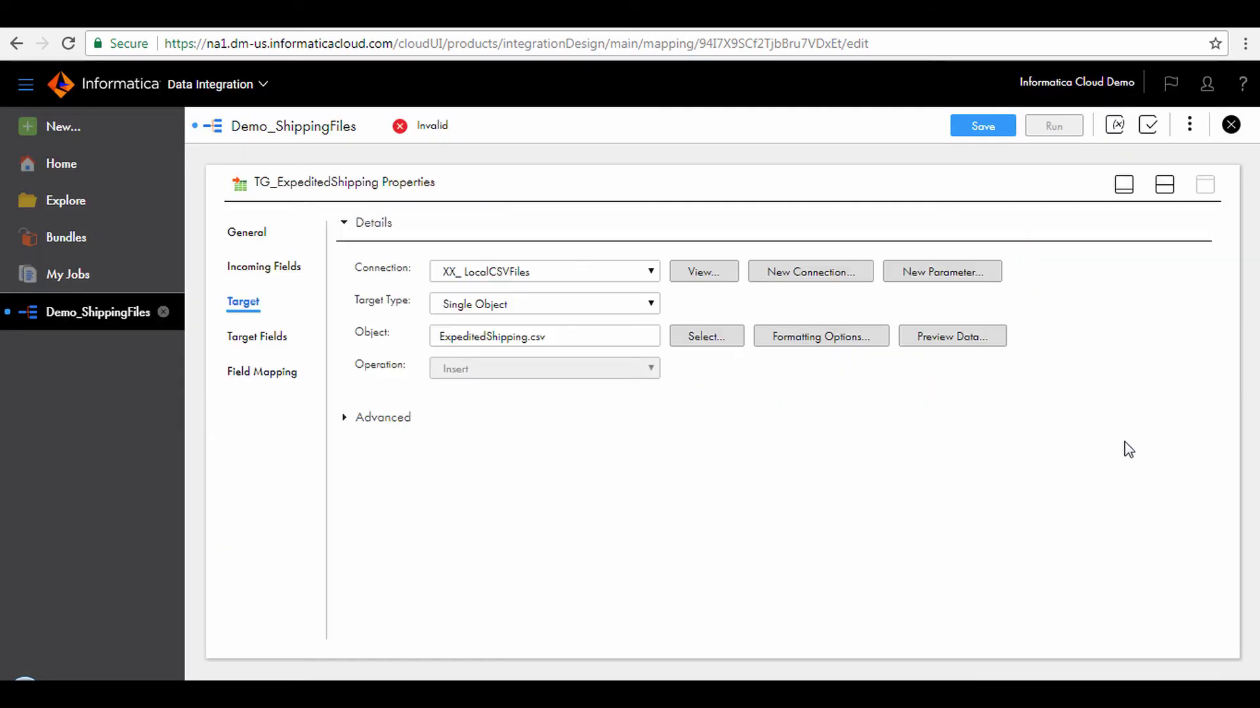
click(268, 373)
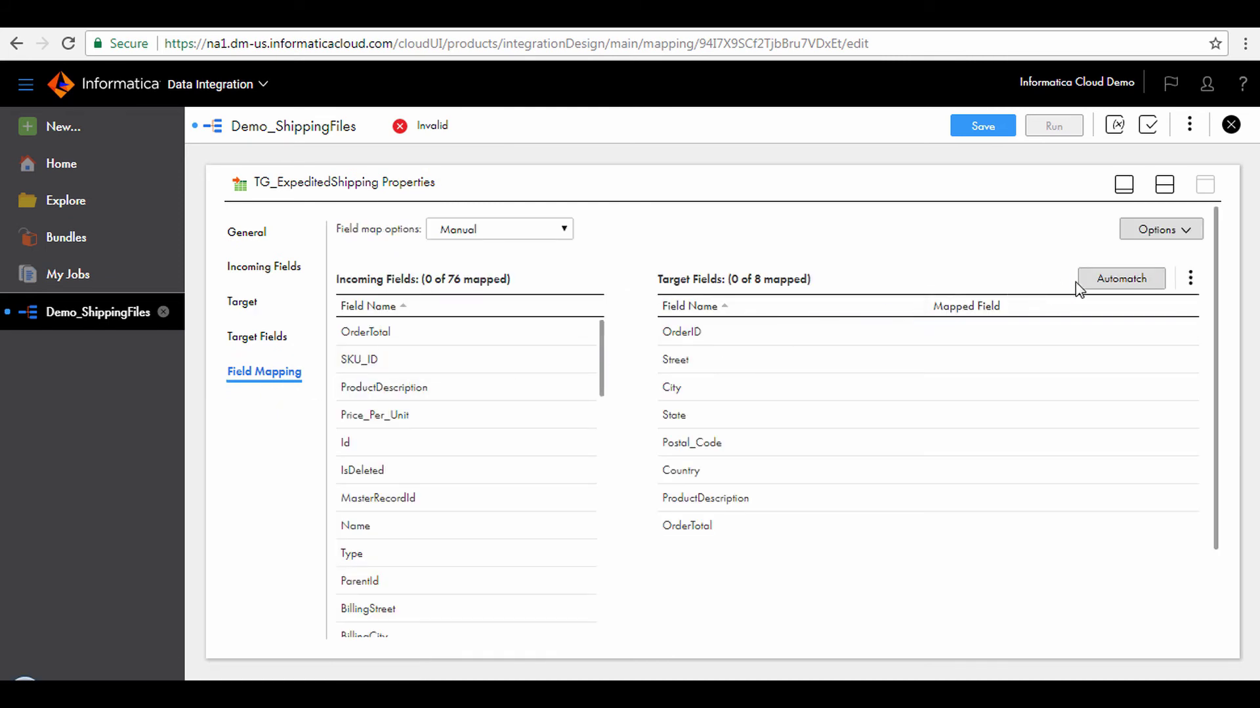
click(1107, 284)
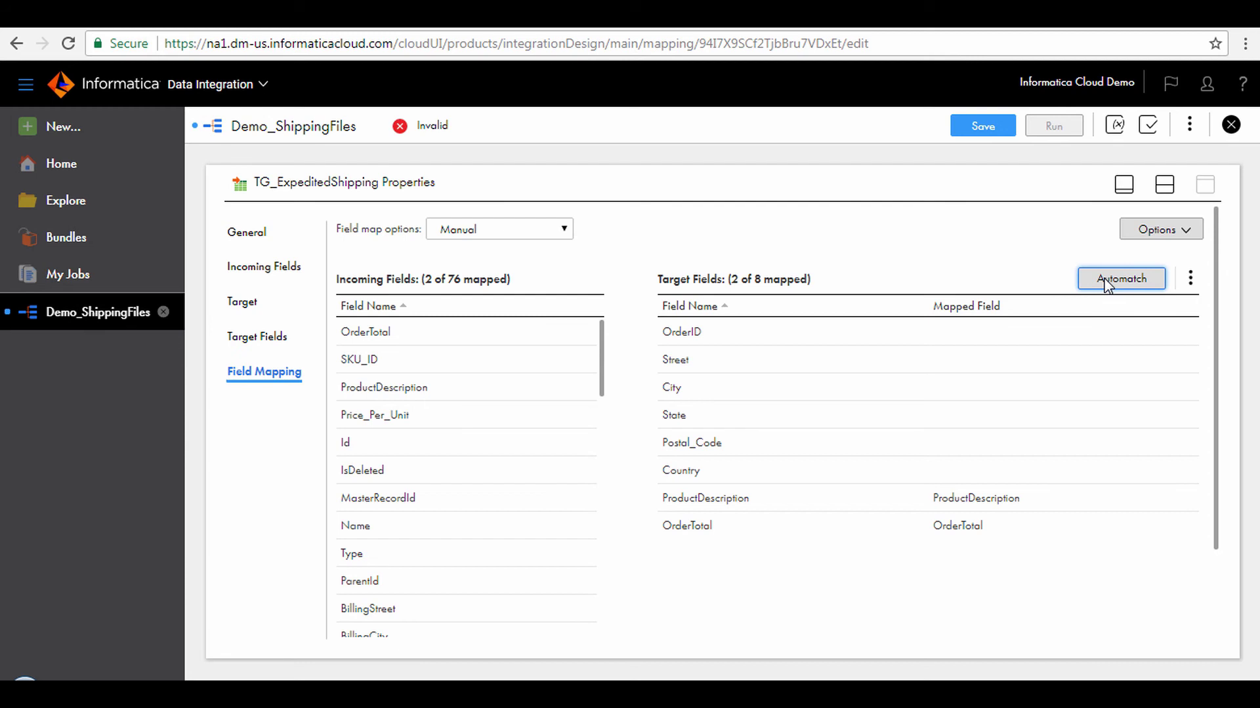
Map the five billing address fields to Street, City, State, Postal_Code and Country, and SO_OrderId to OrderID, and save the mapping.
scroll(506, 439, down, 3)
drag(458, 430, 761, 361)
drag(402, 533, 704, 477)
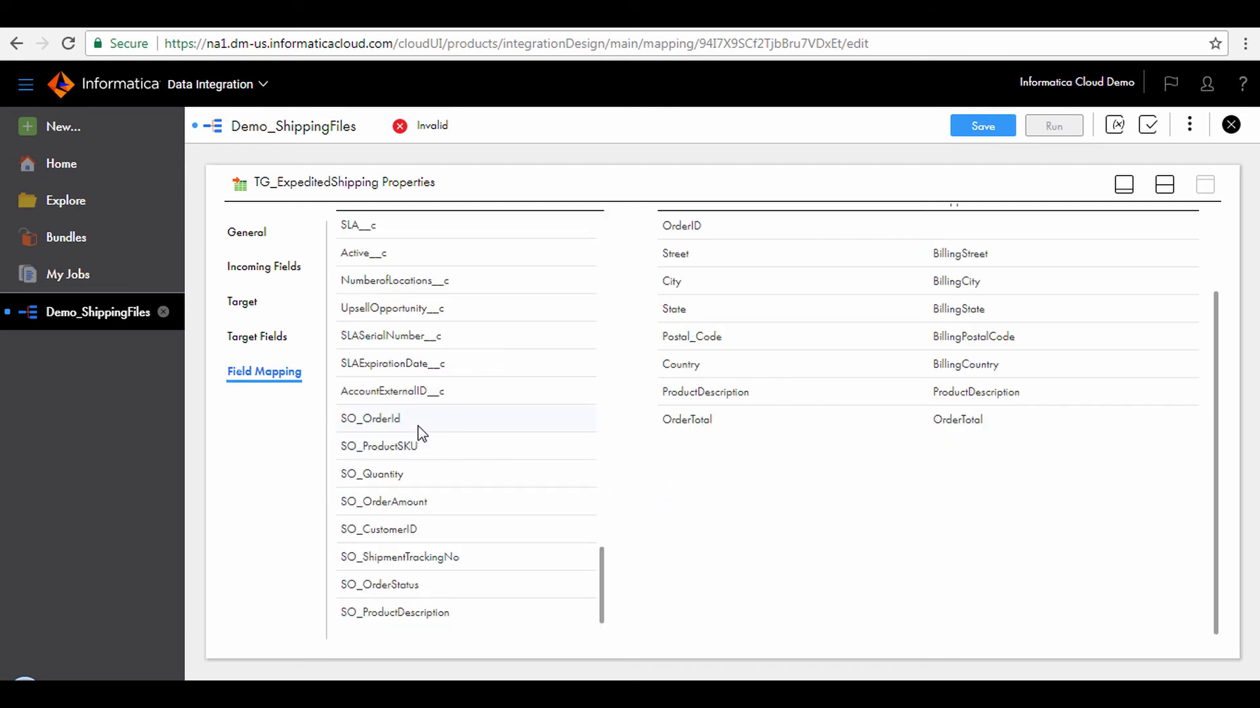
drag(422, 426, 914, 242)
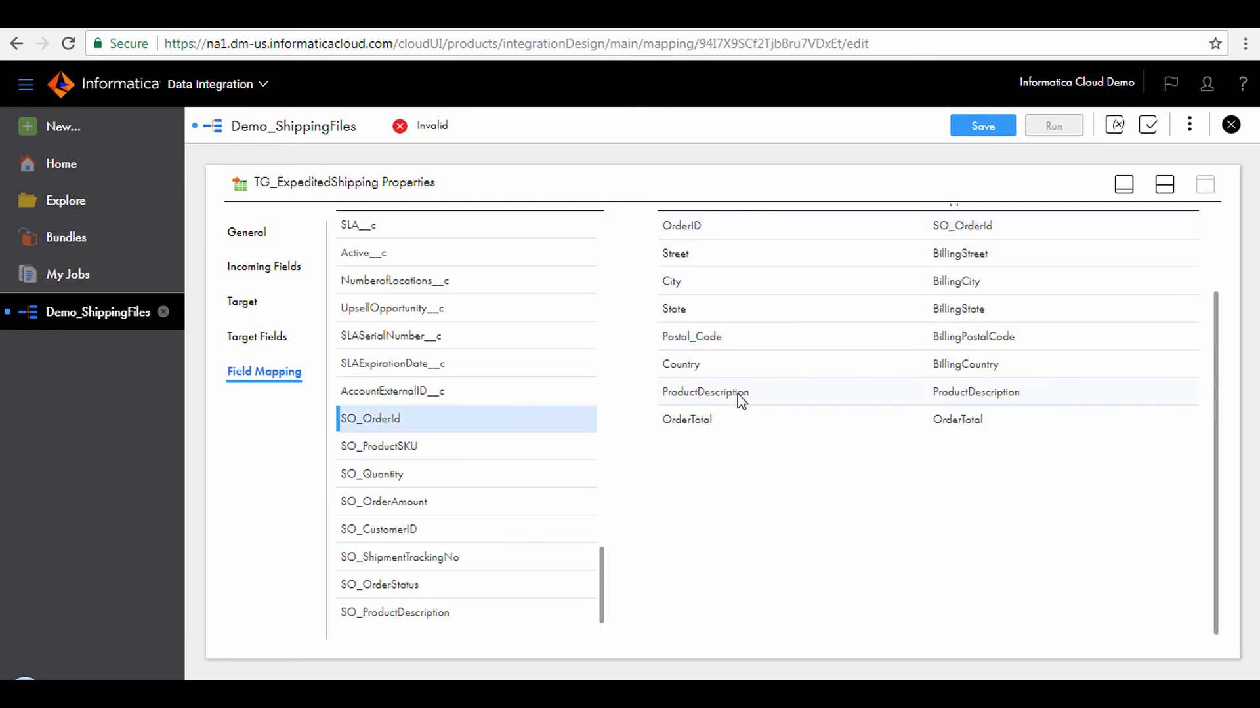
scroll(747, 400, up, 2)
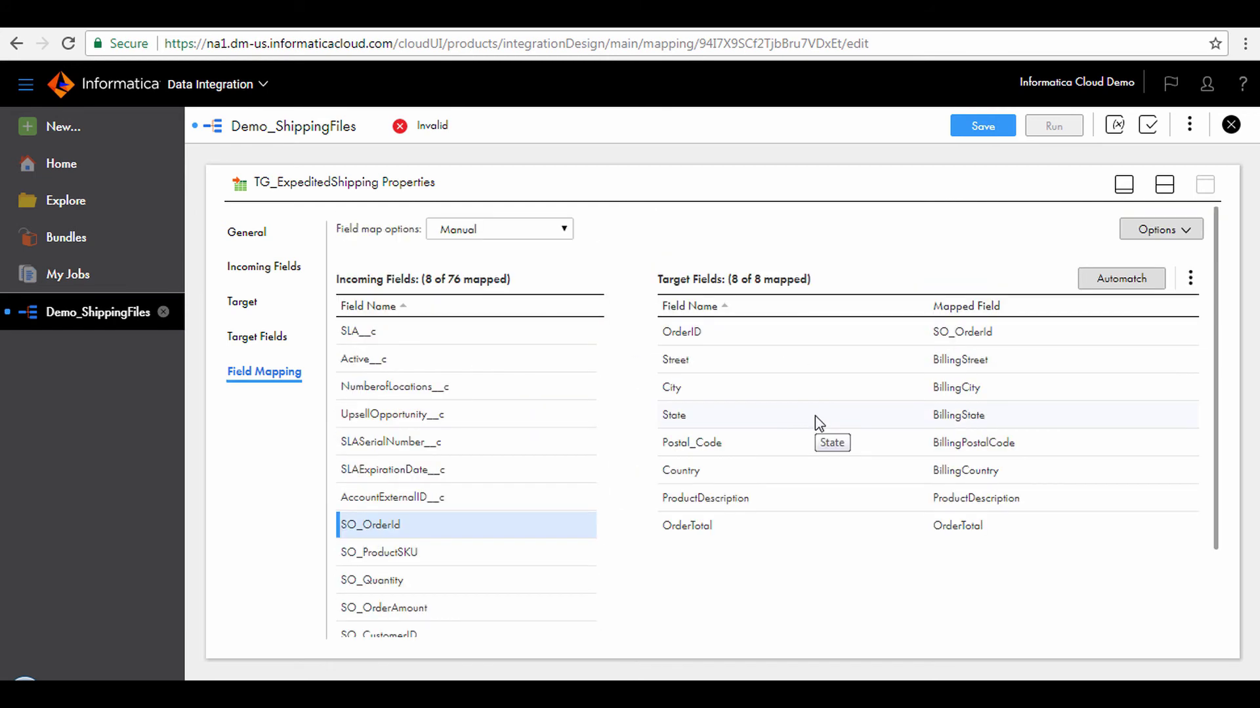
click(980, 128)
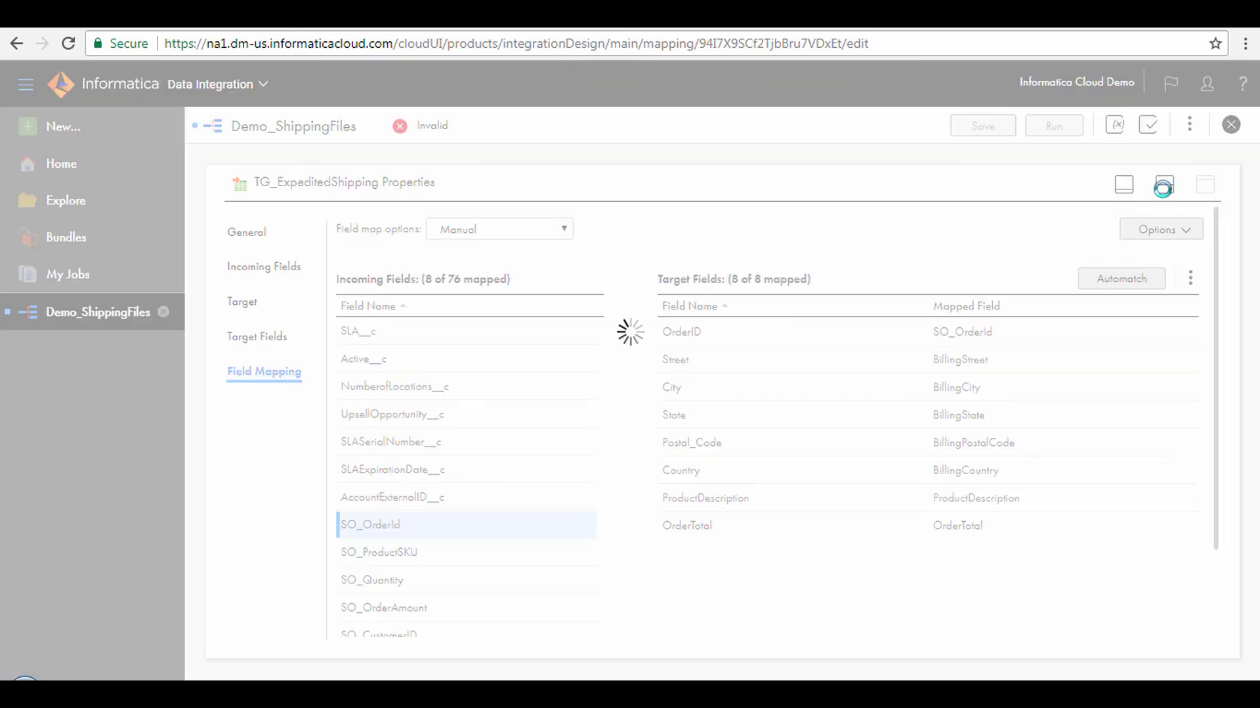
click(1163, 187)
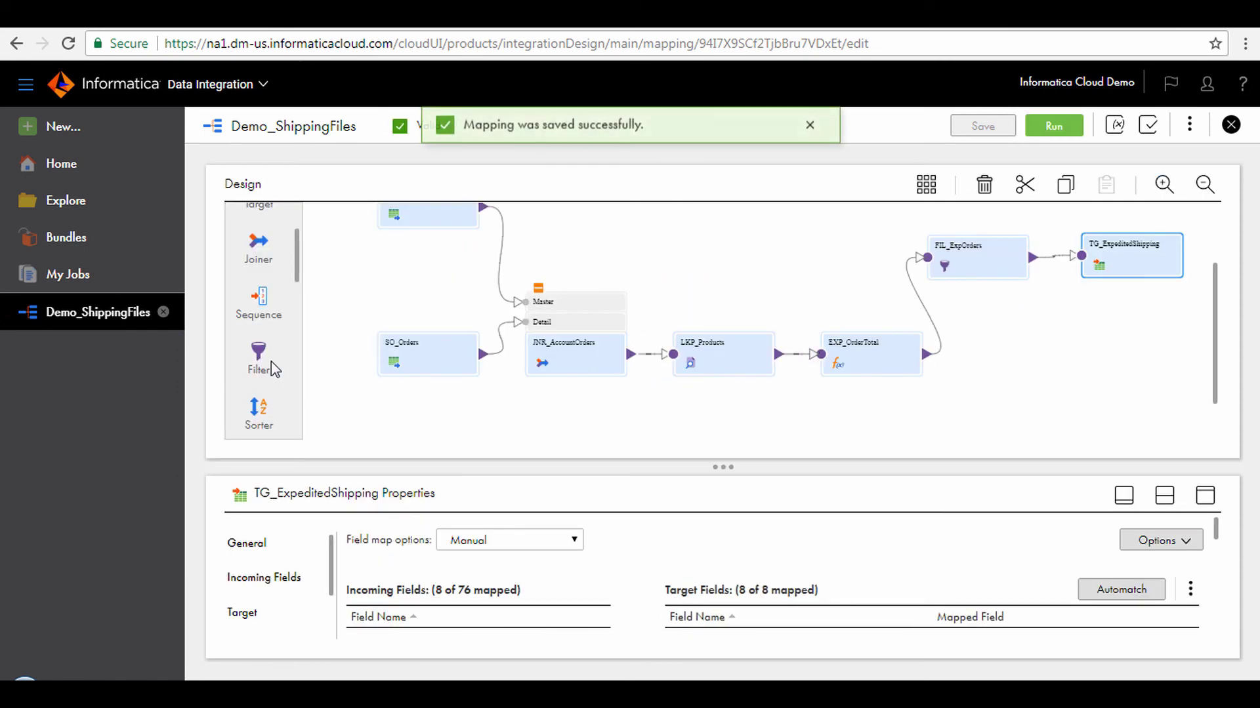
Add a second Filter transformation fed by EXP_OrderTotal and name it FIL_NormalShipping.
drag(256, 357, 1020, 357)
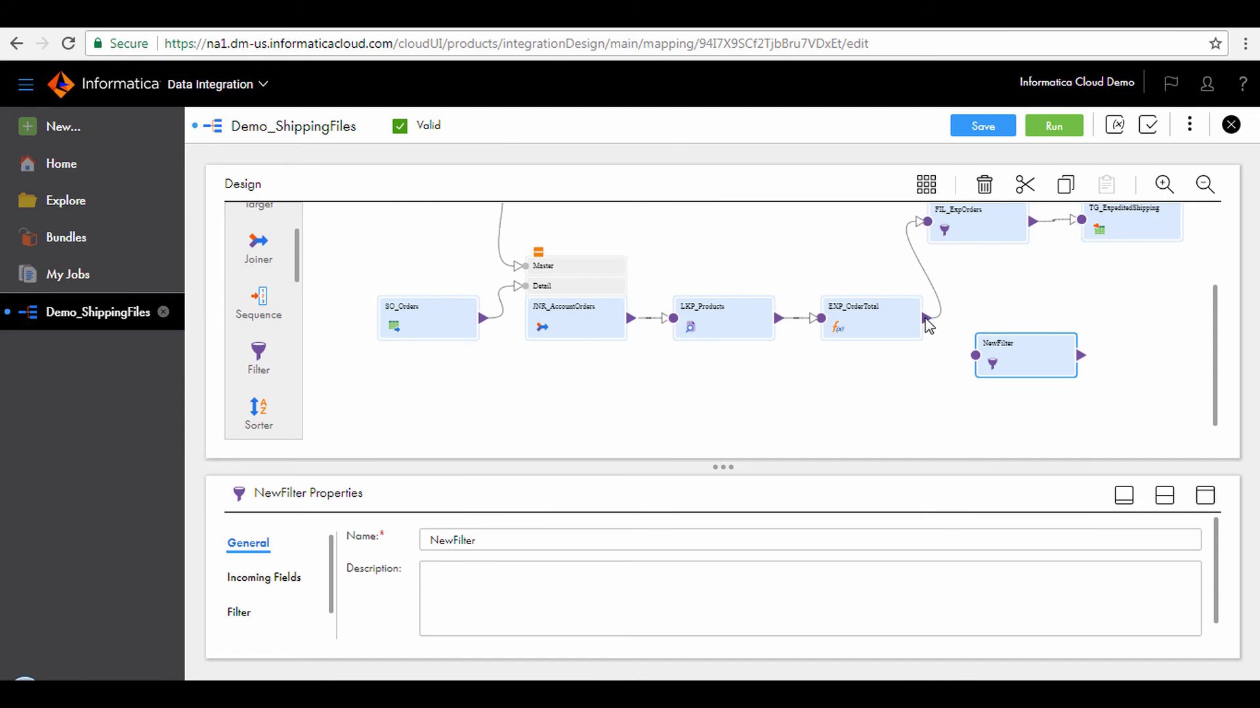
drag(926, 323, 974, 359)
double_click(456, 540)
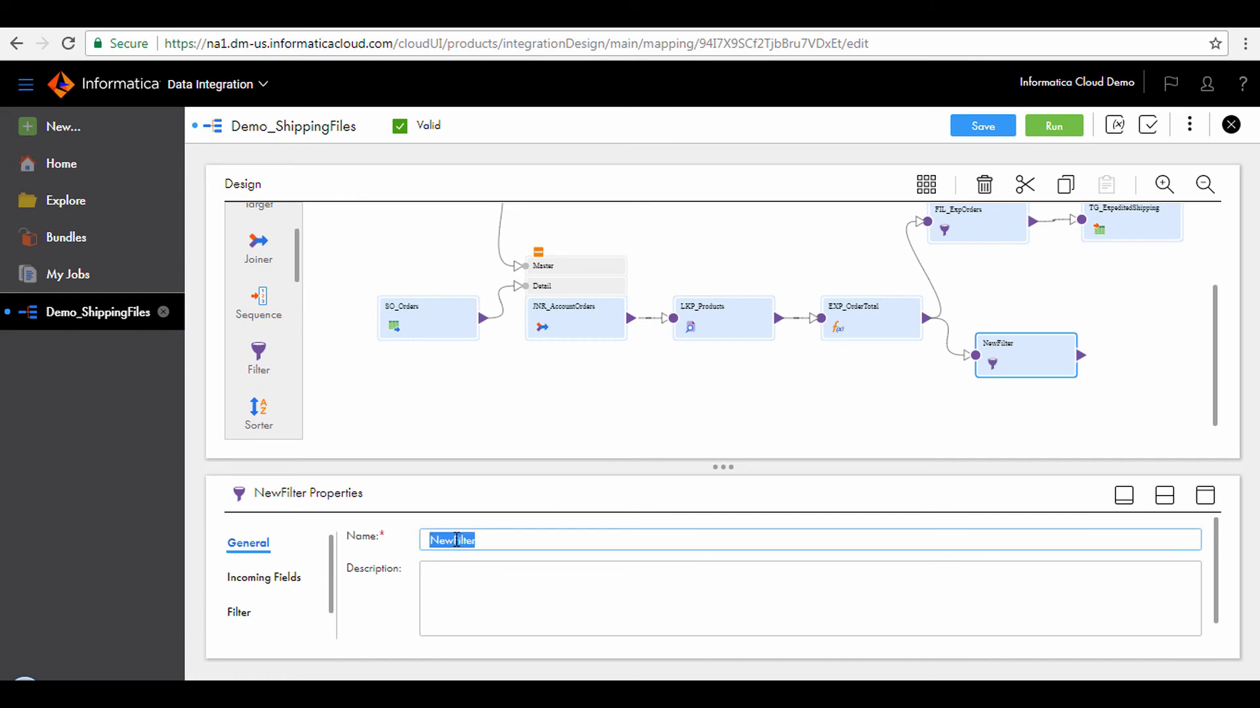
text(FIL_NormalShipping)
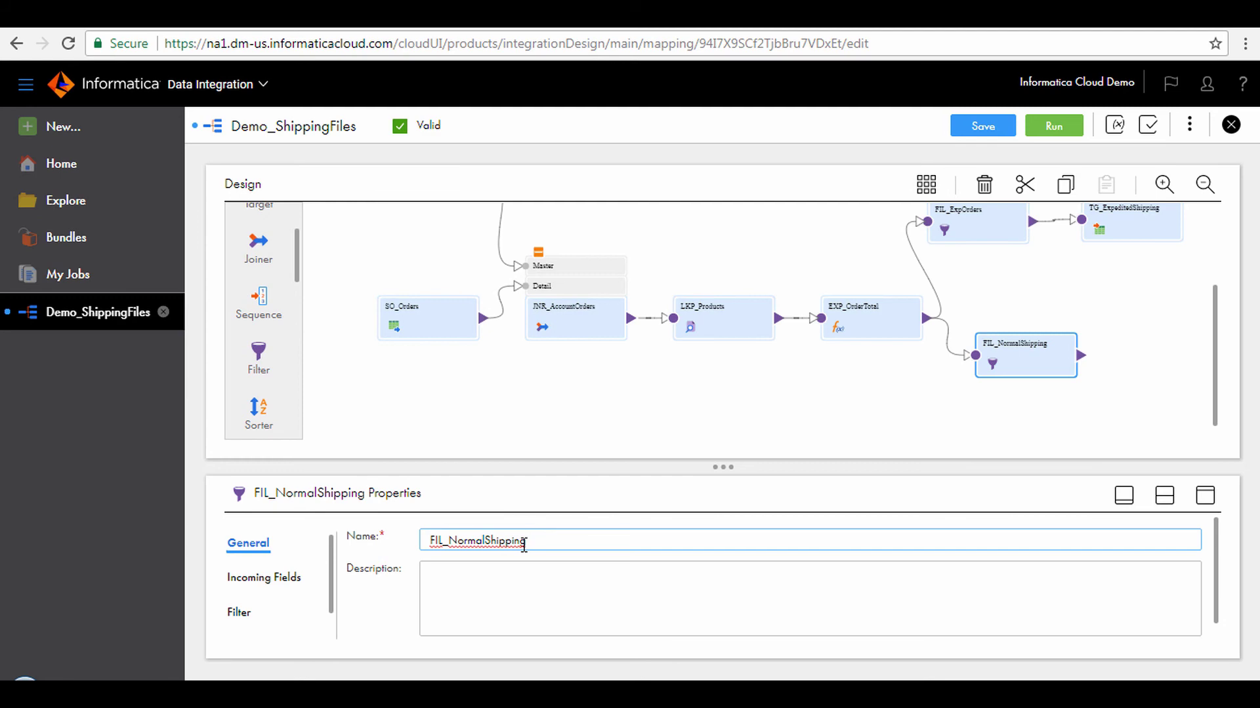
Add a simple filter condition OrderTotal < (Less than) 1500 to FIL_NormalShipping and save the mapping.
click(252, 614)
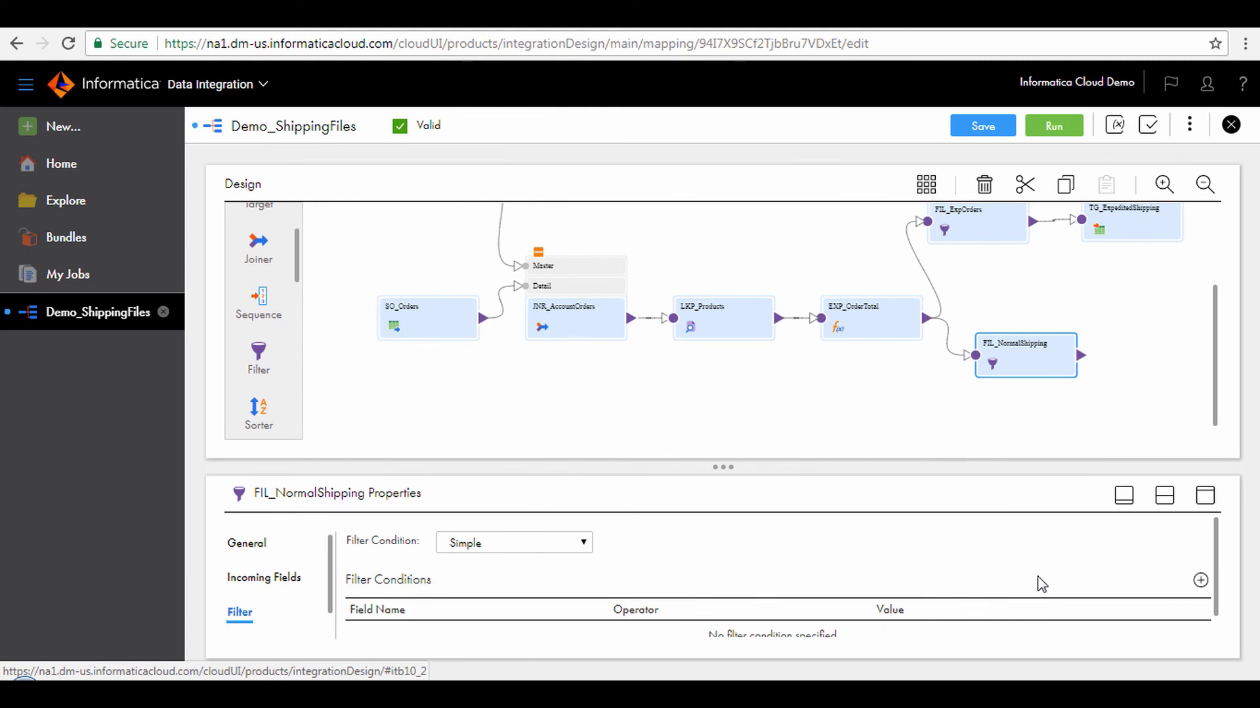
click(1200, 581)
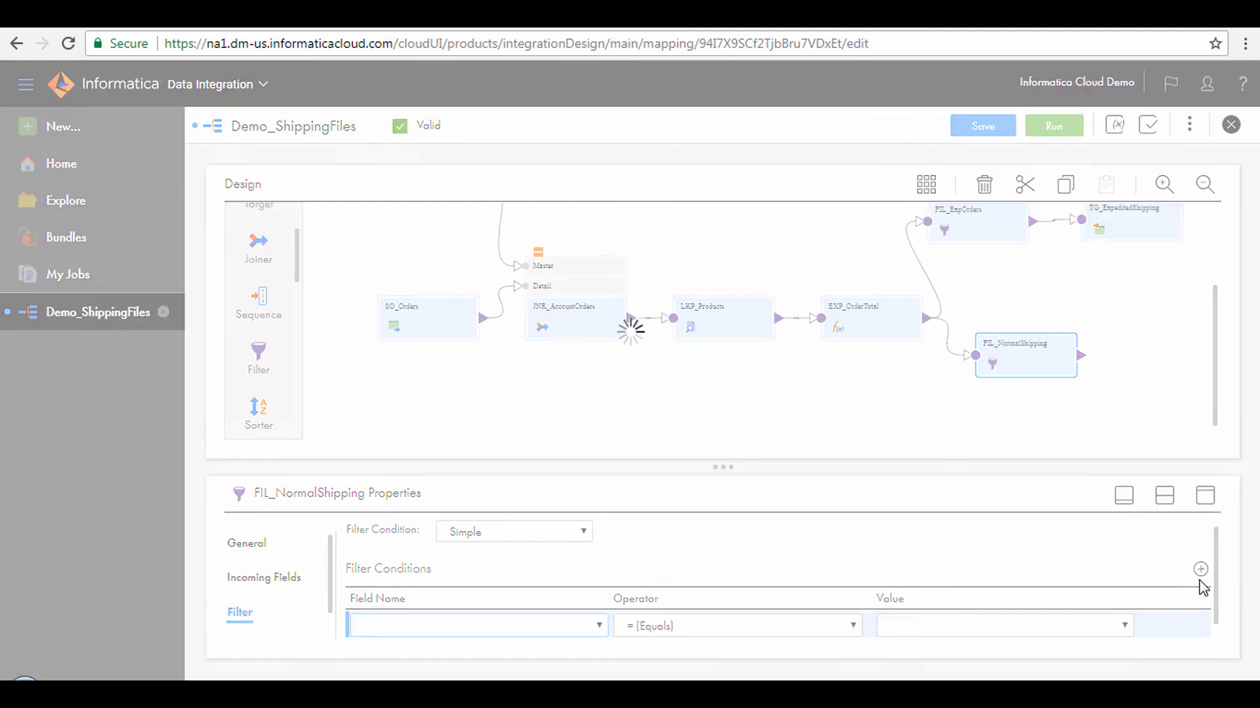
click(476, 626)
click(470, 340)
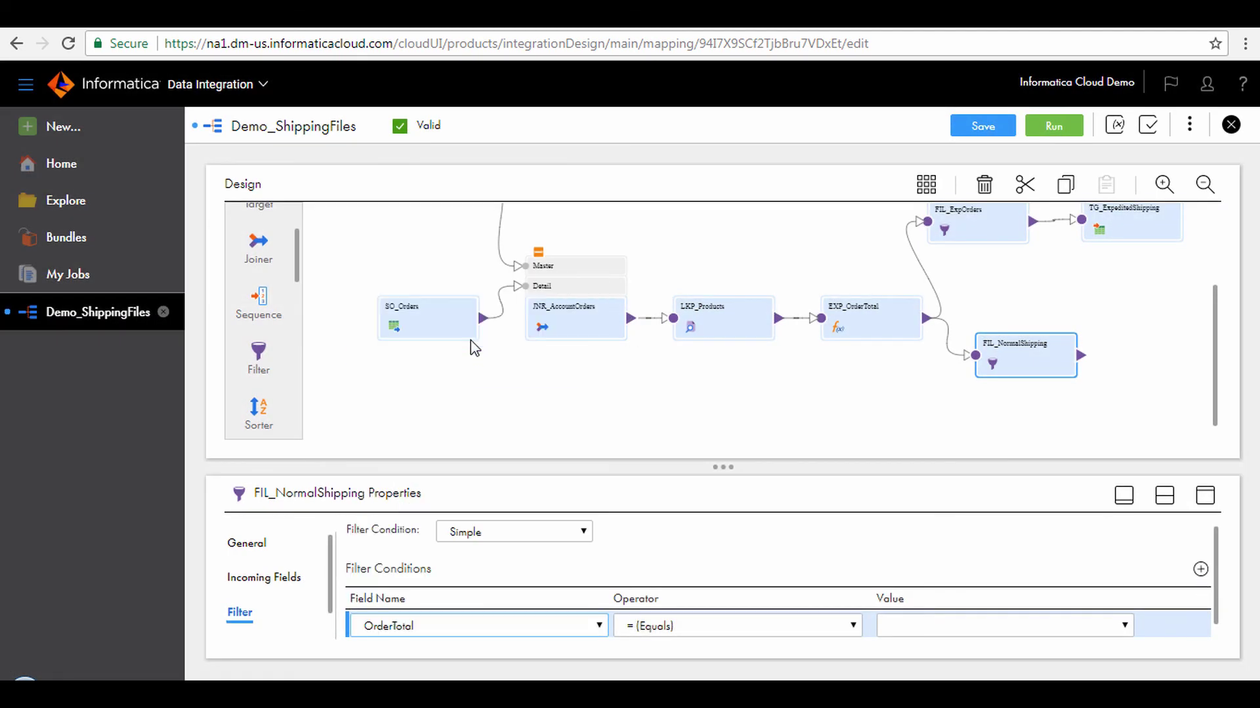
click(698, 624)
click(711, 539)
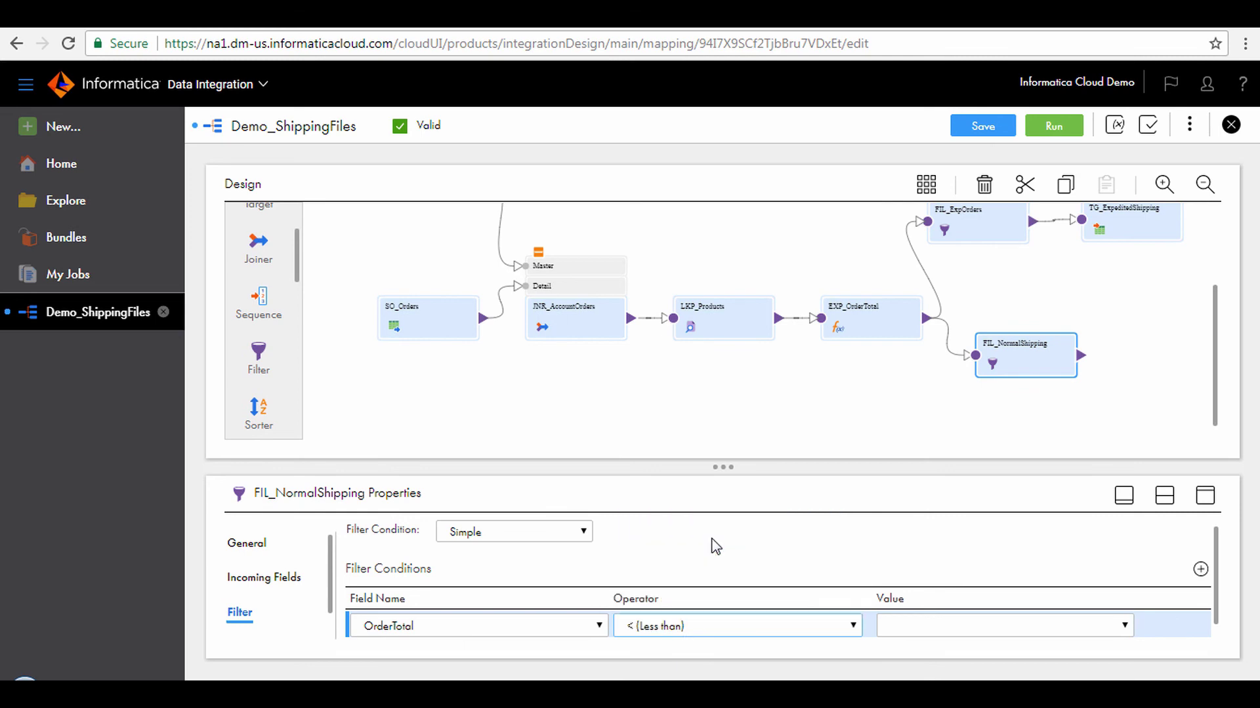
click(998, 623)
text(1500)
click(984, 127)
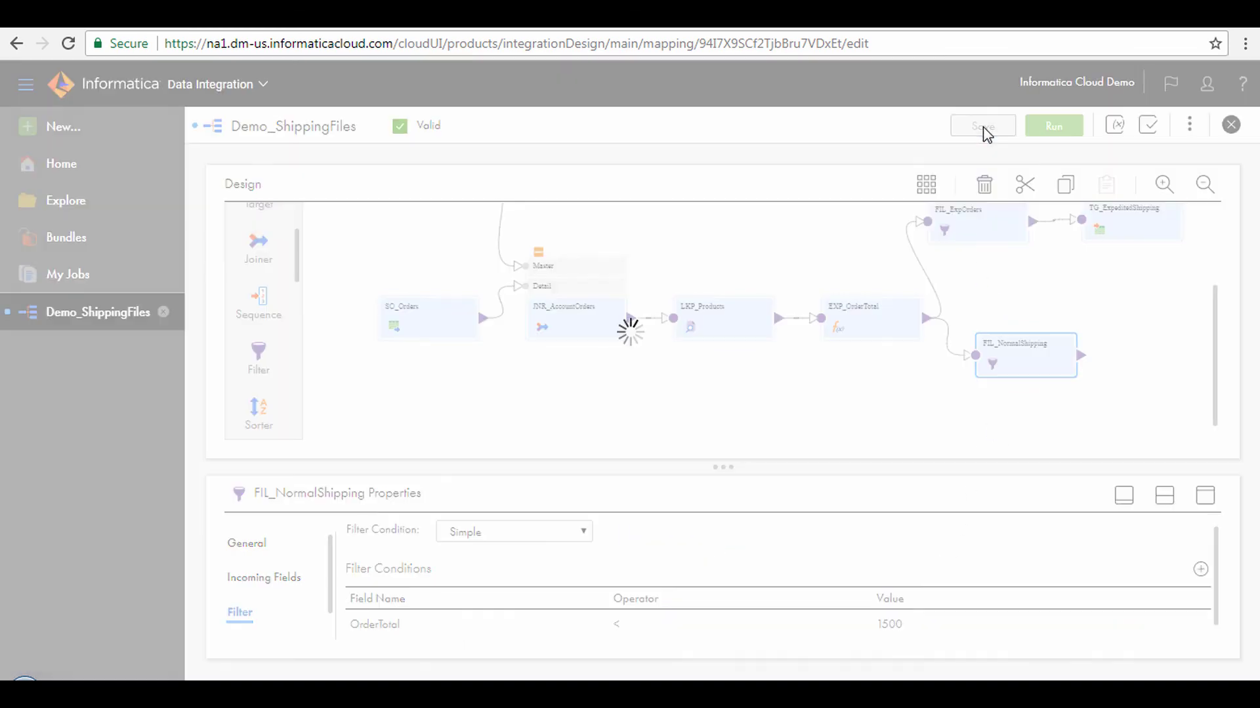
Add a Target transformation fed by FIL_NormalShipping and name it TG_NormalShipping.
scroll(249, 313, up, 2)
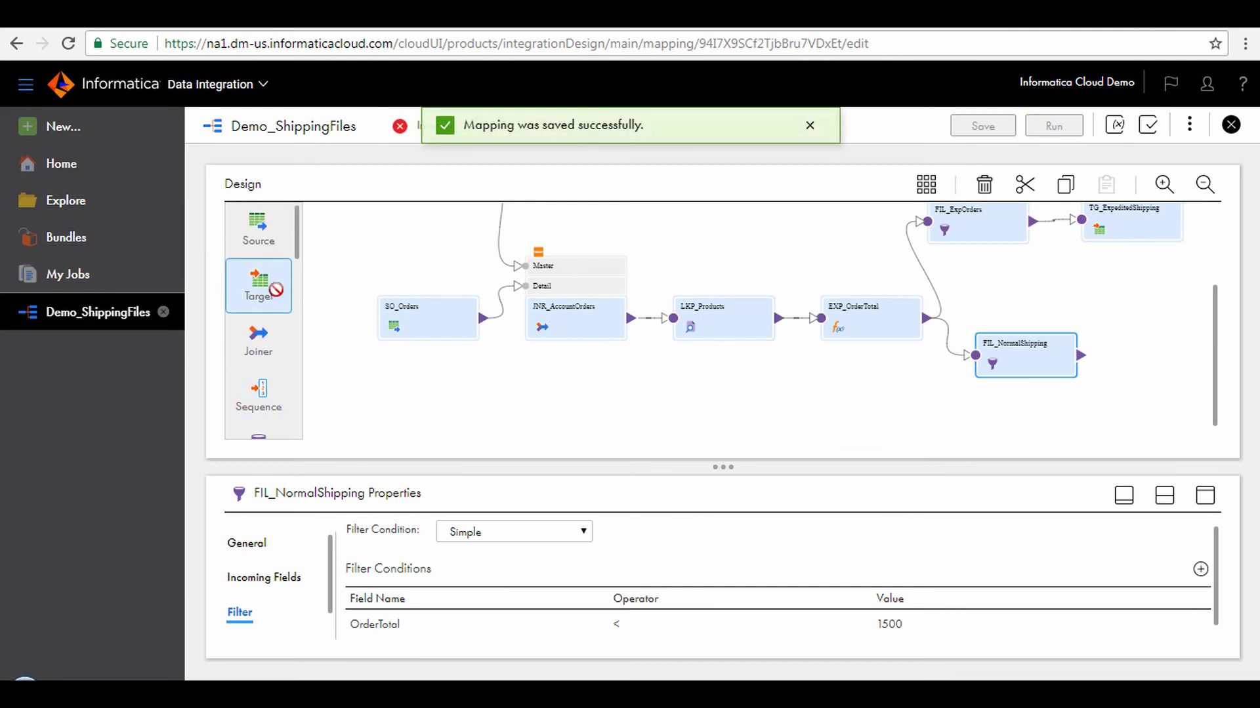
drag(269, 283, 1102, 325)
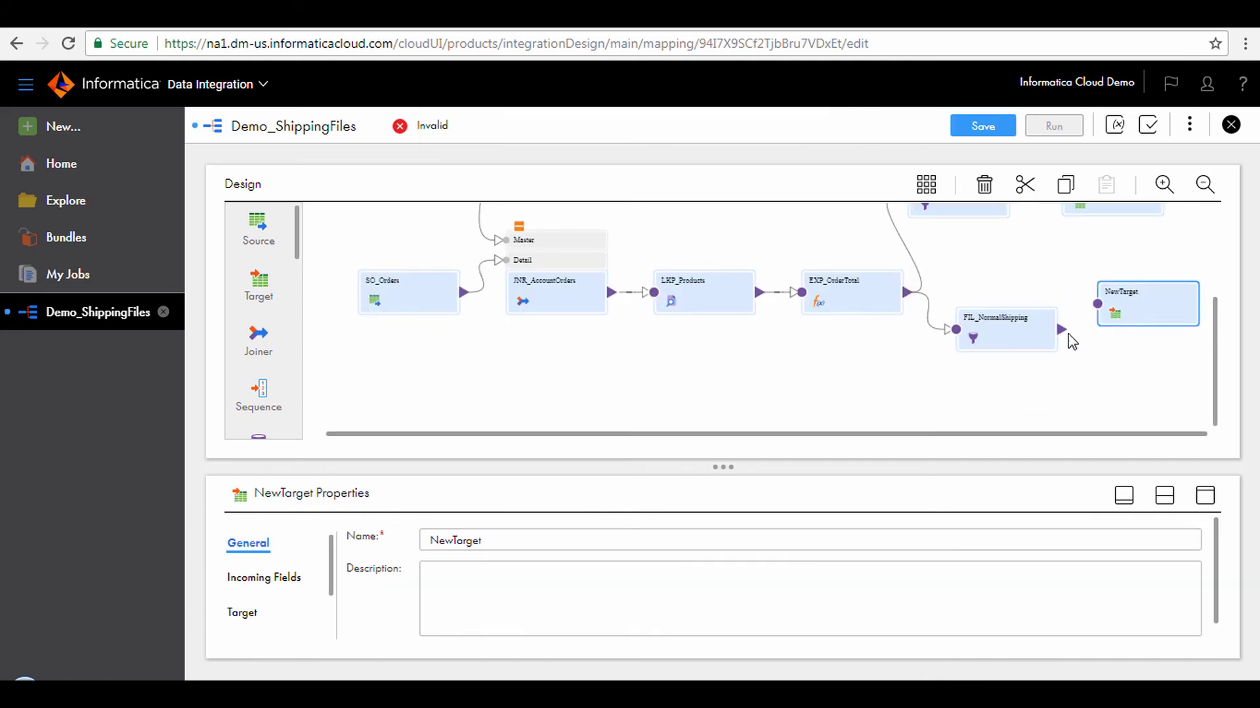
drag(1061, 329, 1100, 312)
double_click(454, 542)
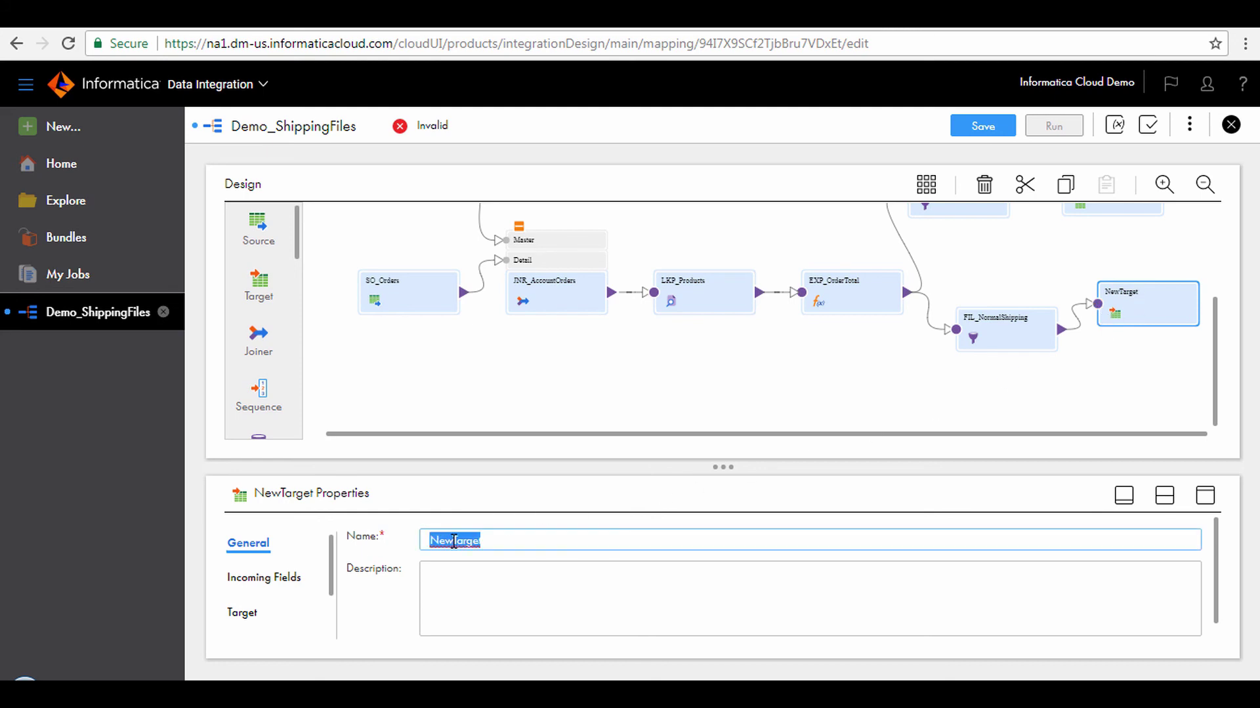
text(TG_NormalShipping)
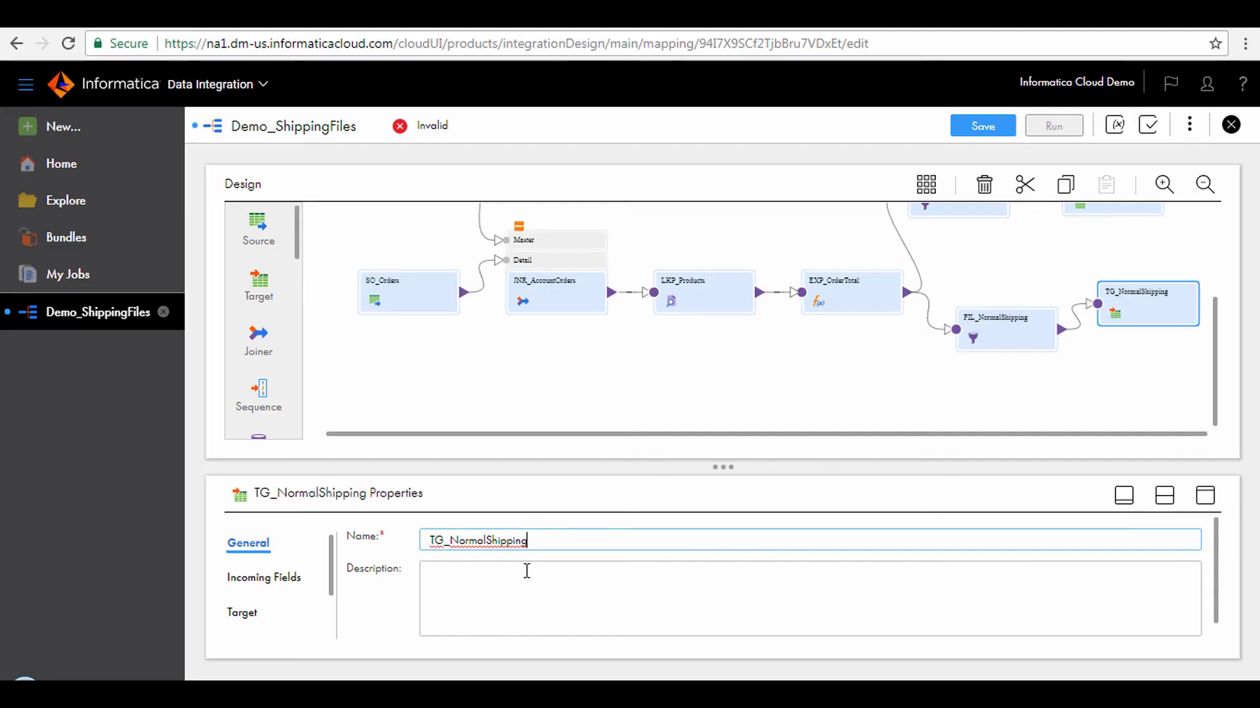
Set the TG_NormalShipping connection to XX_ LocalCSVFiles and choose the existing NormalShipping.csv as its target object.
click(253, 617)
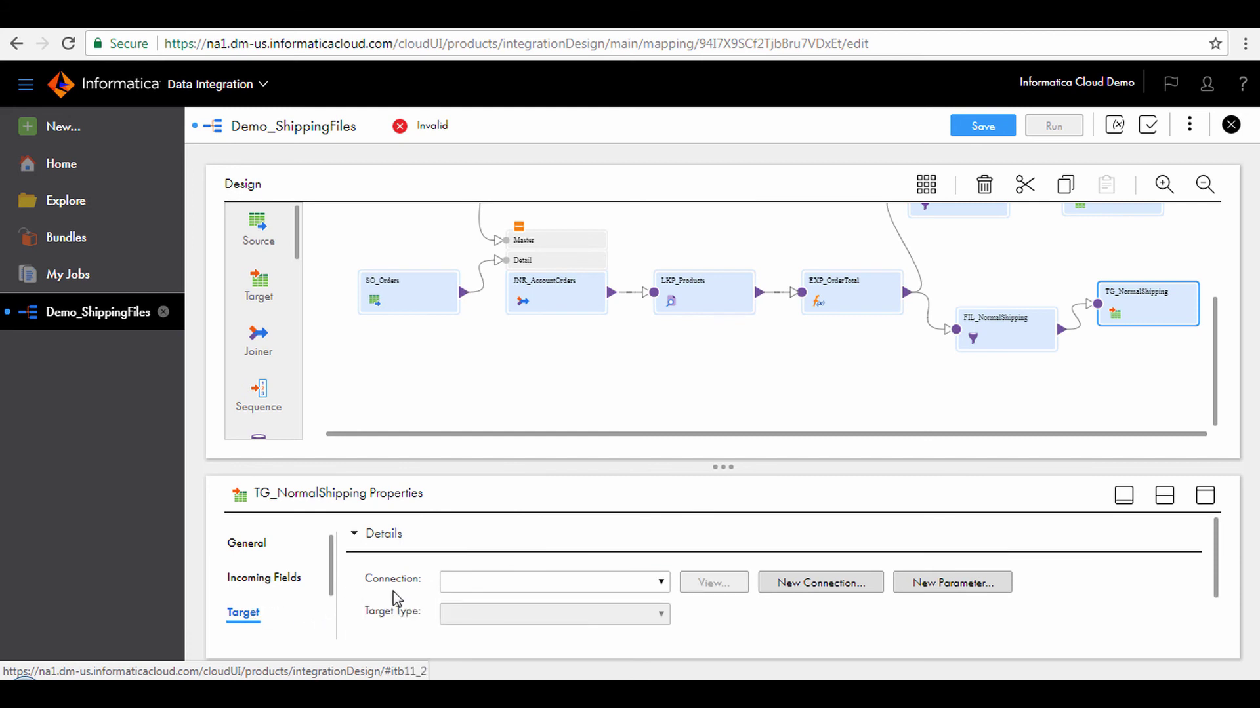
click(520, 582)
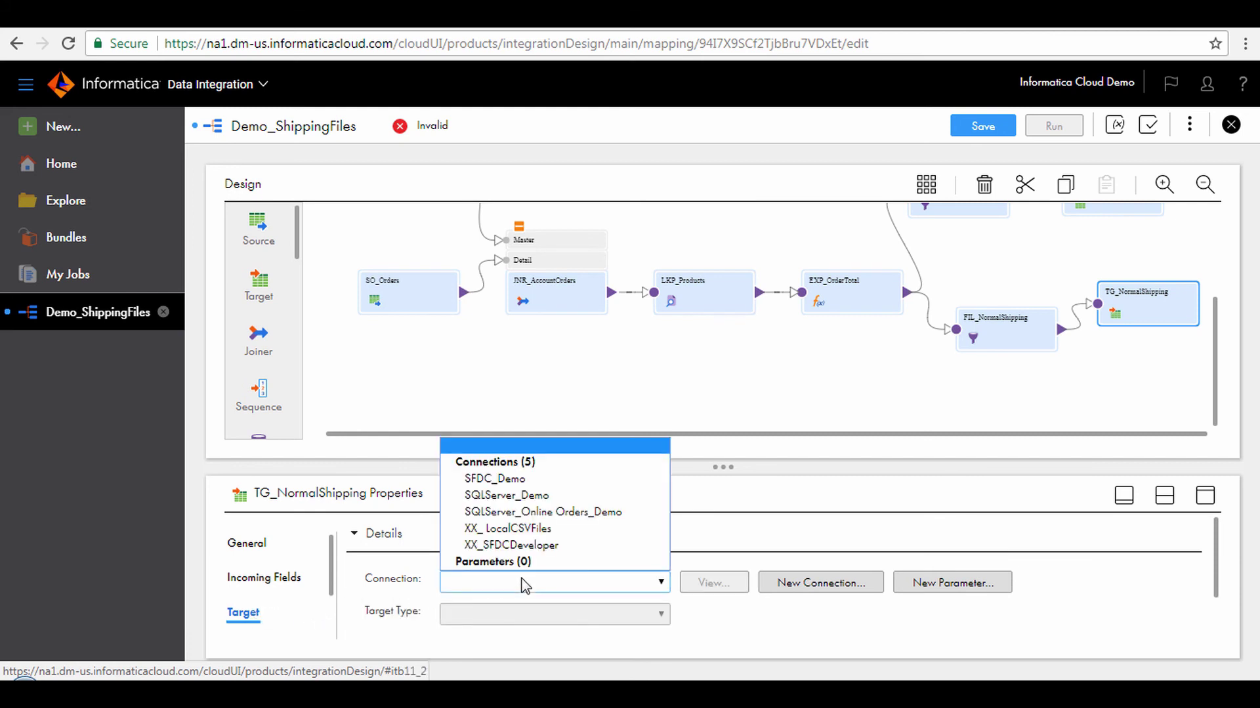
click(543, 531)
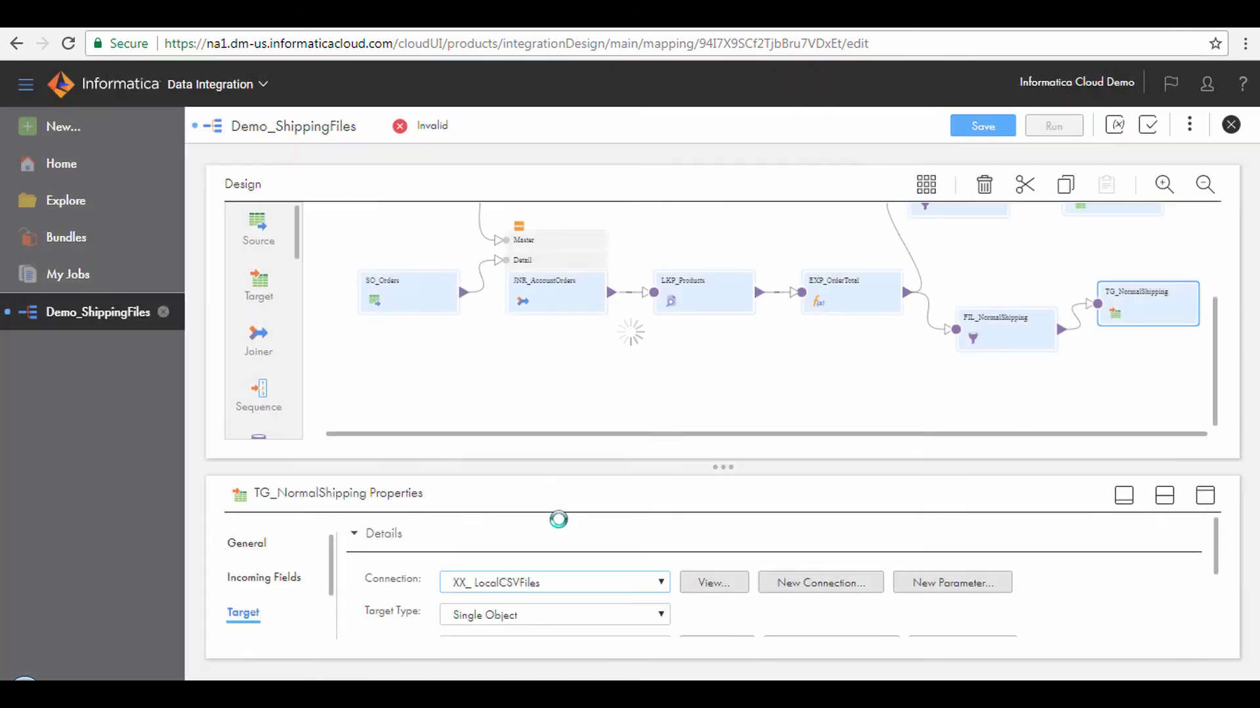
drag(717, 467, 722, 408)
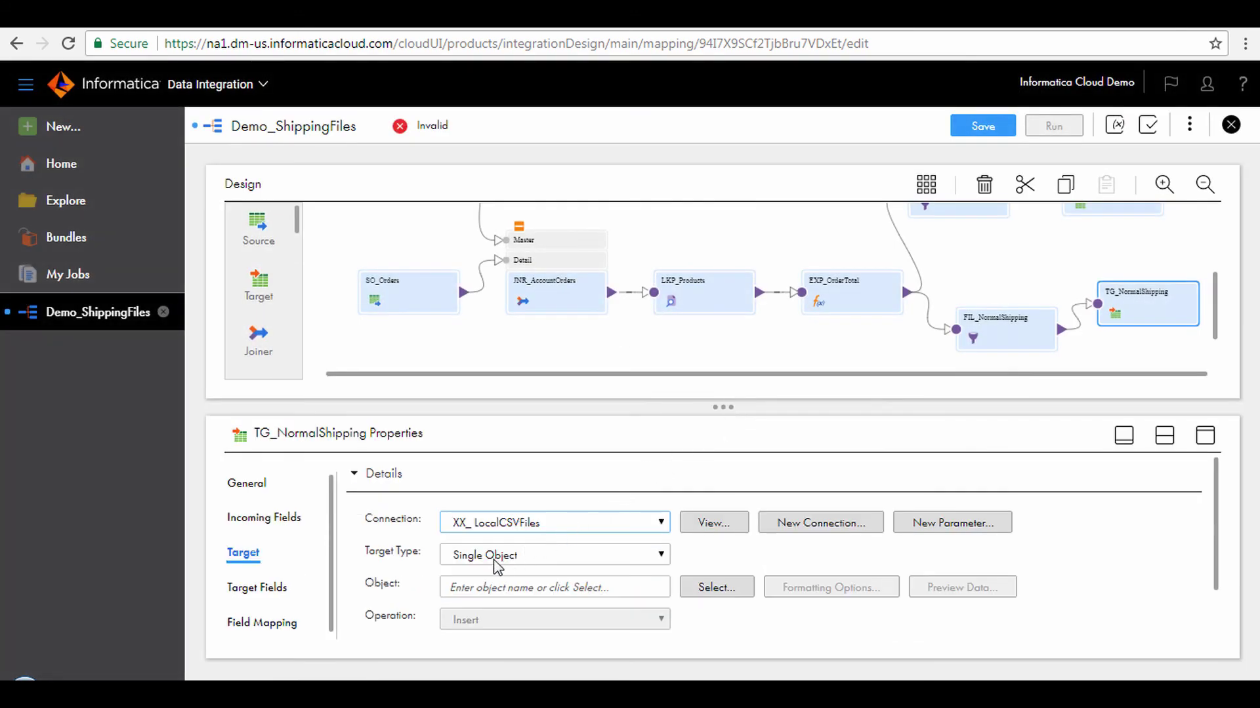
click(720, 597)
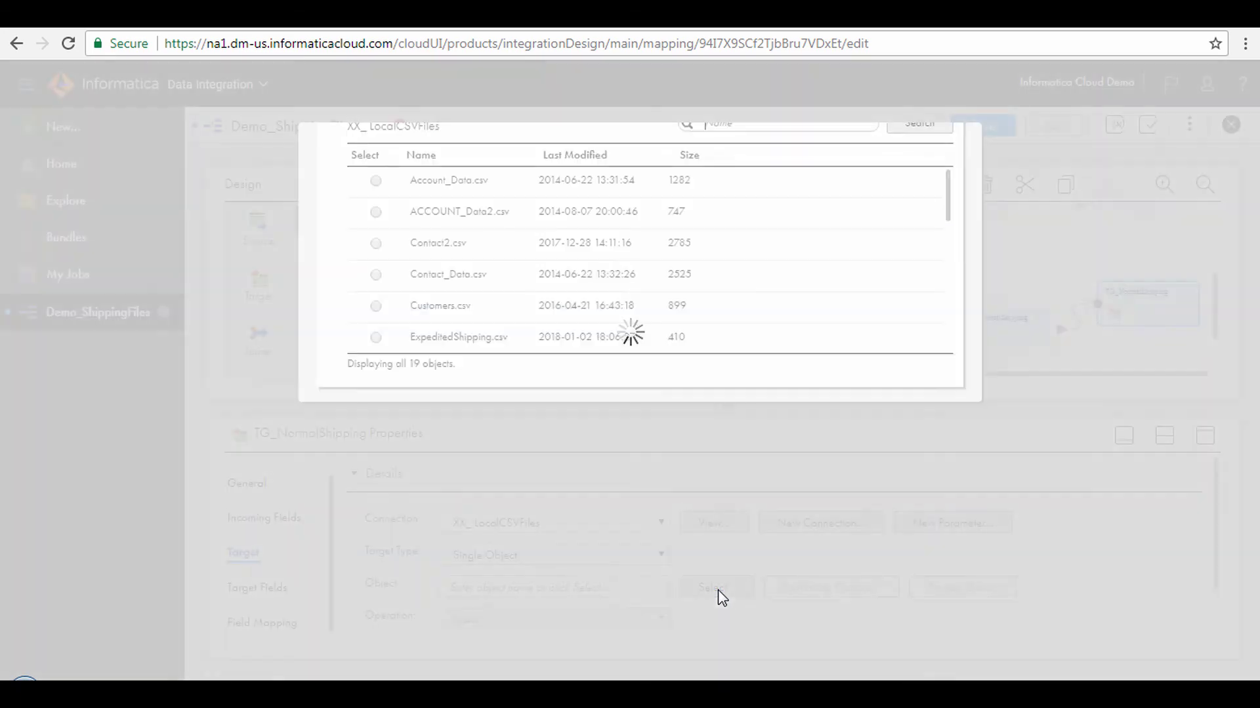
scroll(532, 439, down, 2)
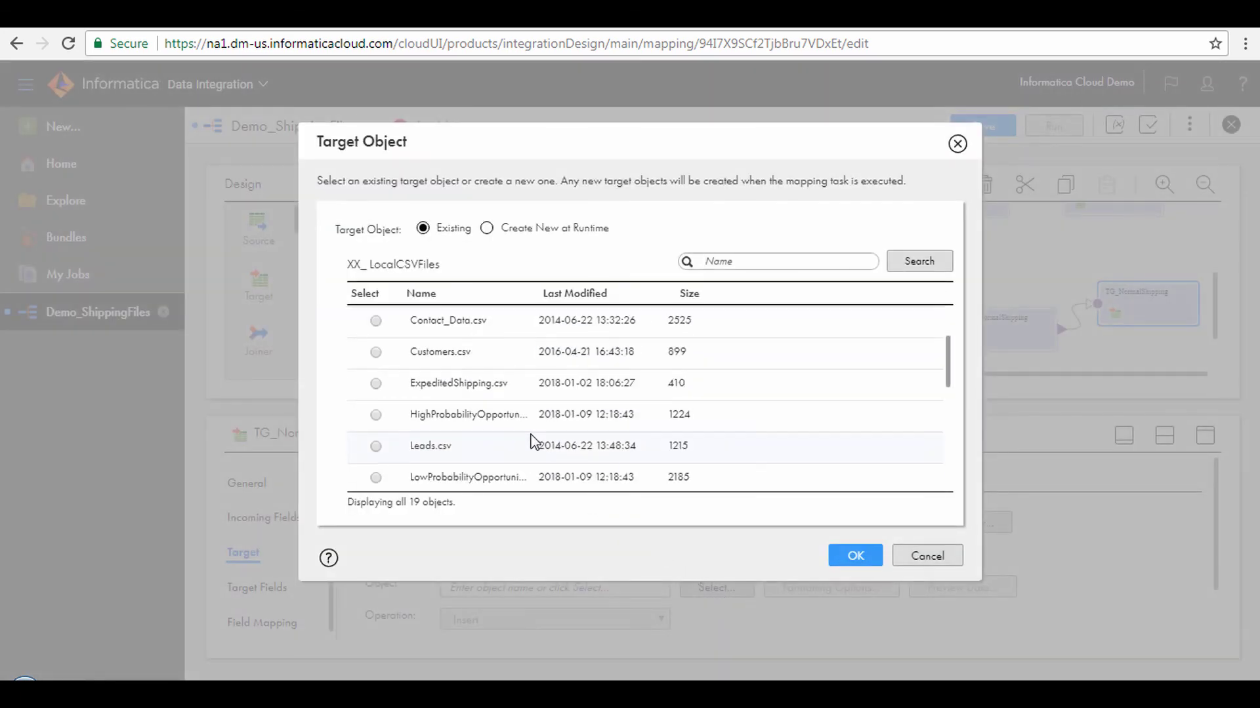
scroll(530, 443, down, 3)
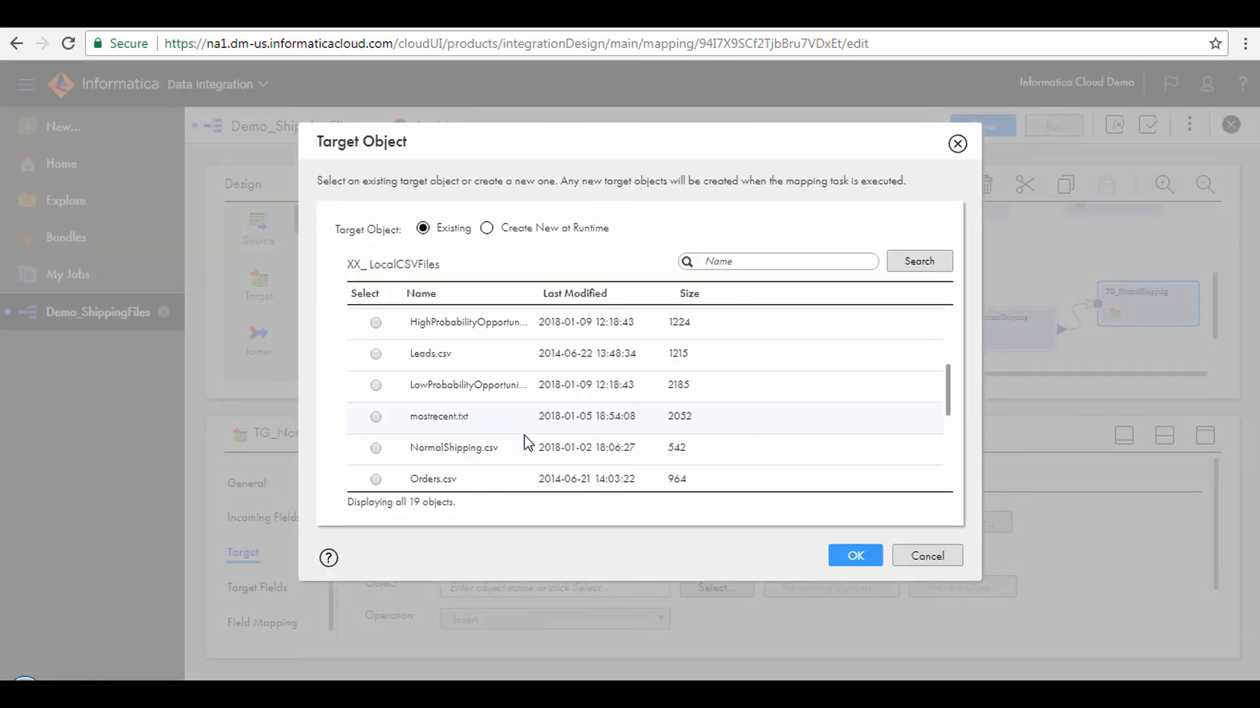
click(479, 446)
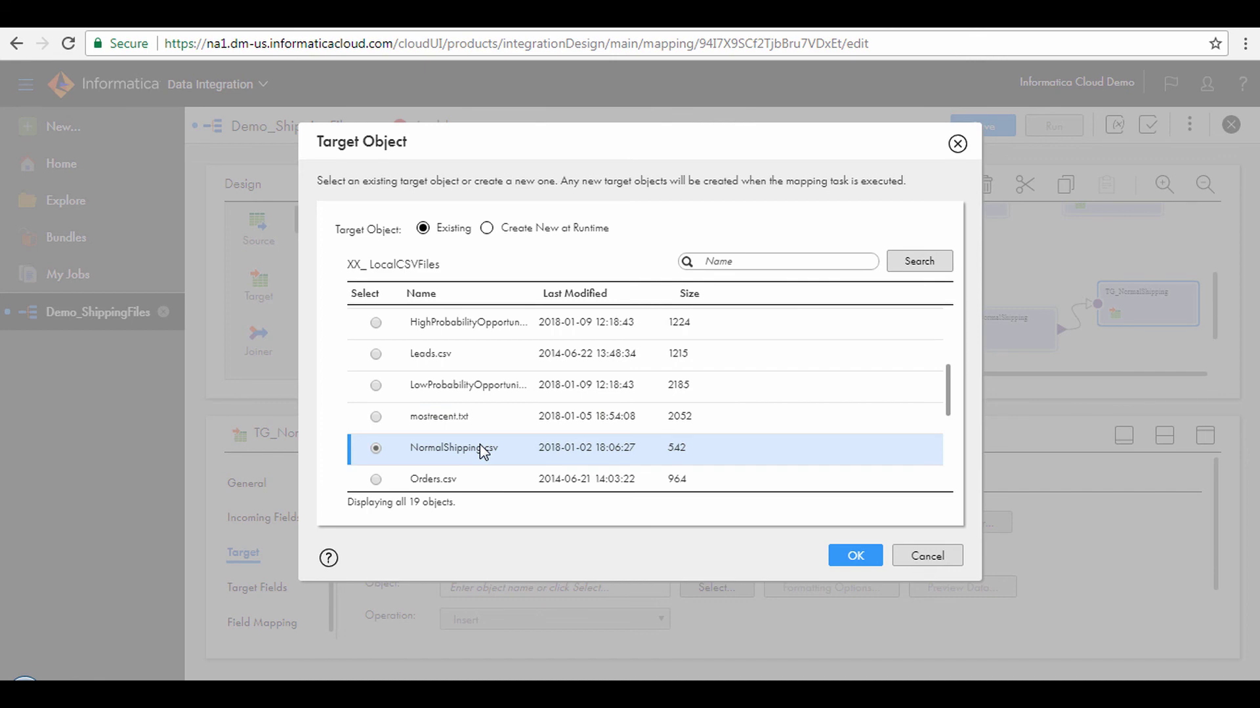
click(846, 558)
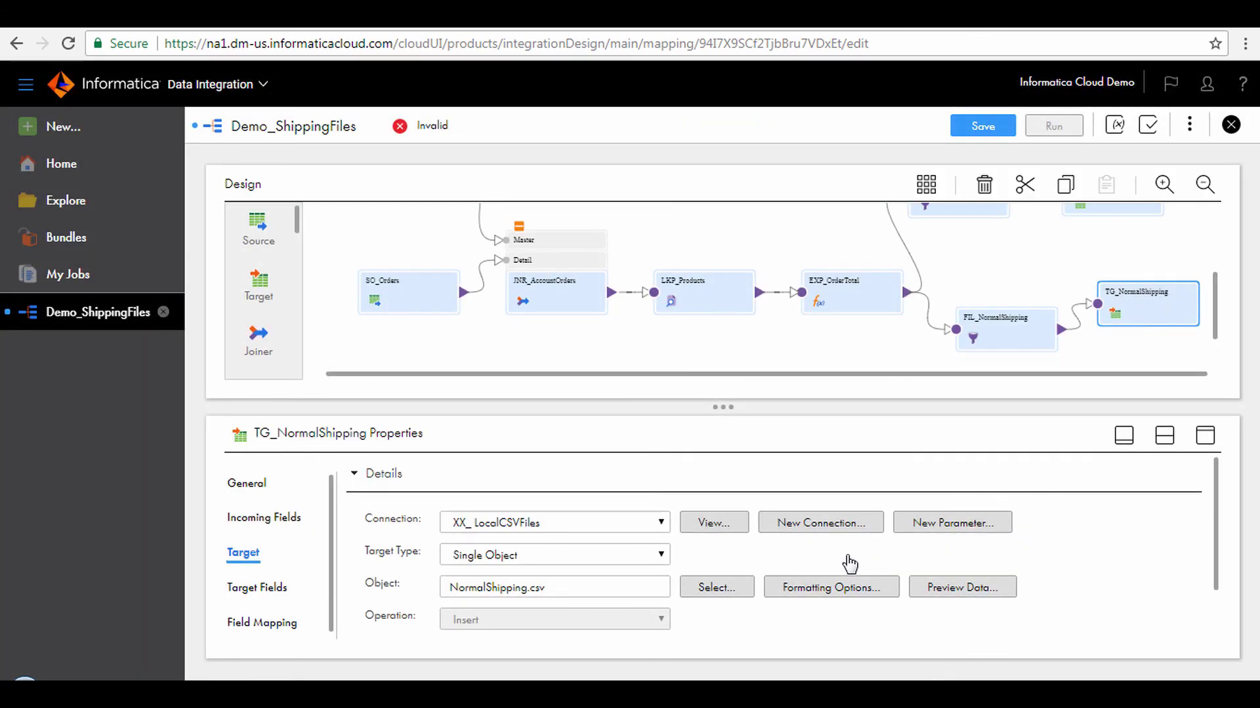
Automatch TG_NormalShipping's fields and map SO_OrderId to OrderID and the billing address fields to Street, City, State, Postal_Code and Country.
click(265, 624)
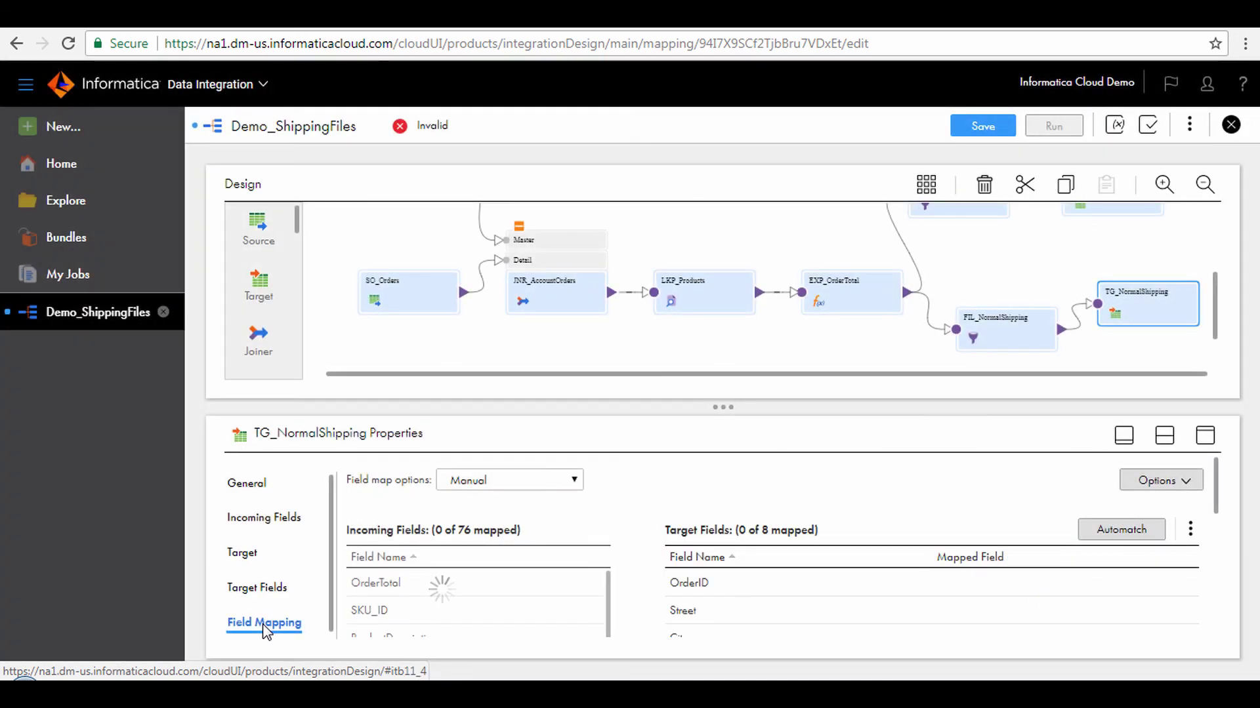
click(1205, 435)
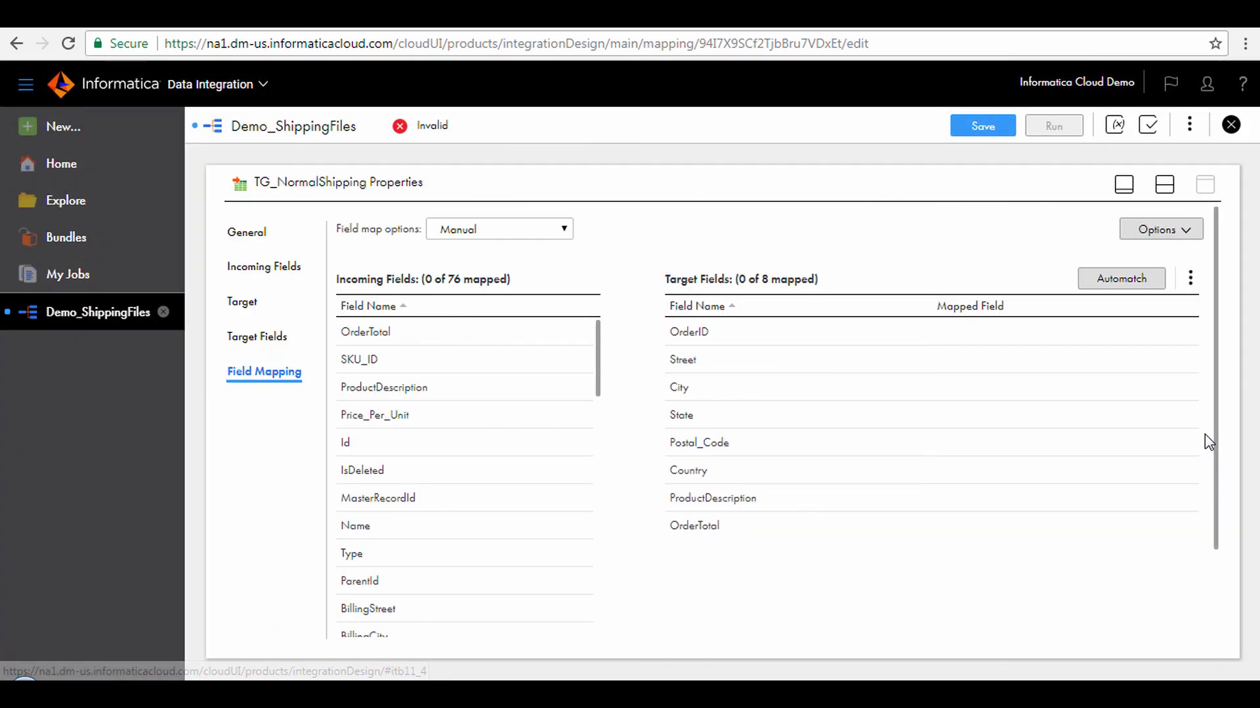
click(1133, 283)
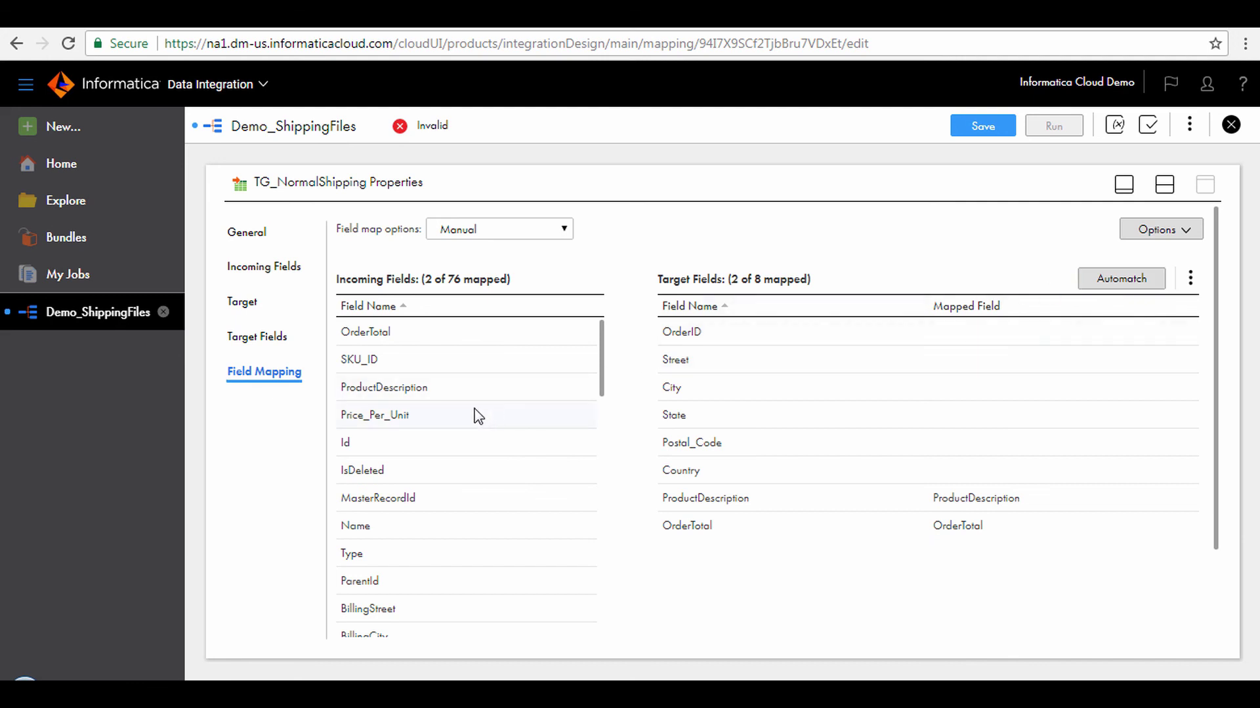
scroll(474, 416, down, 3)
drag(371, 525, 776, 347)
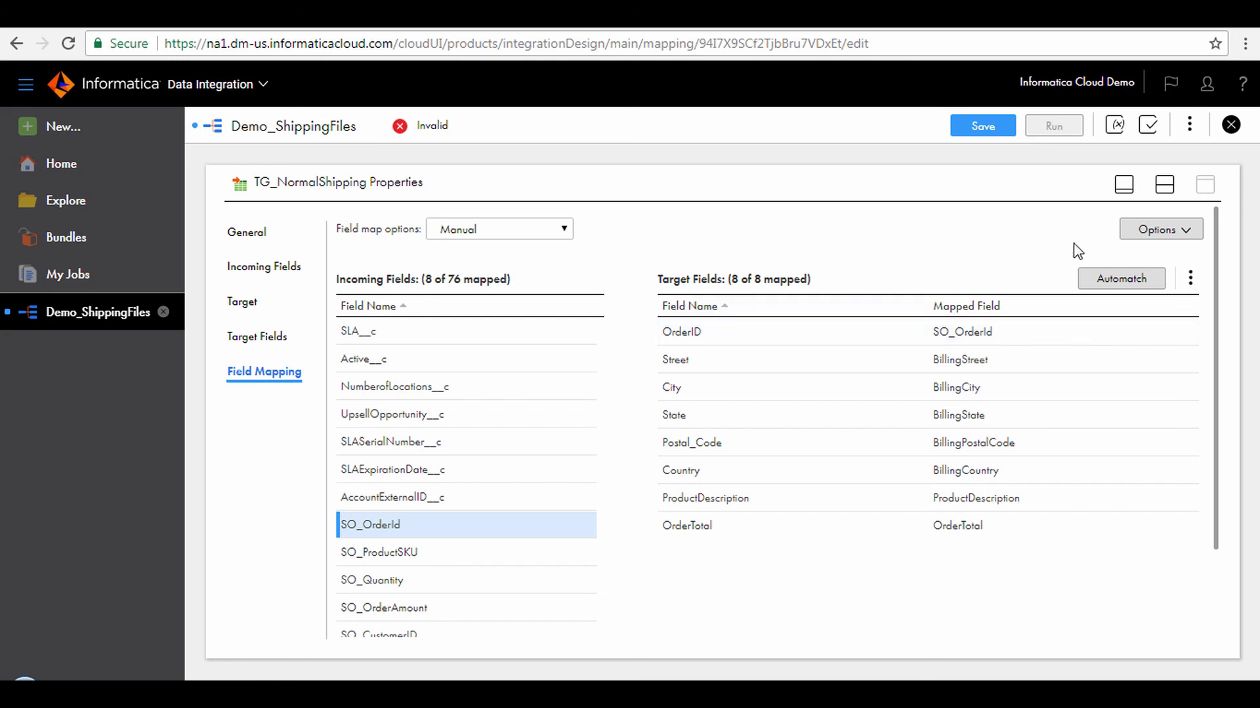
Save the mapping, auto-arrange all transformations on the design canvas, and save the new layout.
click(1164, 185)
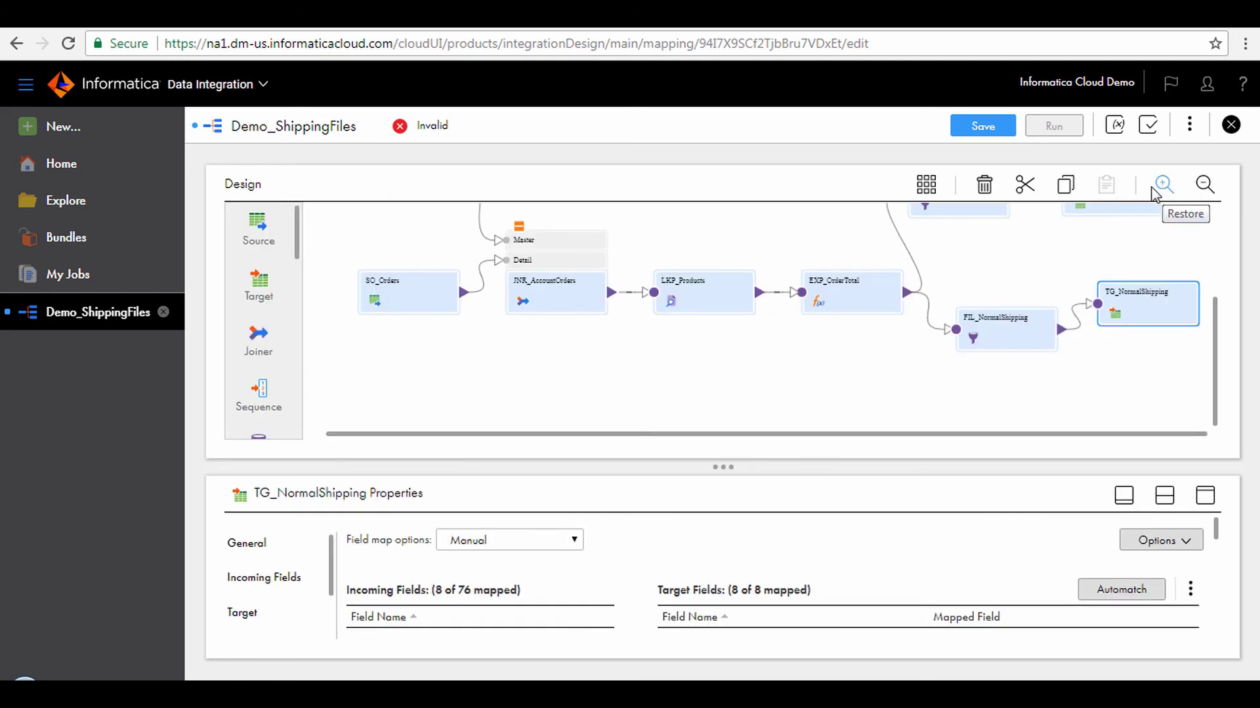
click(992, 128)
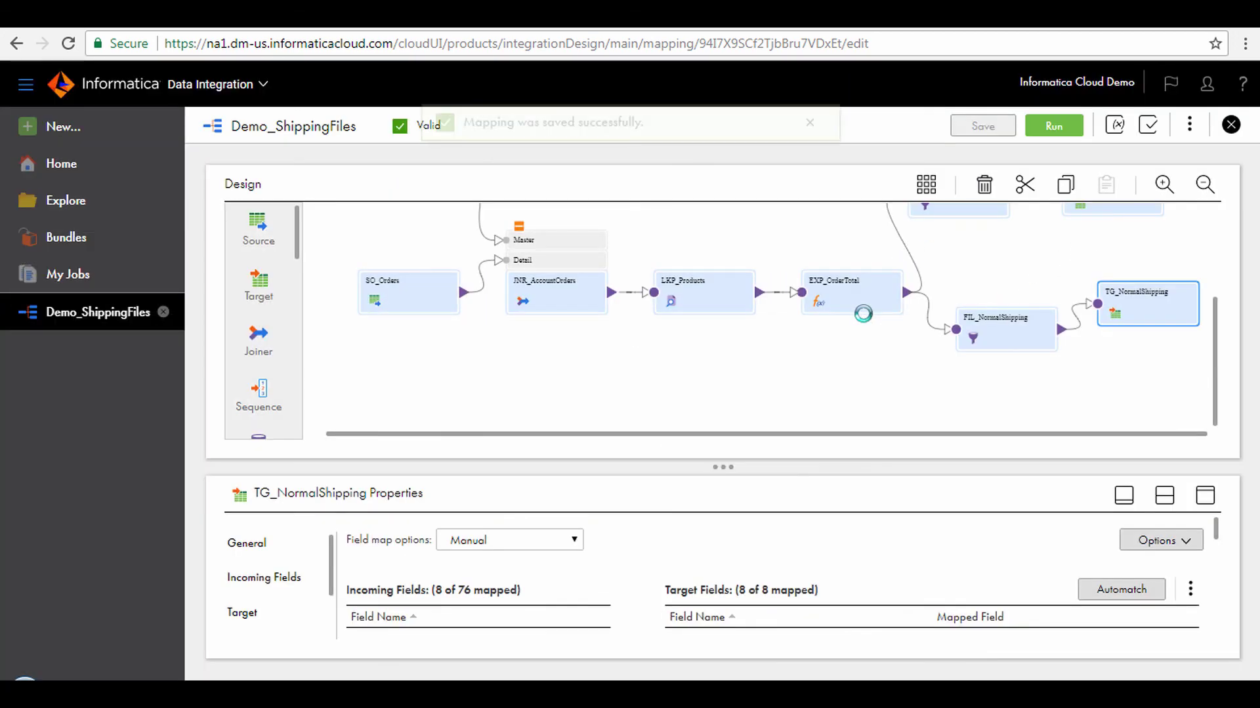
click(925, 184)
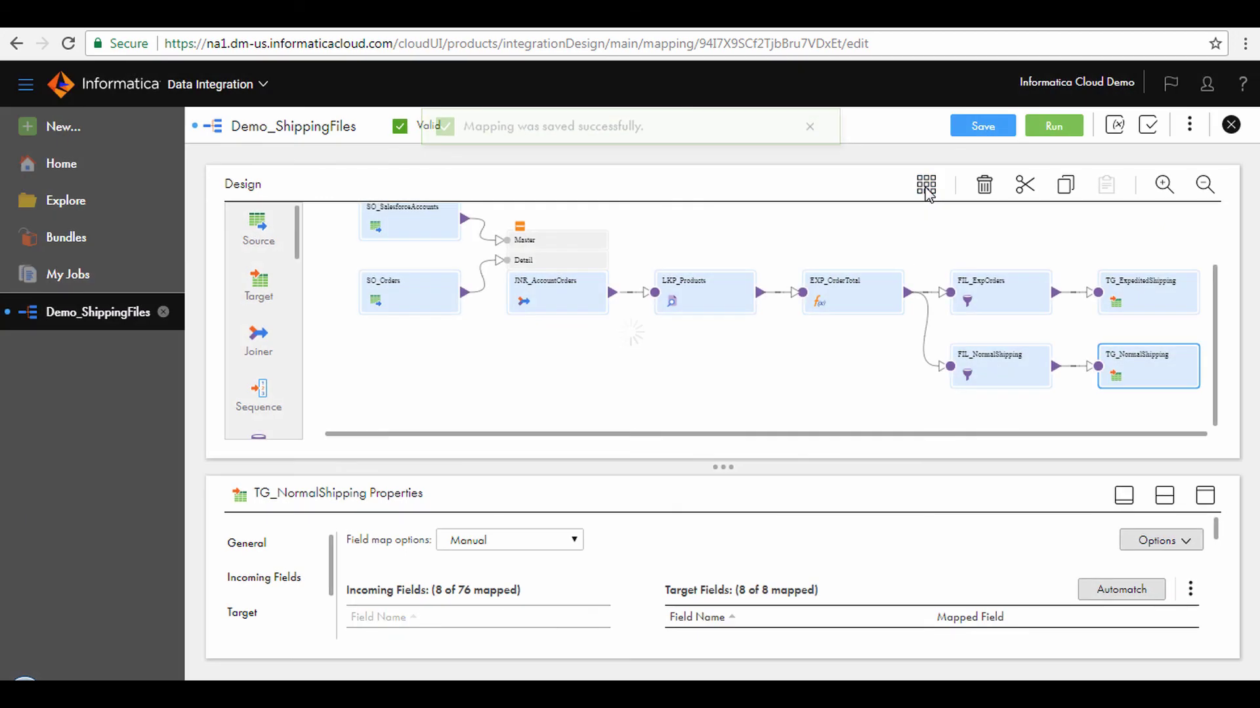
click(982, 129)
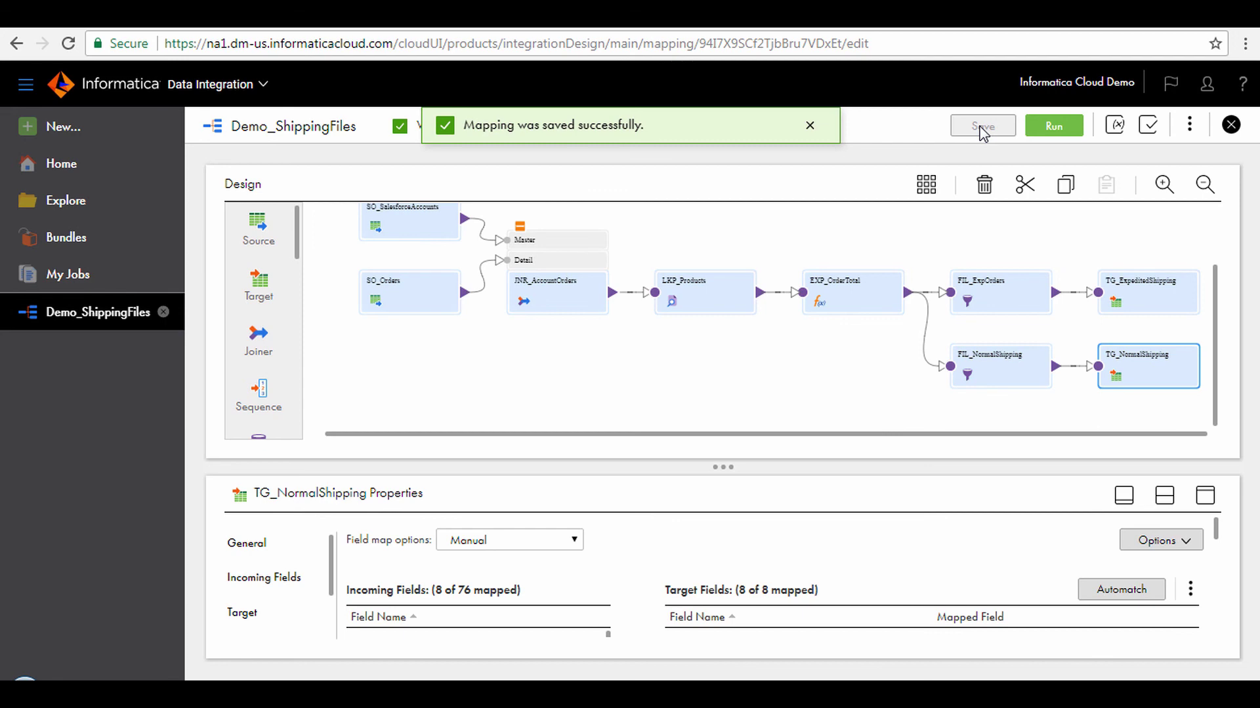
Run Demo_ShippingFiles in the XX_Agent_Group runtime environment and view the ExpeditedShipping and NormalShipping output files in Excel.
click(1053, 127)
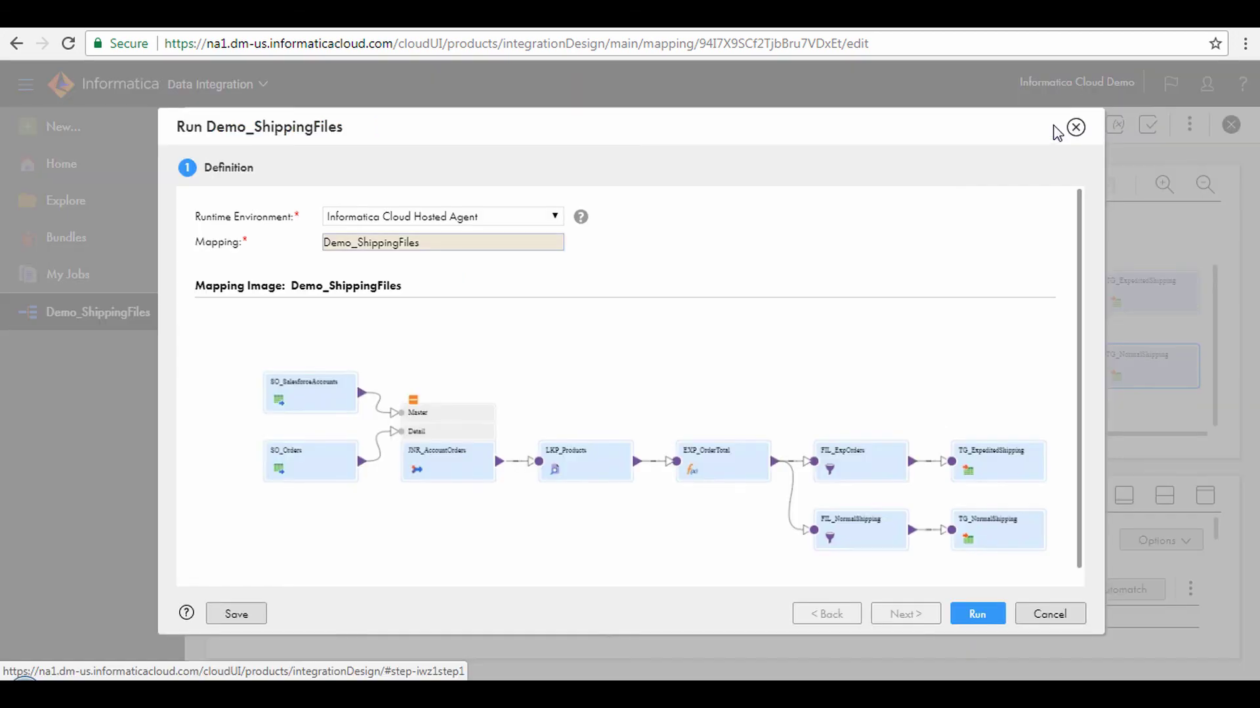
click(521, 215)
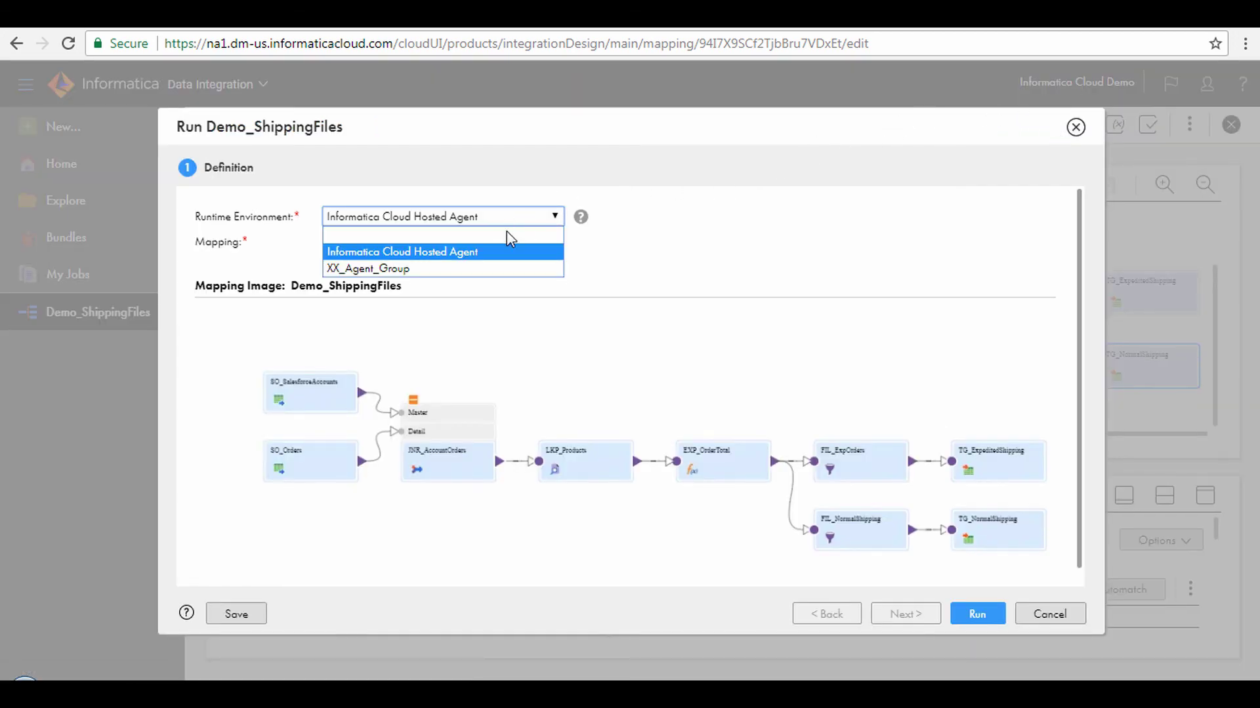
click(491, 268)
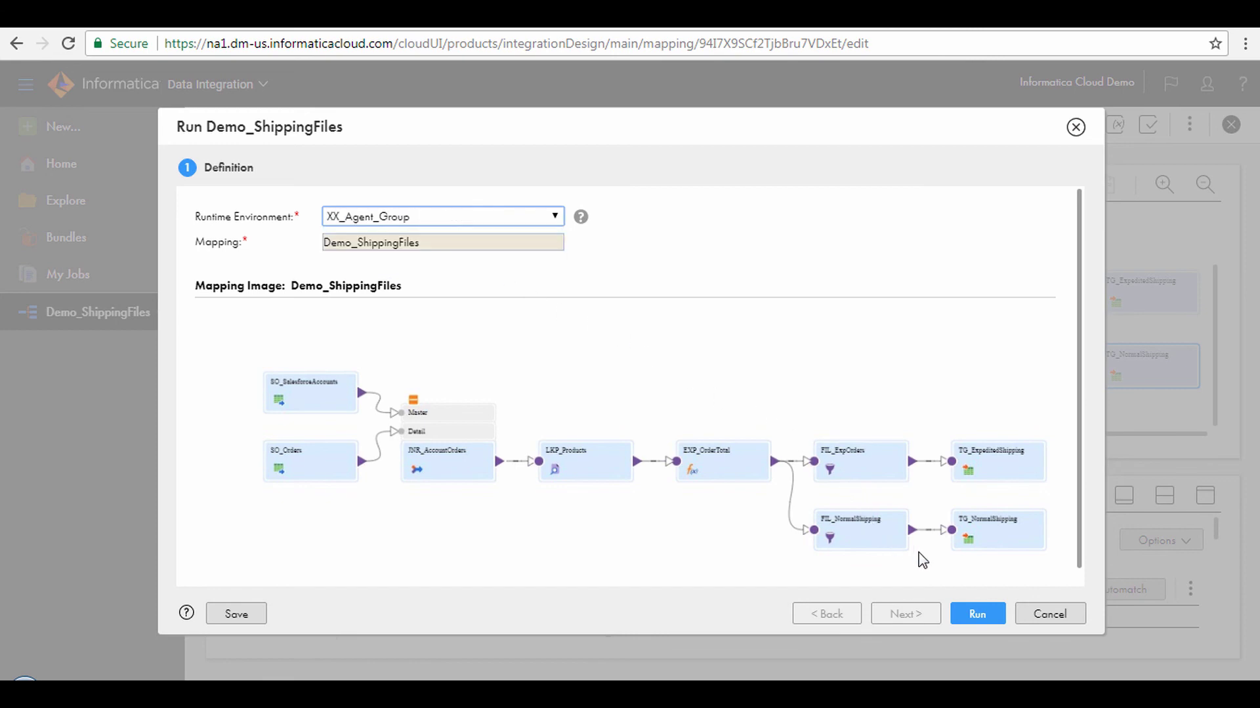
click(970, 610)
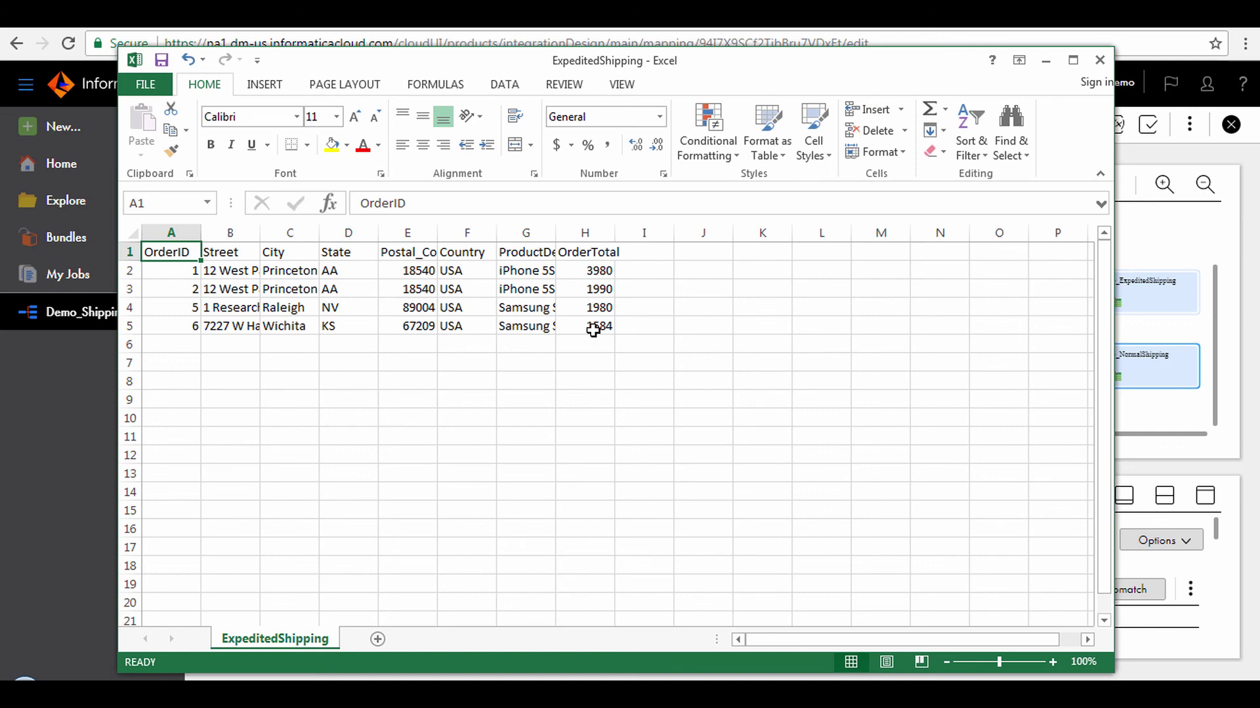
key(alt+Tab)
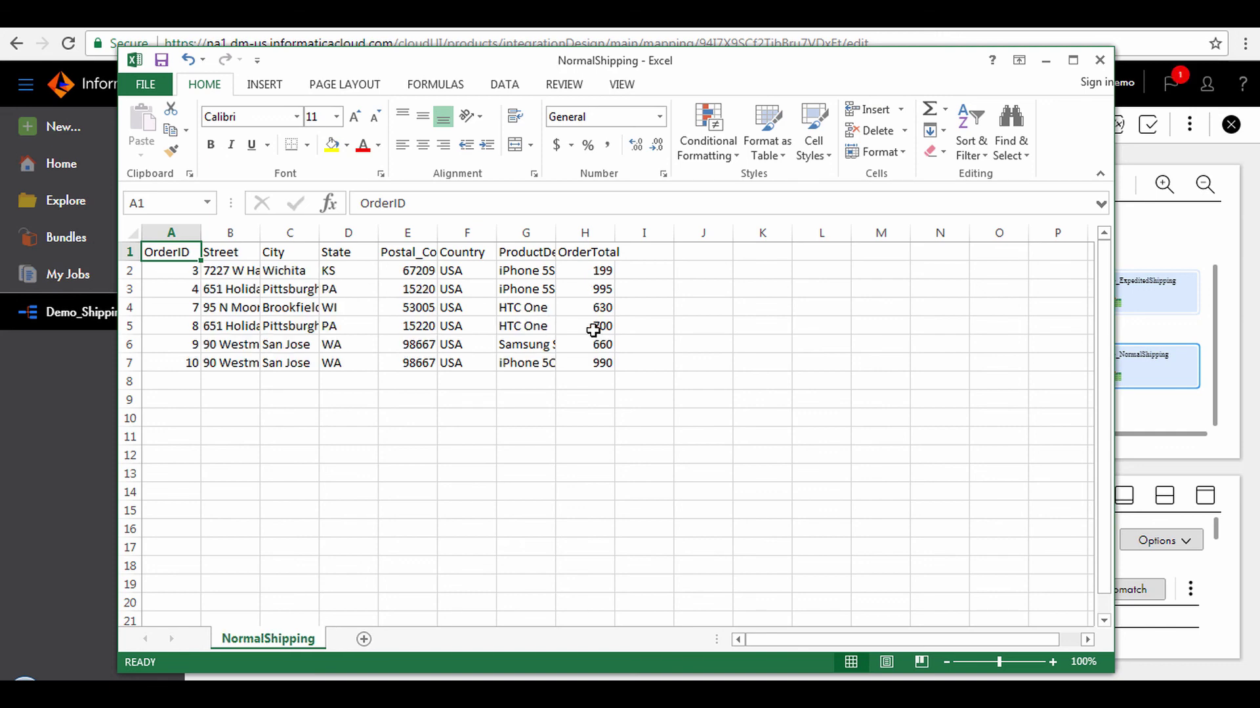